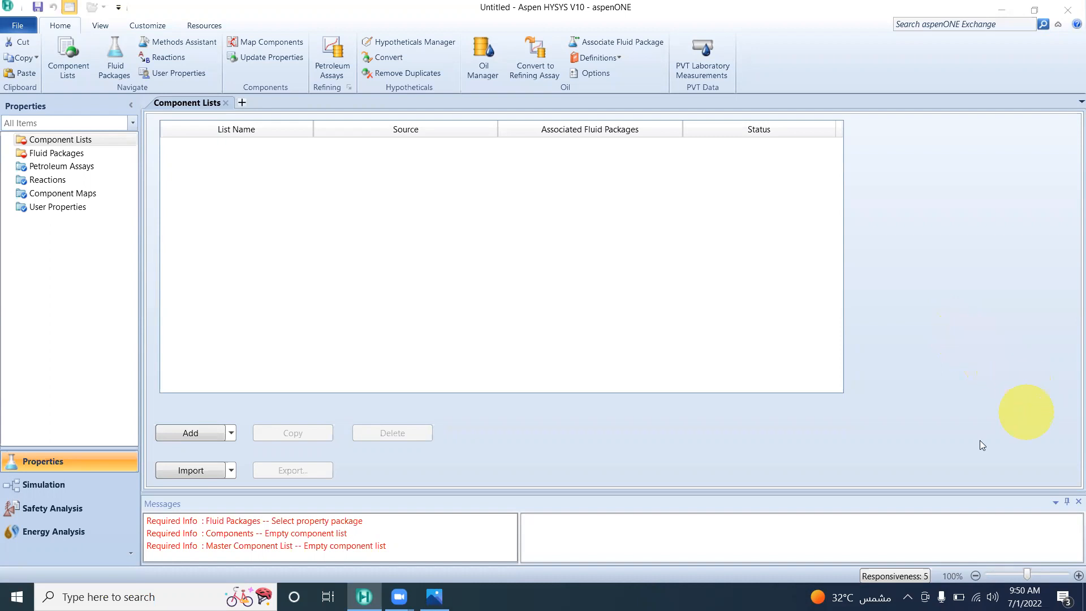
Consult the distillation problem statement, and add Toluene from the HYSYS databank to a new component list
click(434, 597)
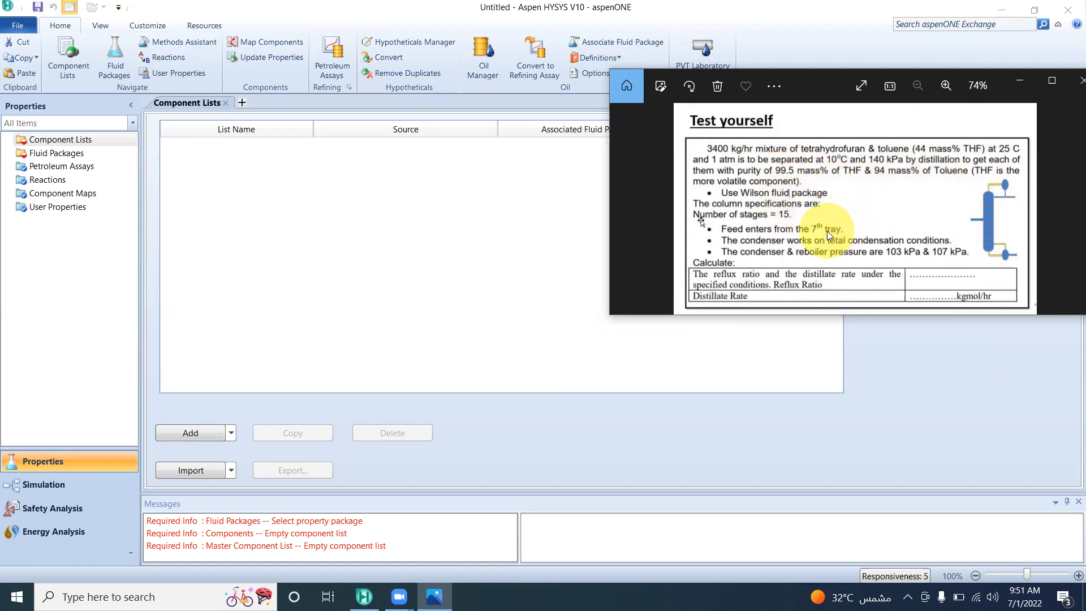
click(1020, 85)
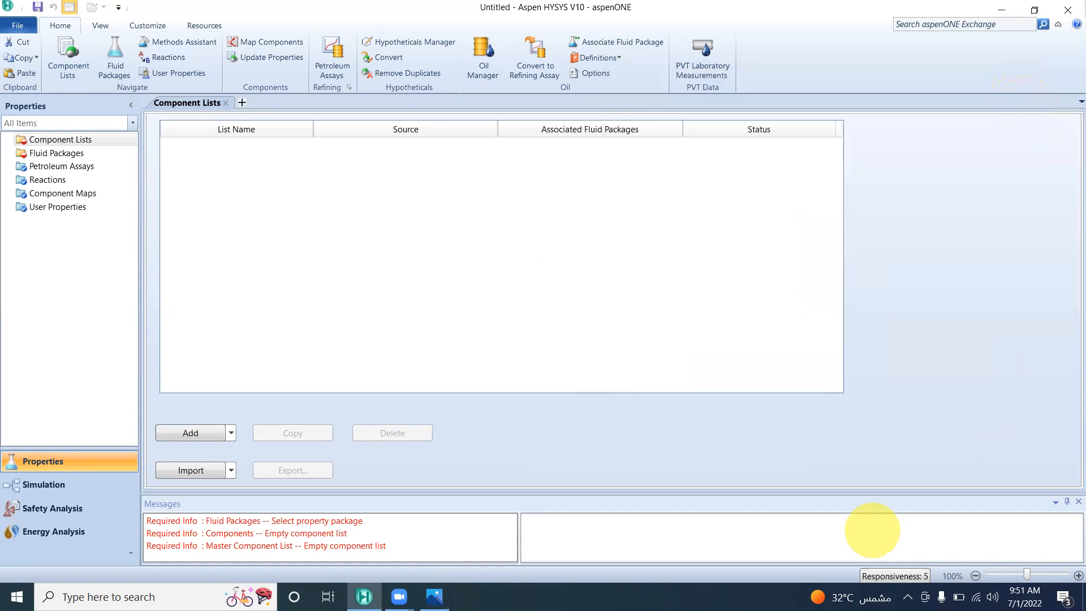
click(197, 431)
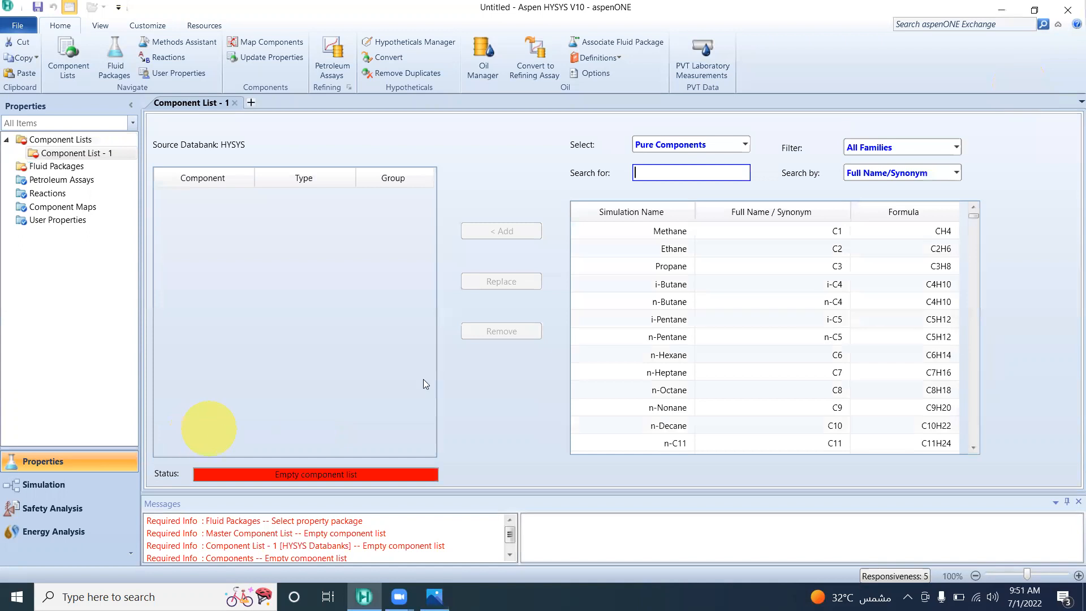
text(tole)
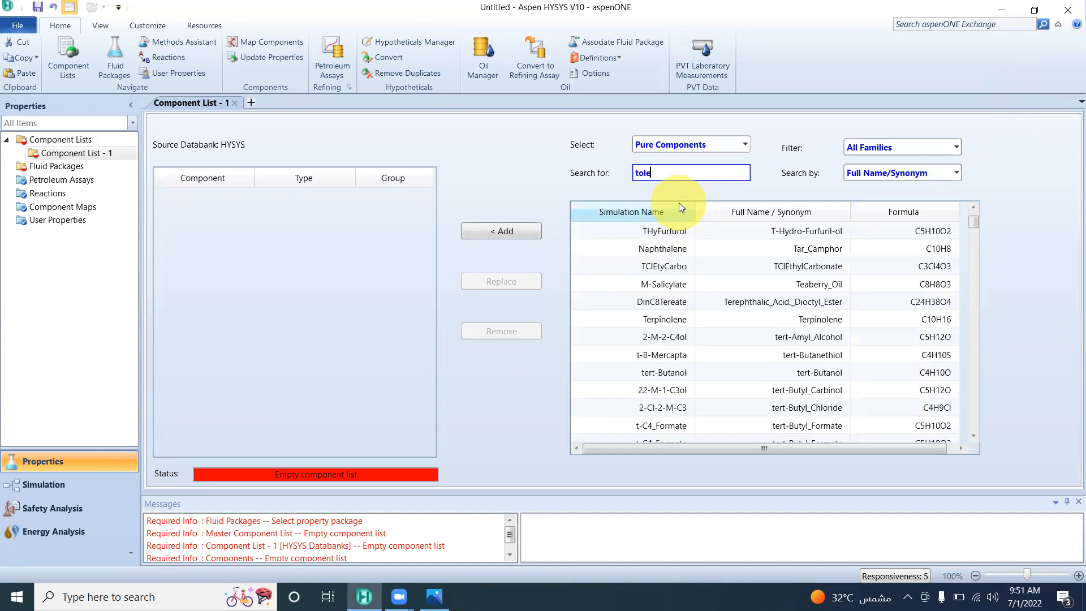
key(BackSpace)
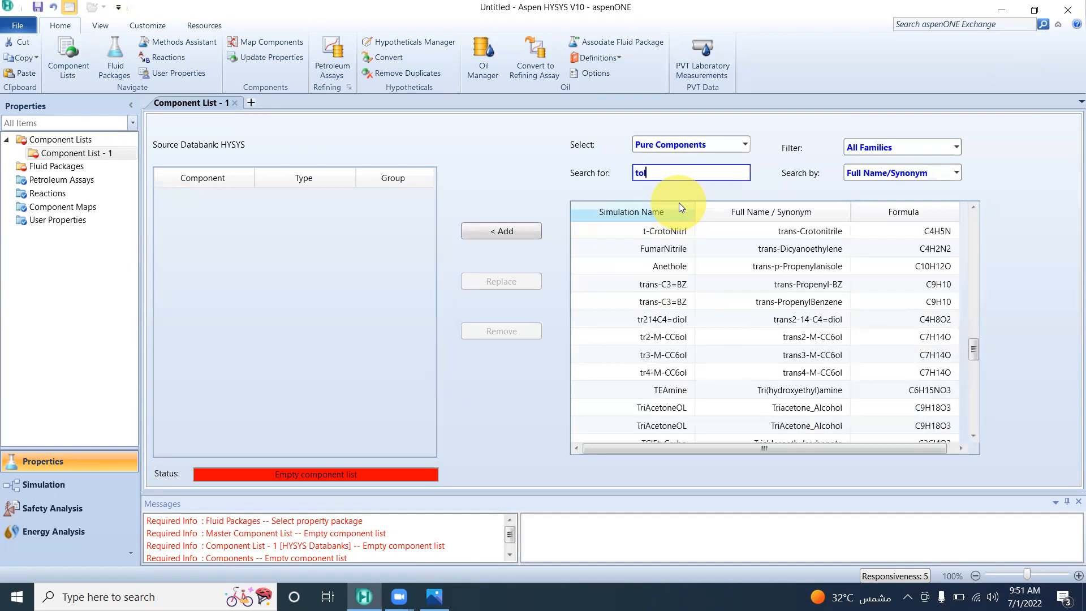
text(u)
click(638, 226)
click(504, 231)
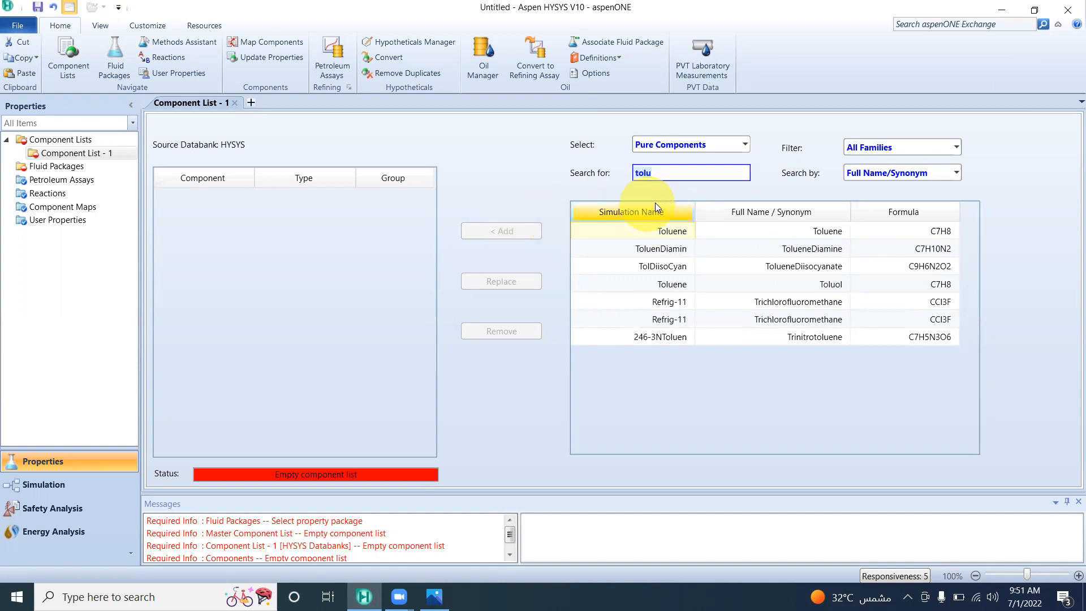
Search the pure components for THF and add TetraHyFuran to the component list
key(BackSpace)
key(BackSpace)
key(BackSpace)
key(BackSpace)
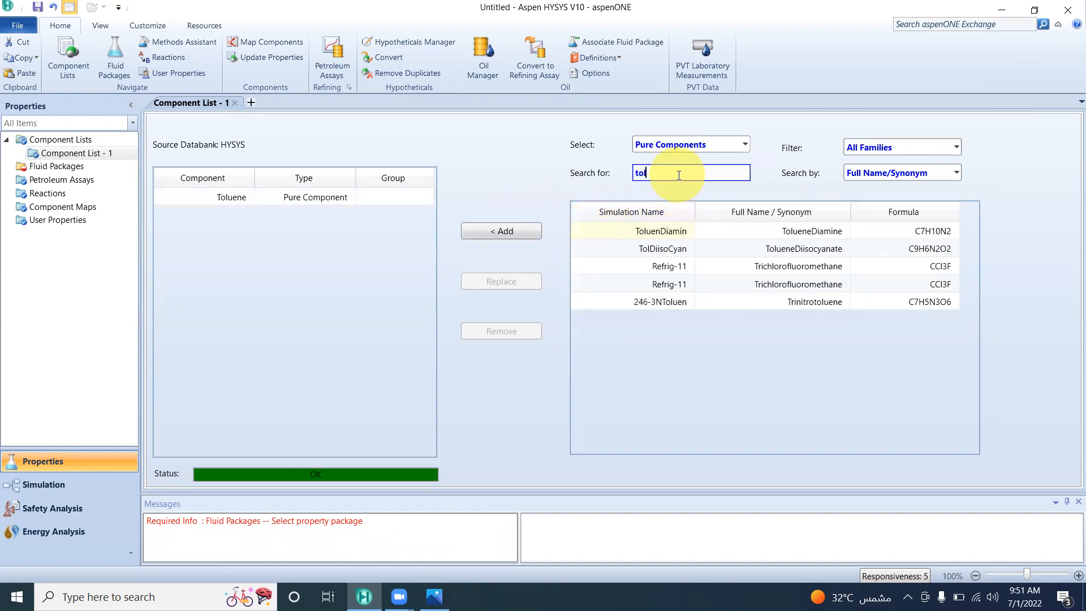
text(THF)
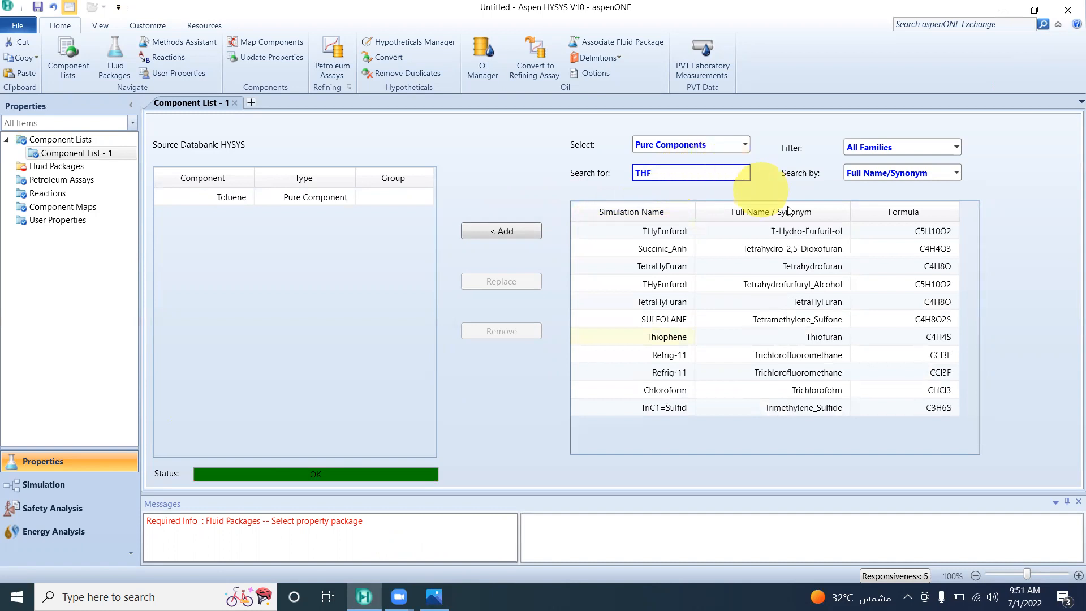
click(677, 267)
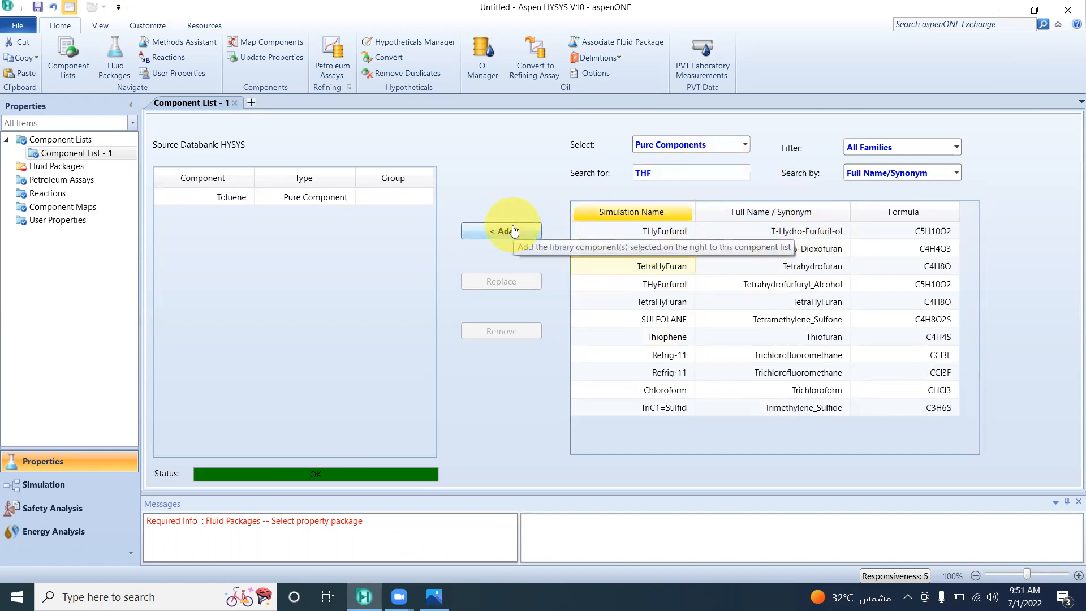
click(514, 232)
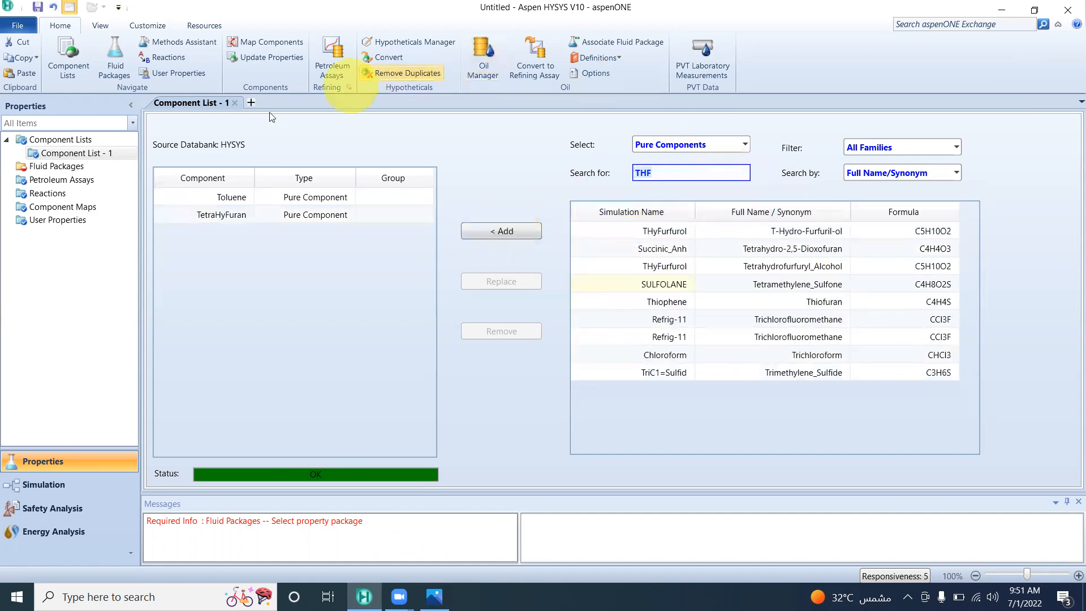
Add a fluid package that uses the Wilson property package
click(90, 167)
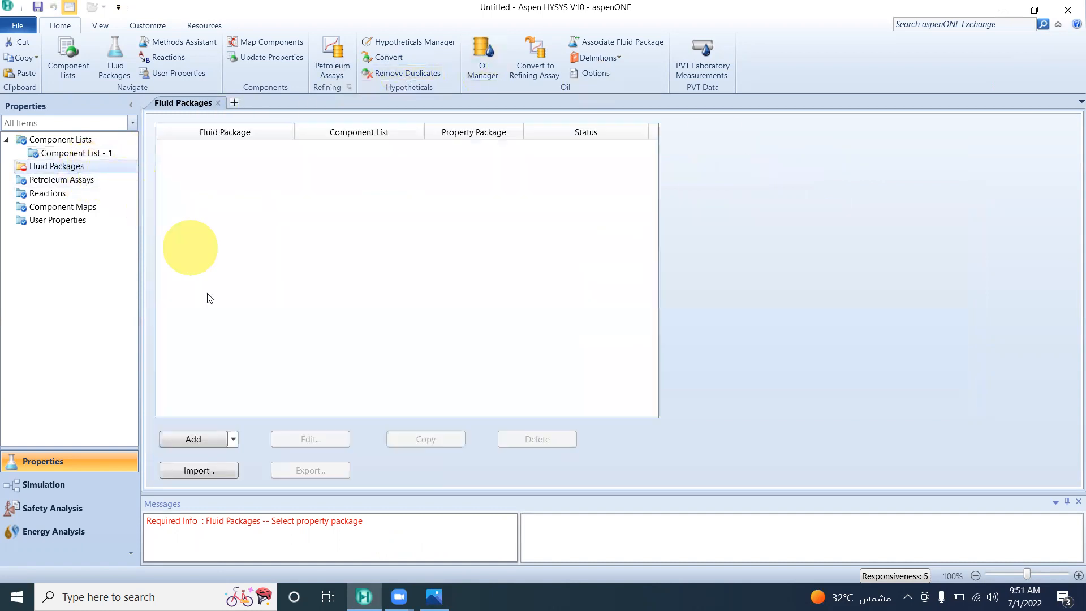
click(193, 439)
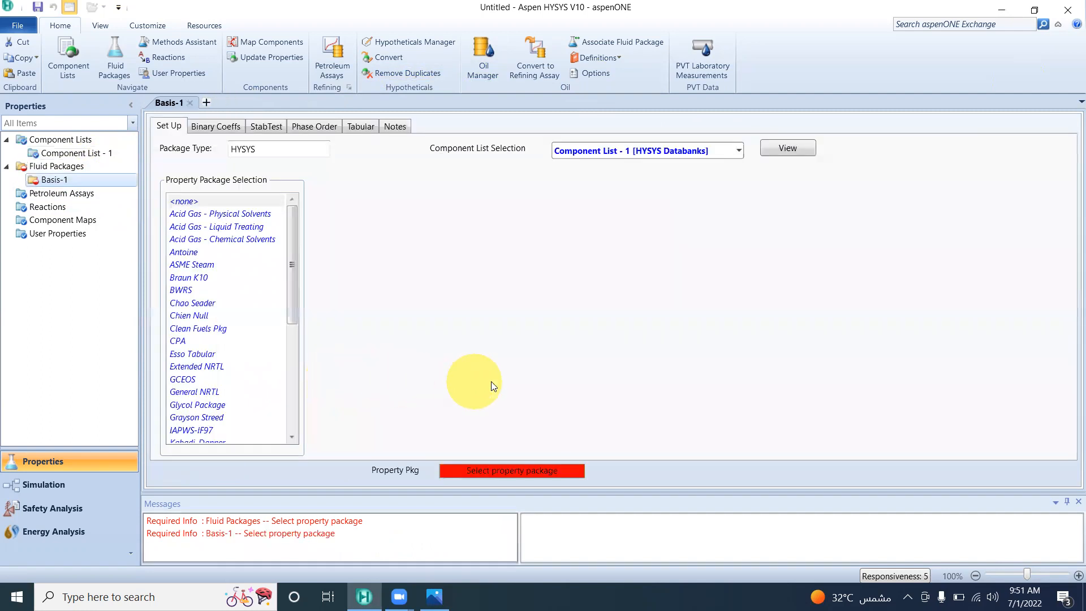
click(292, 437)
click(293, 436)
click(293, 437)
click(293, 436)
click(293, 437)
click(293, 437)
click(293, 437)
click(293, 436)
click(293, 437)
click(293, 436)
click(293, 436)
click(293, 437)
click(293, 437)
click(200, 417)
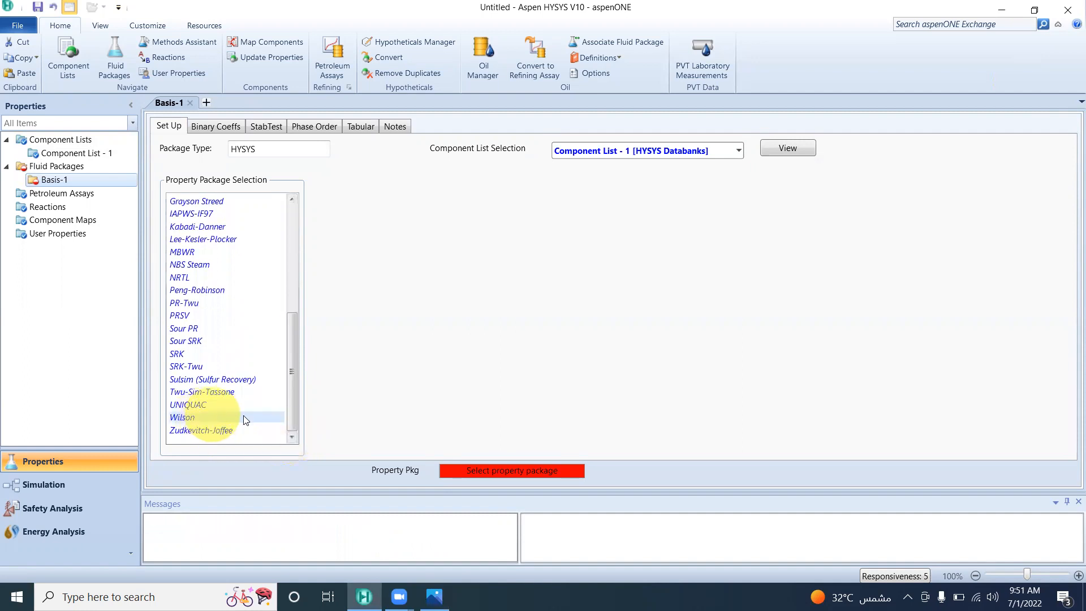
Enter the simulation environment, place a material stream on the flowsheet and name it BM
click(51, 485)
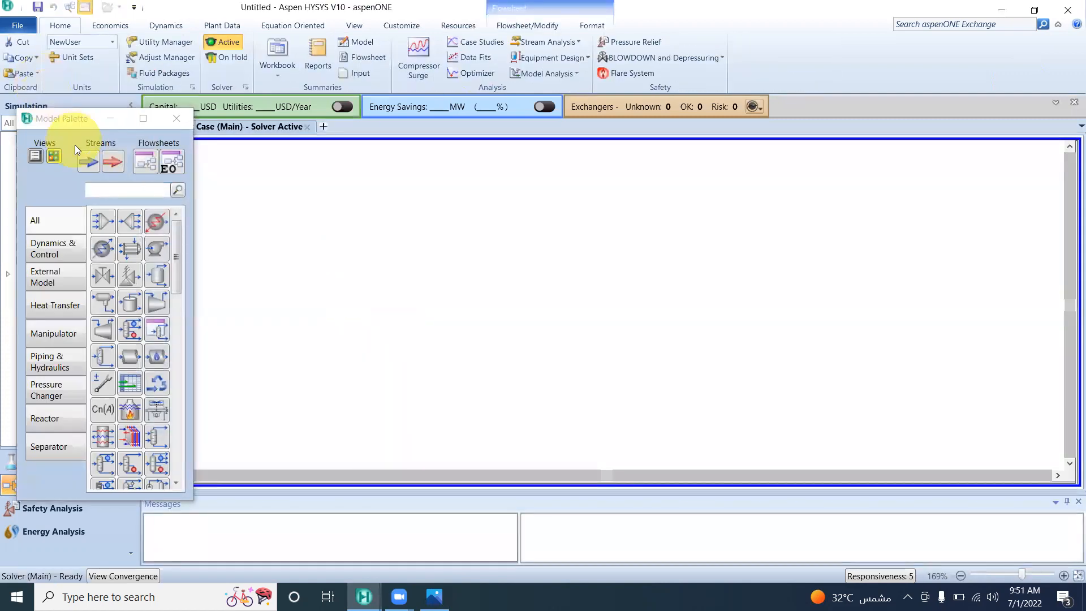
drag(89, 162, 344, 258)
double_click(357, 240)
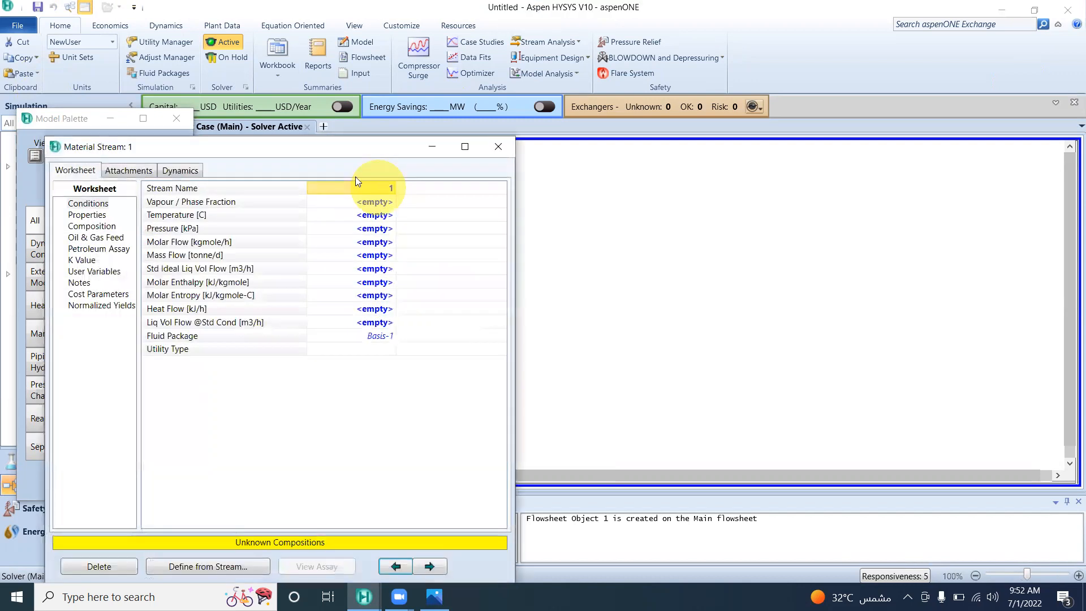
text(BM)
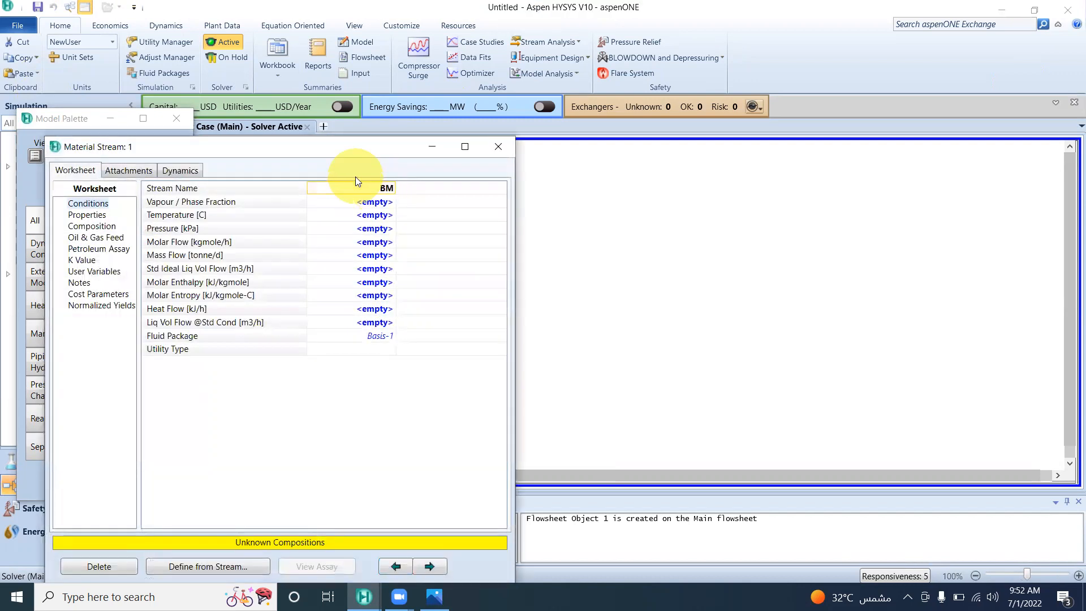
key(Return)
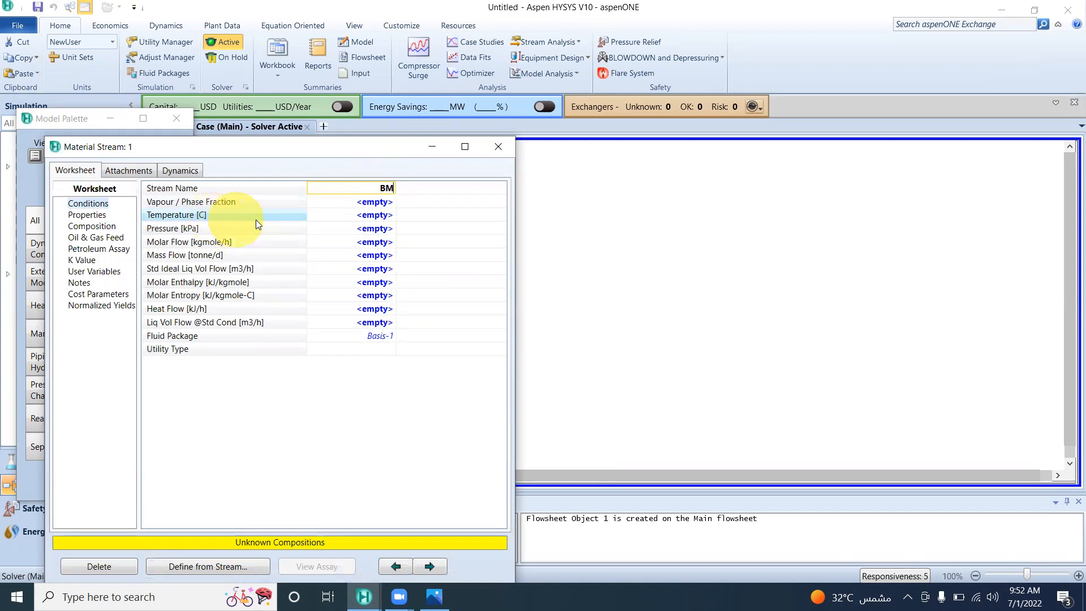
Set stream BM's temperature to 25 C and its pressure to 1 atm
click(322, 216)
text(25)
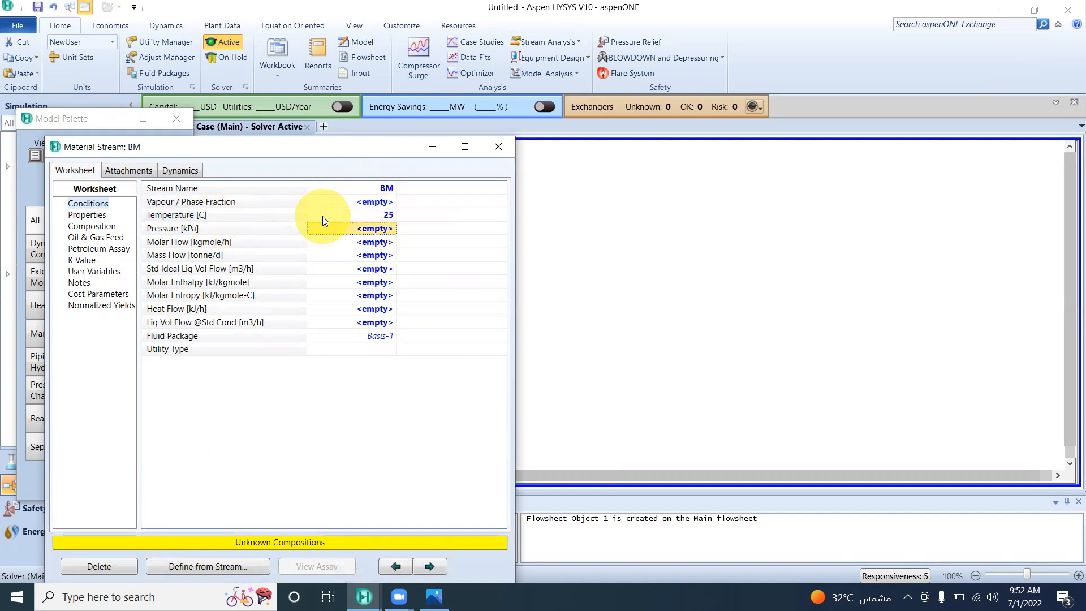
key(Return)
click(367, 228)
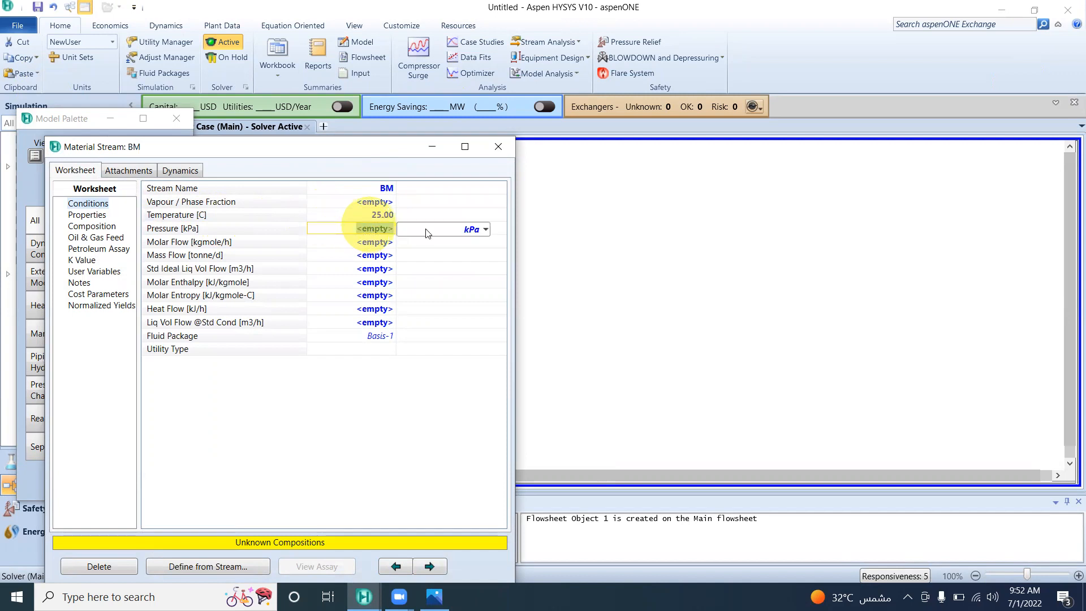
text(1)
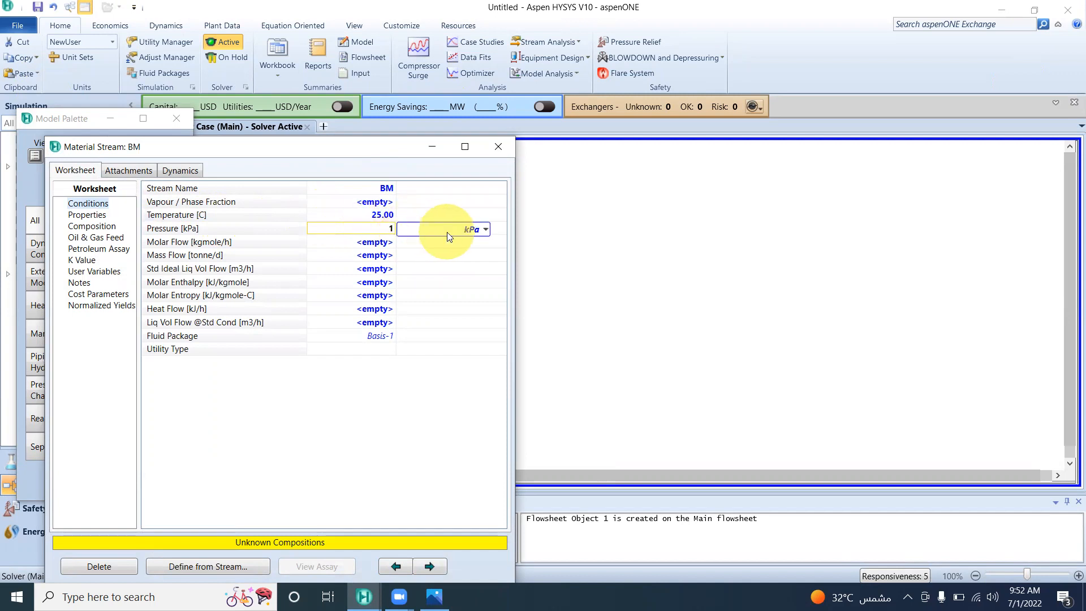
click(485, 230)
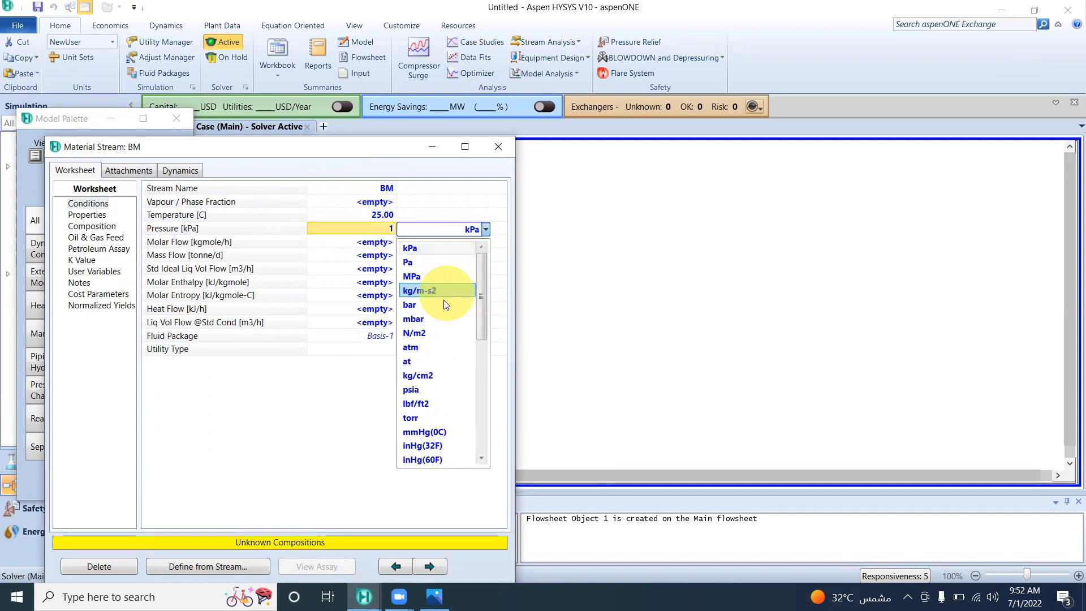
click(435, 347)
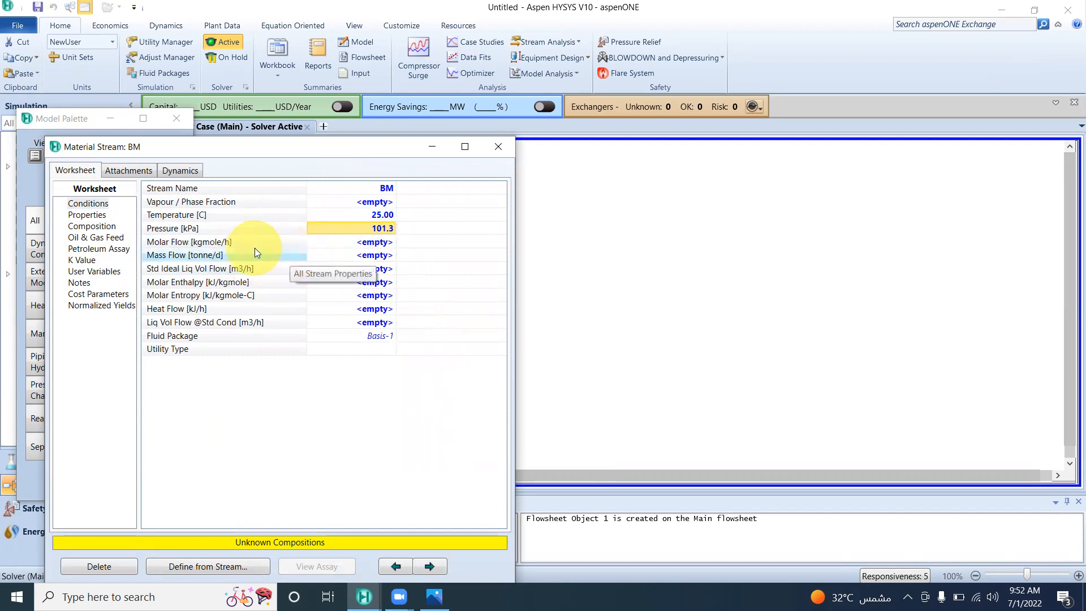
Set stream BM's mass flow to 3400 kg/h
click(320, 256)
text(3400)
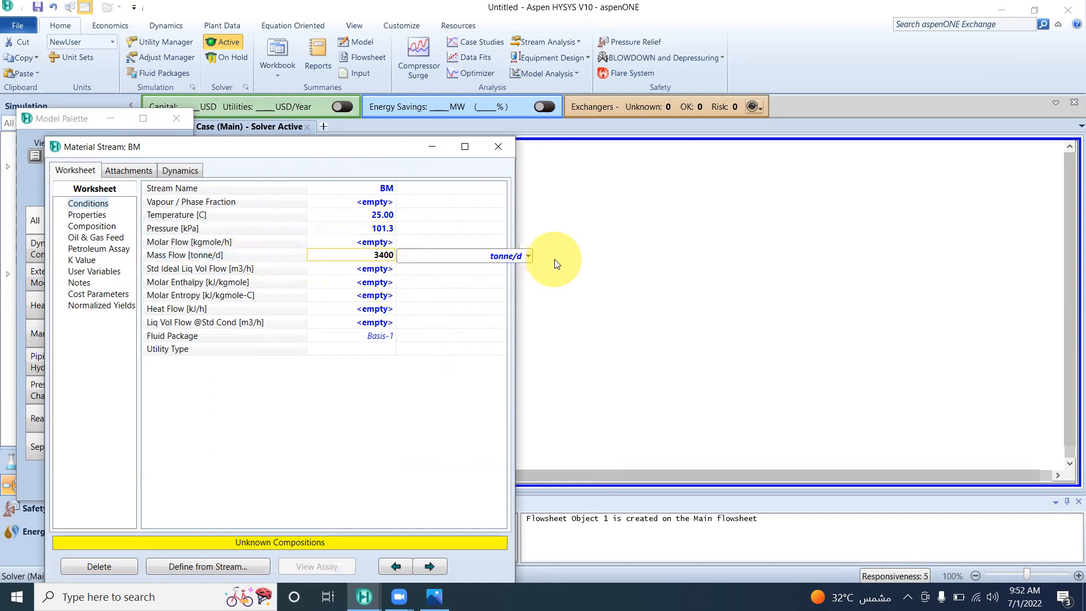
click(528, 255)
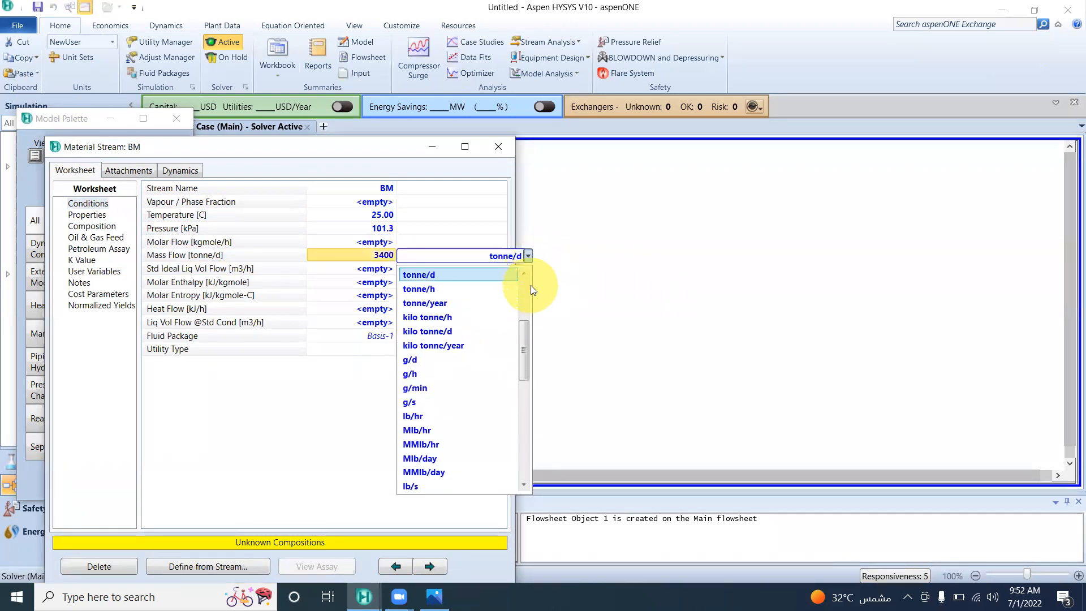
scroll(526, 293, up, 4)
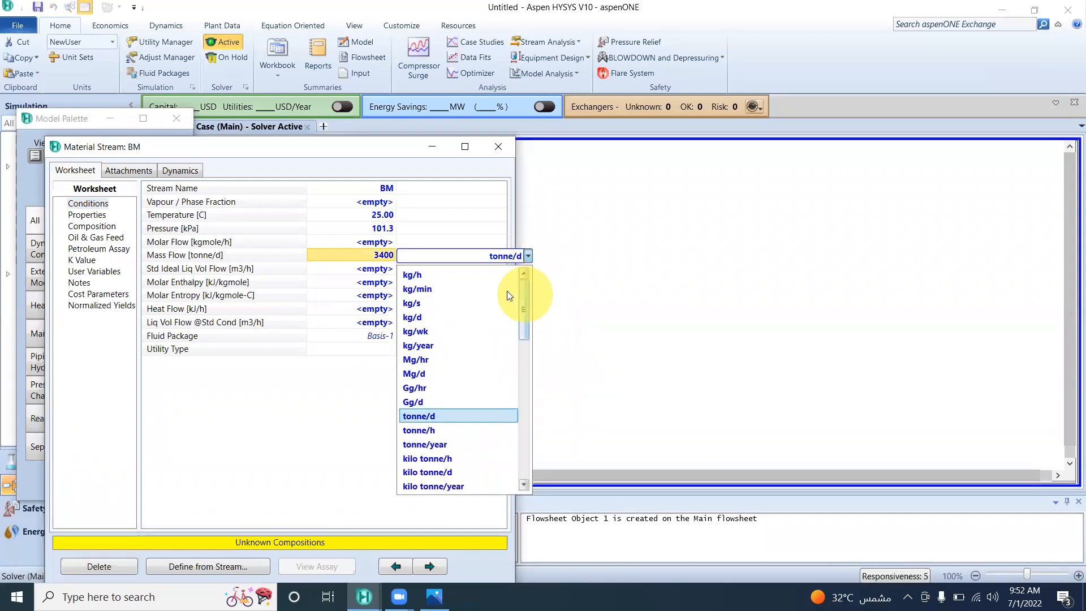
click(467, 276)
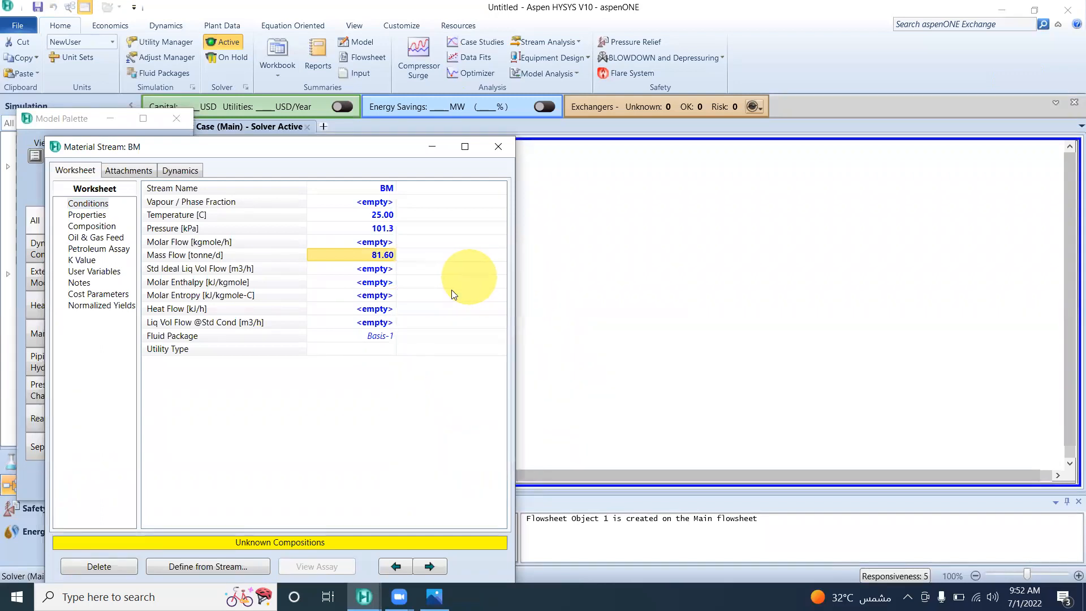
Define stream BM's composition by mass fractions, entering 0.54 for Toluene and 0.44 for TetraHyFuran per the problem statement's feed data
click(112, 227)
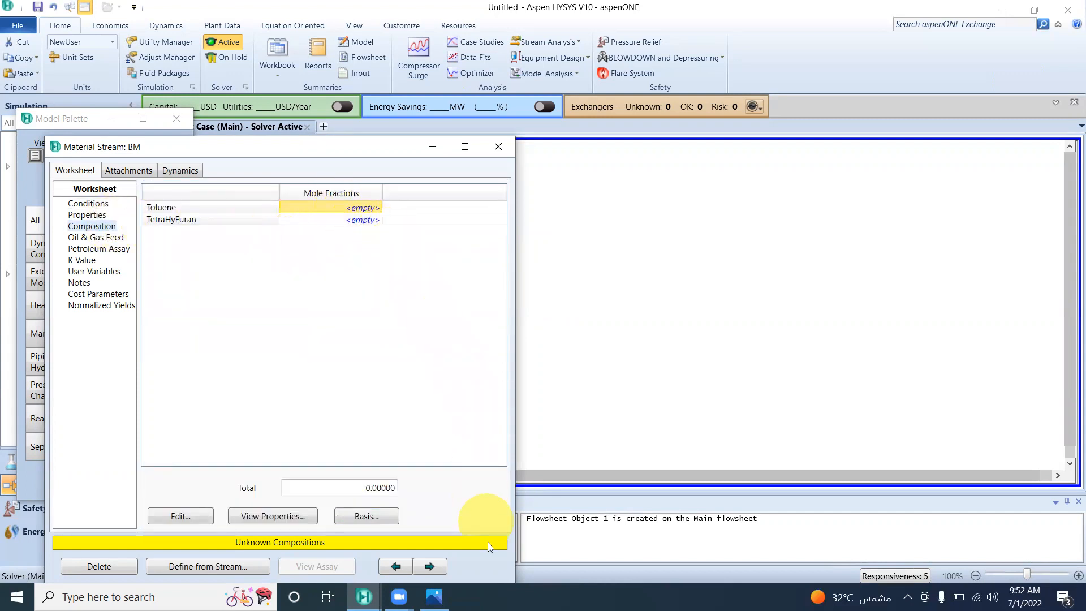
click(434, 596)
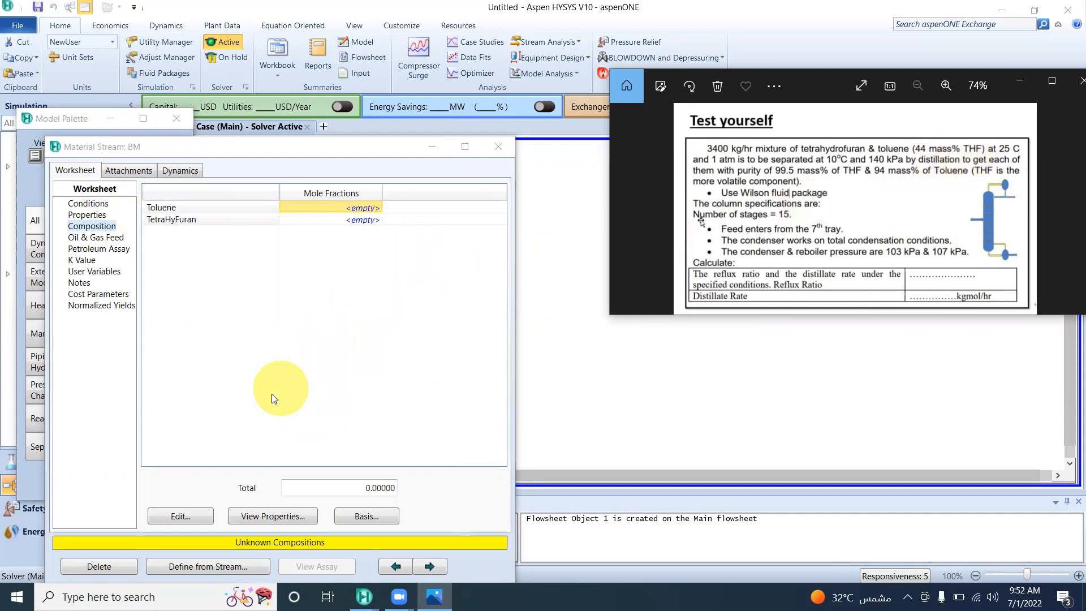
click(352, 209)
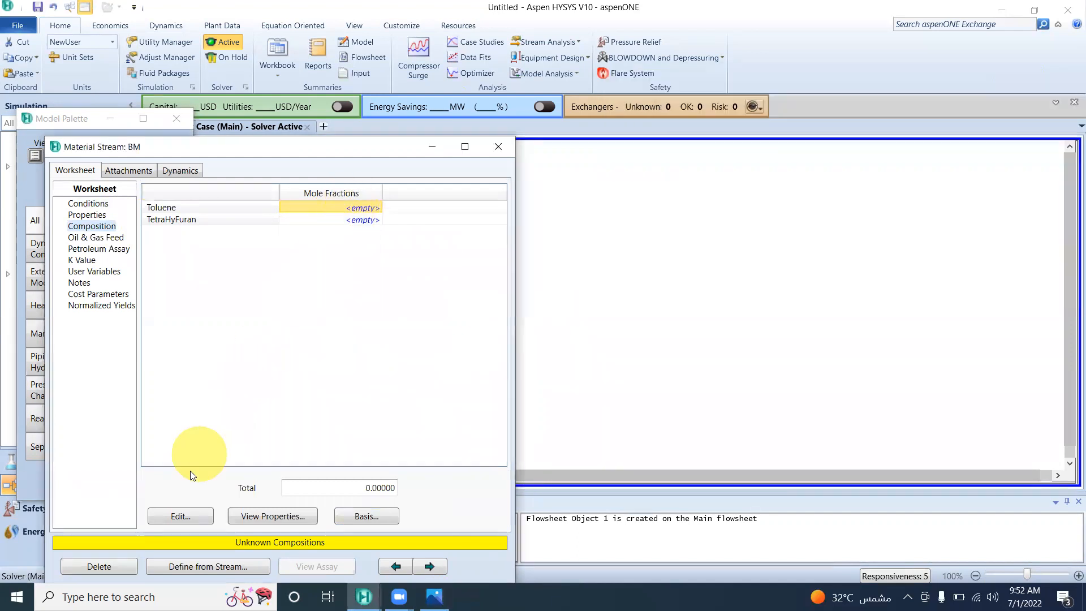
click(180, 515)
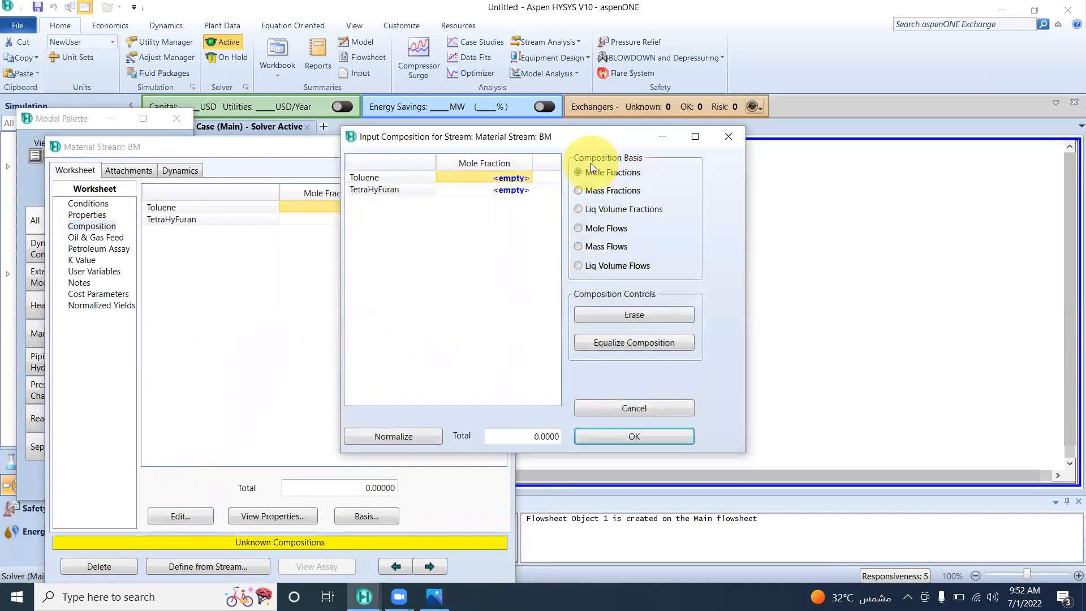
click(614, 189)
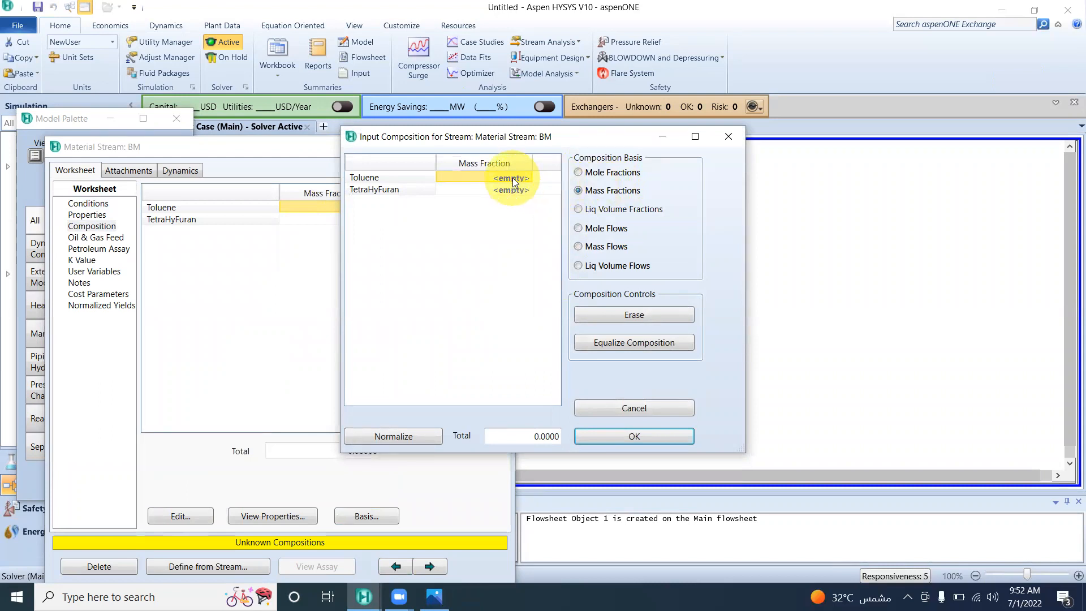
text(0.54)
key(Return)
text(0.)
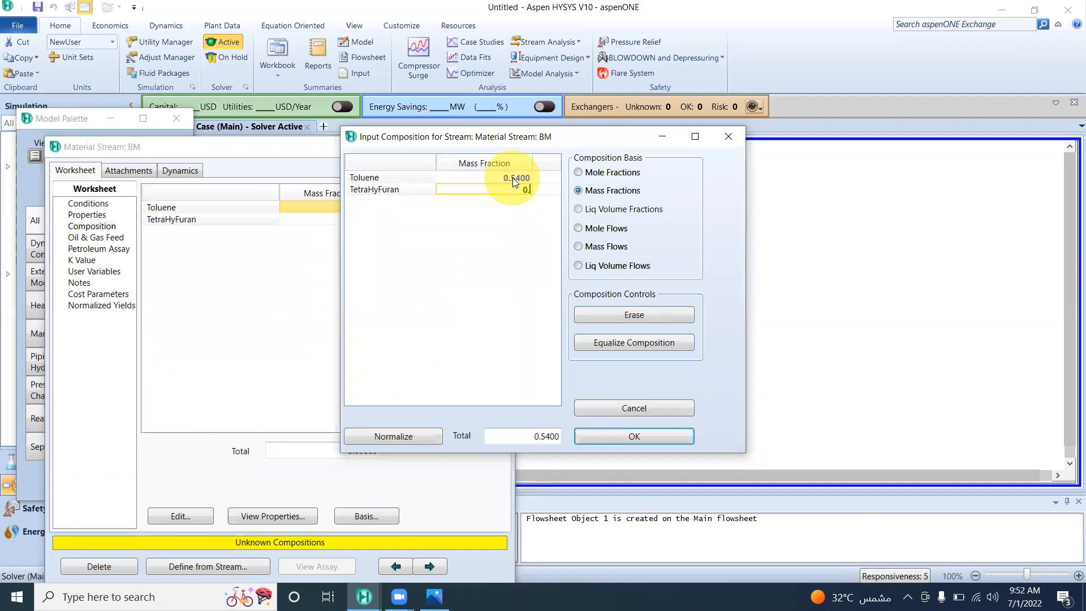
text(44)
key(Return)
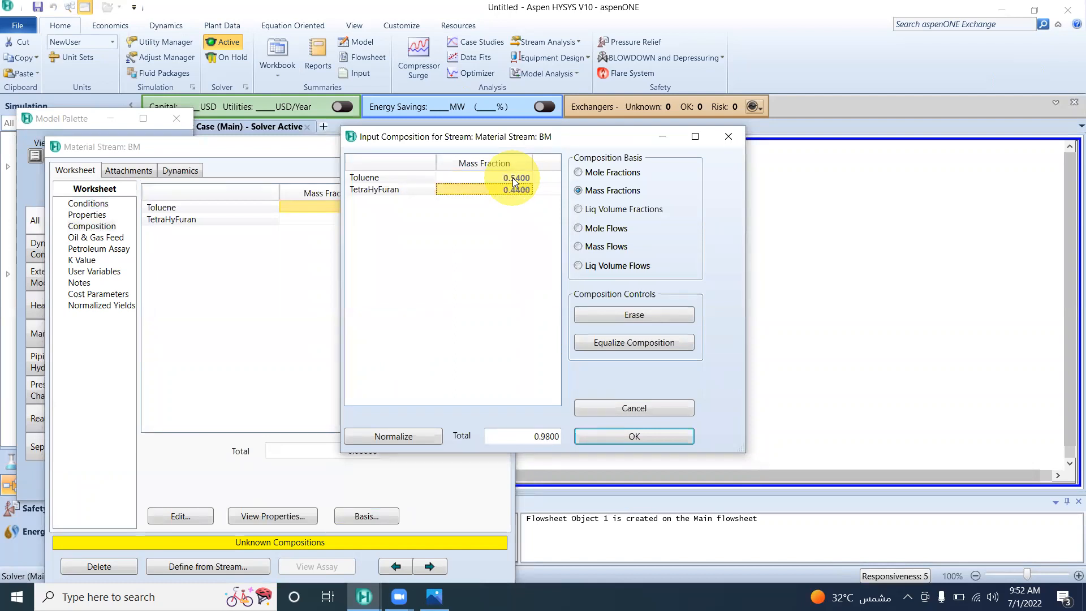
Correct the Toluene mass fraction in stream BM to 0.56
click(513, 178)
text(0.5)
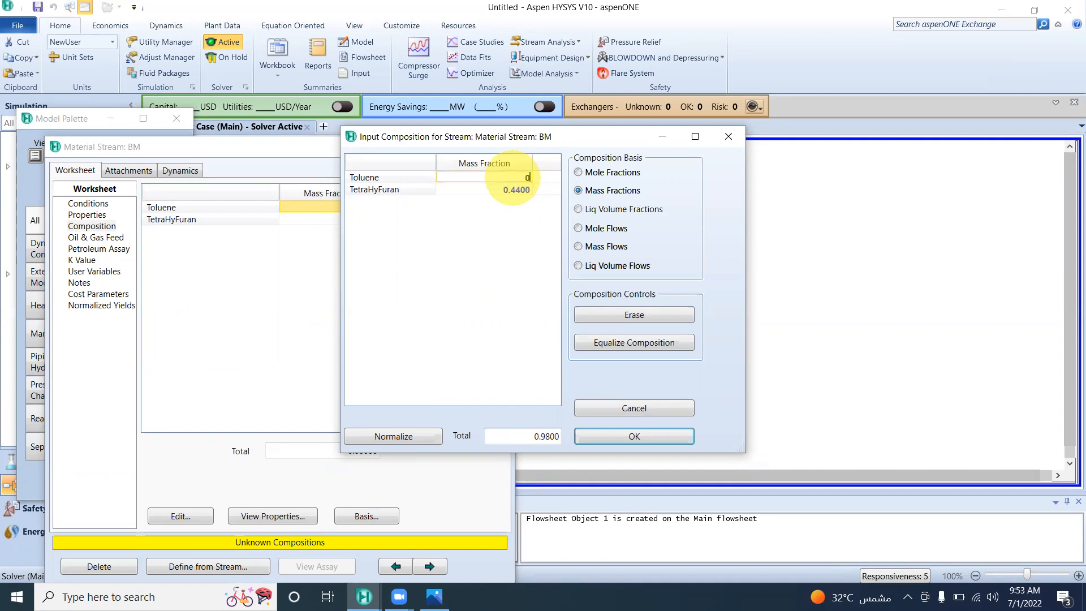
text(6)
key(Return)
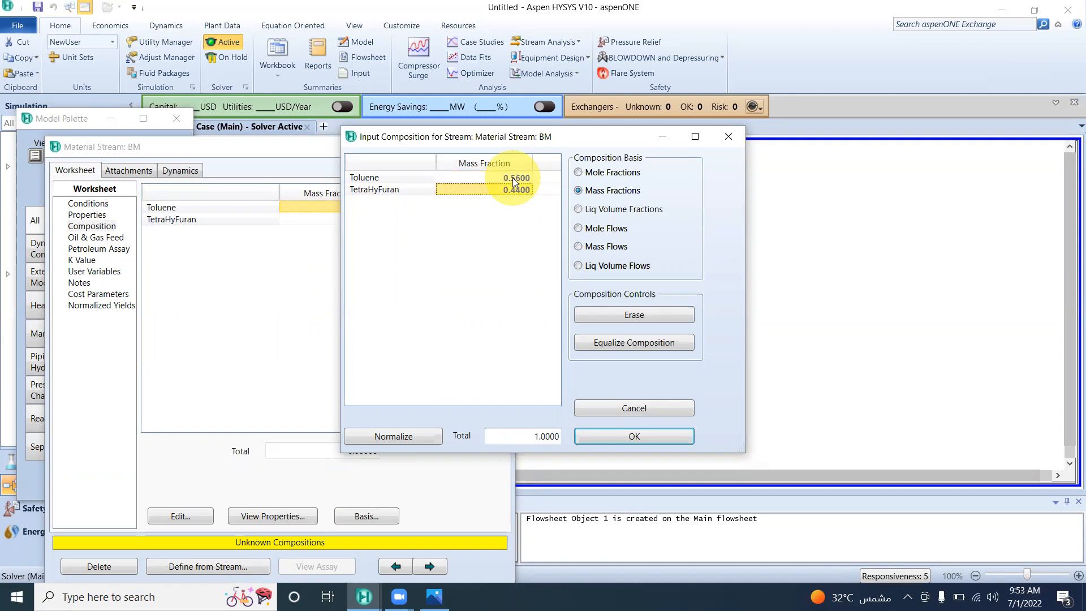
Accept the mass fractions entered for stream BM and close the stream's properties
click(631, 435)
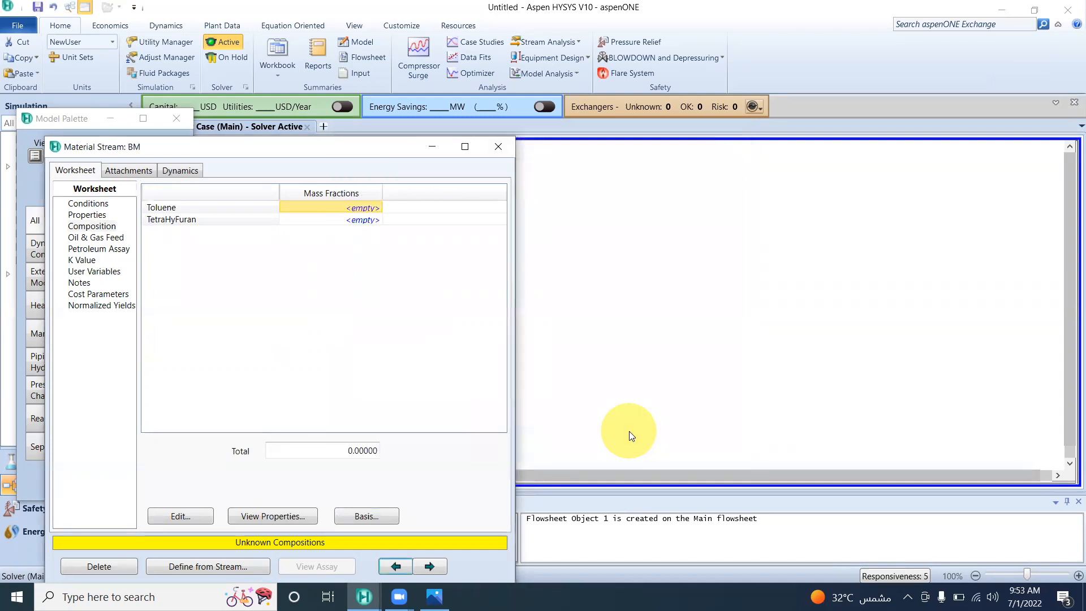
click(575, 303)
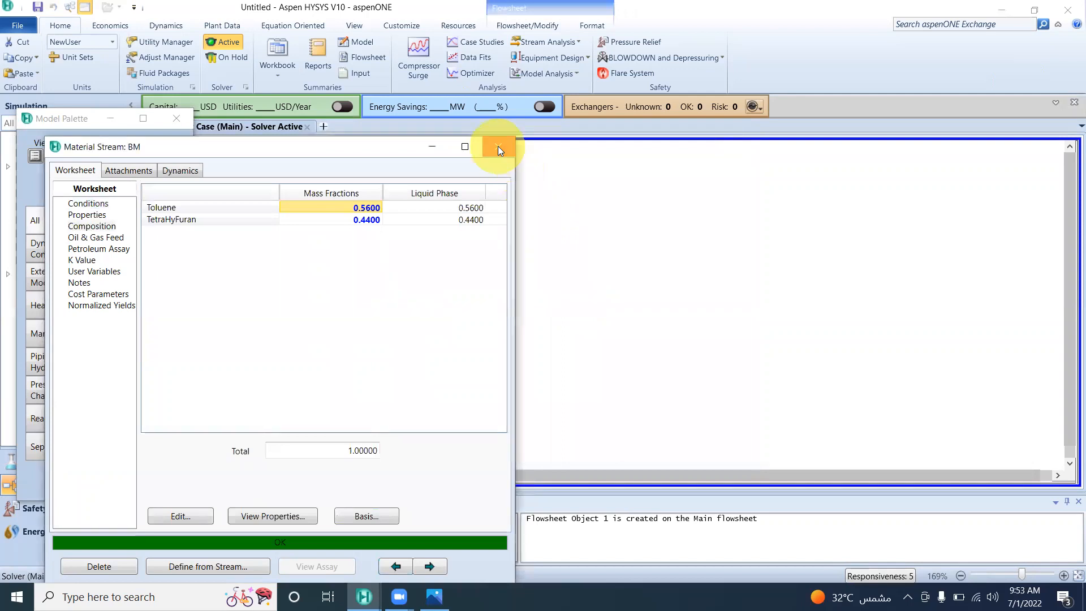
click(498, 146)
mouse_move(353, 246)
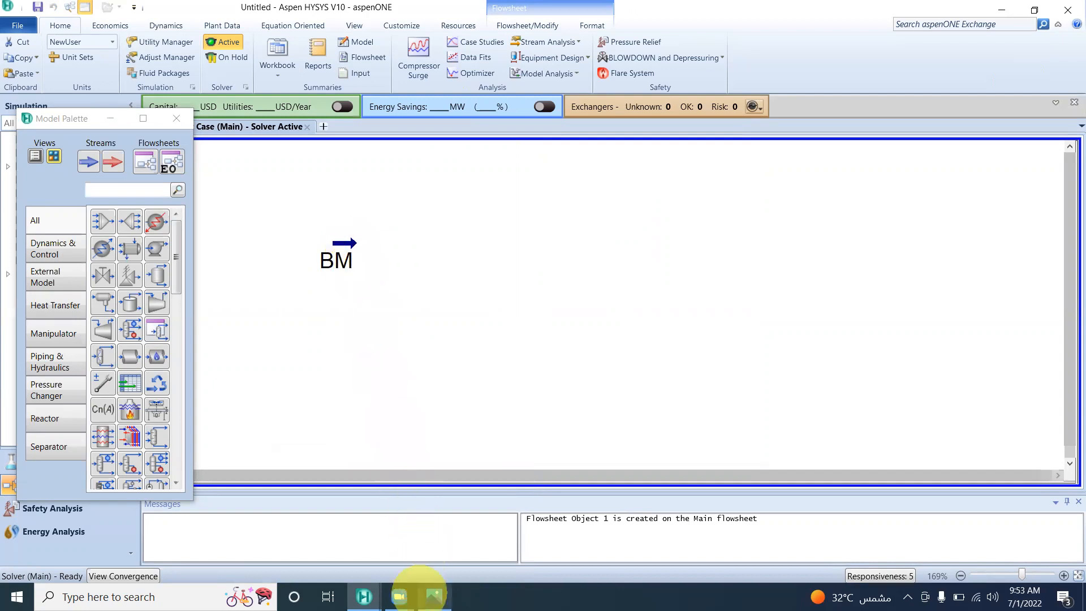
Check the required separation conditions in the problem statement and place a pump on the flowsheet after stream BM
click(434, 594)
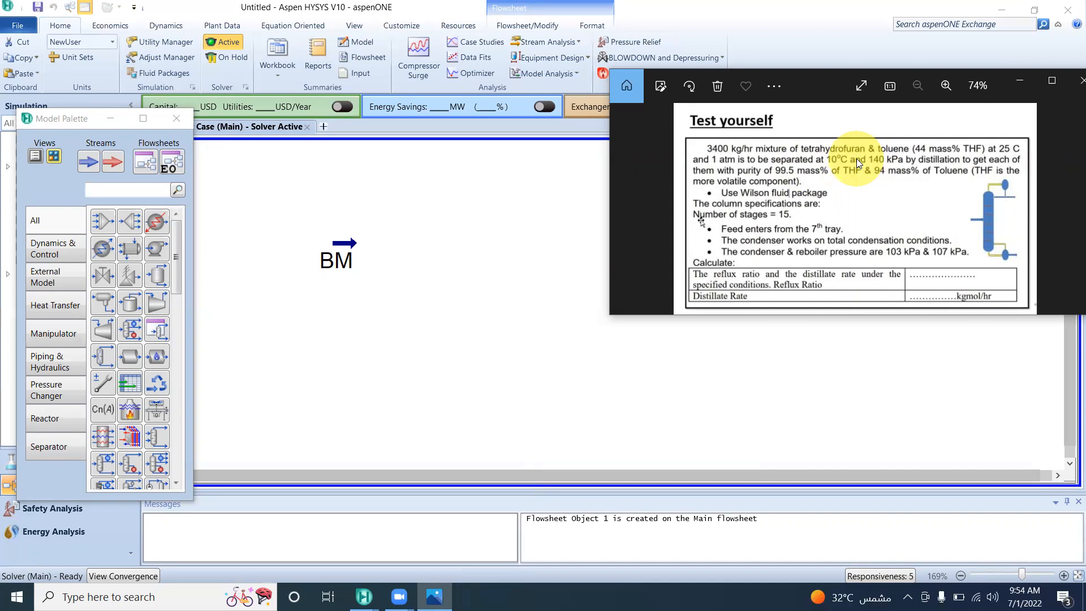
click(1016, 84)
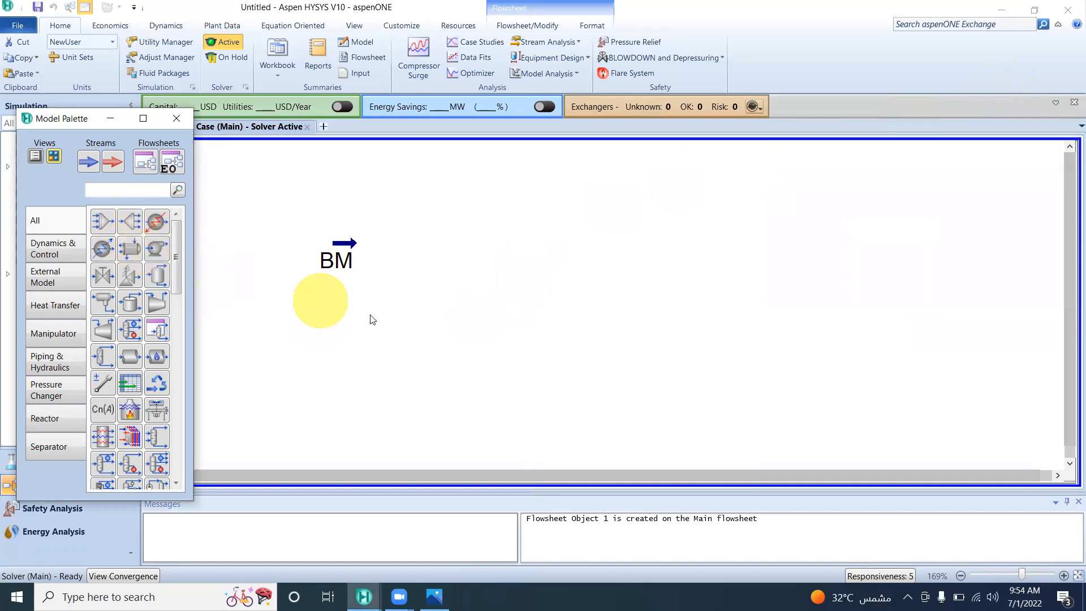
drag(152, 249, 381, 275)
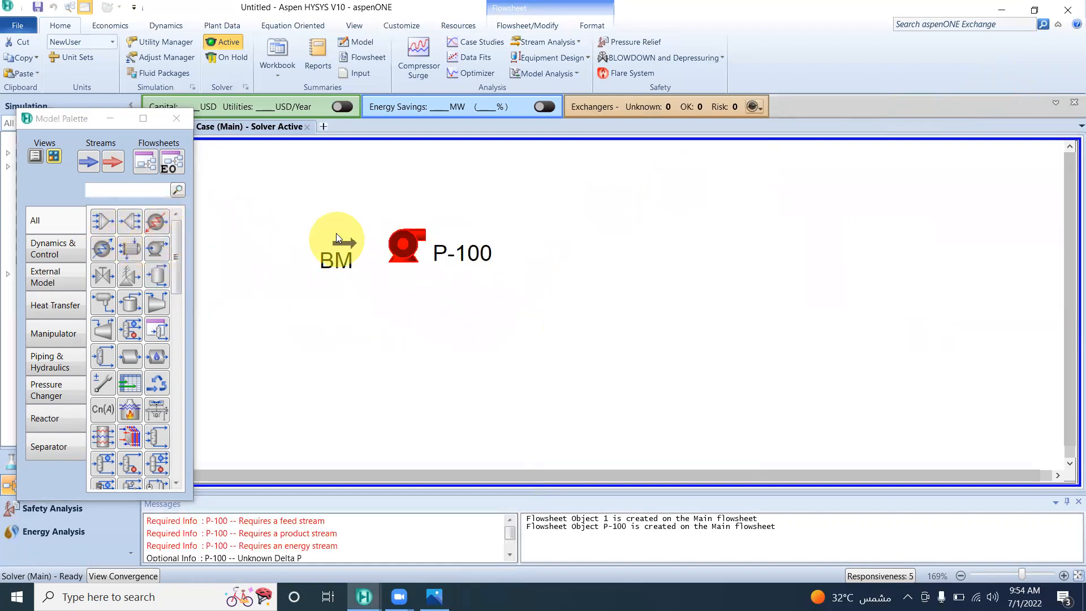
Connect the pump with BM as inlet, a new outlet stream P/Out and a new energy stream PQ
double_click(405, 253)
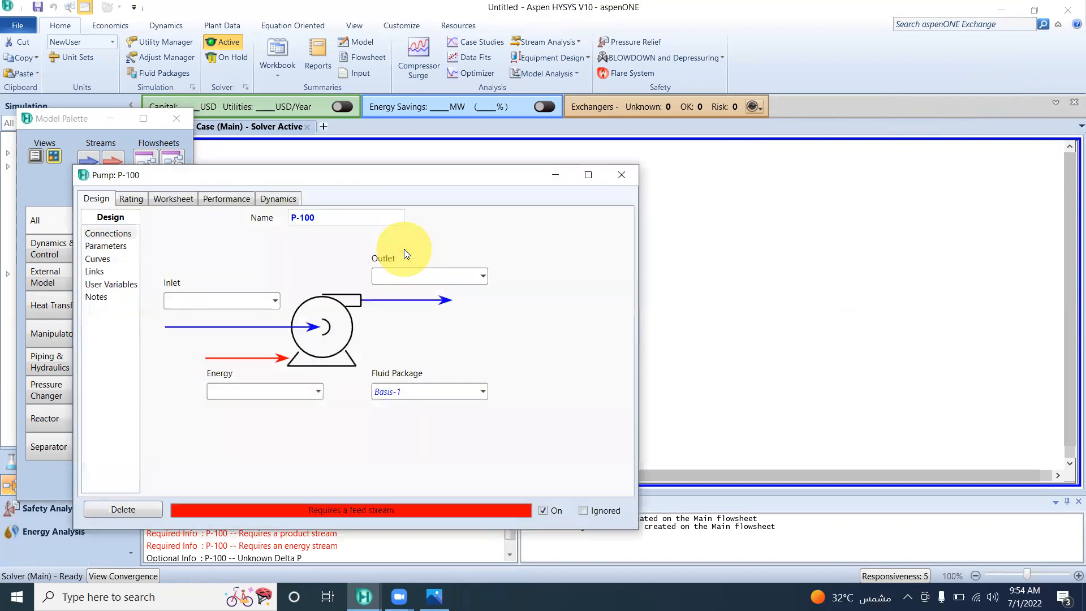
click(276, 299)
click(229, 319)
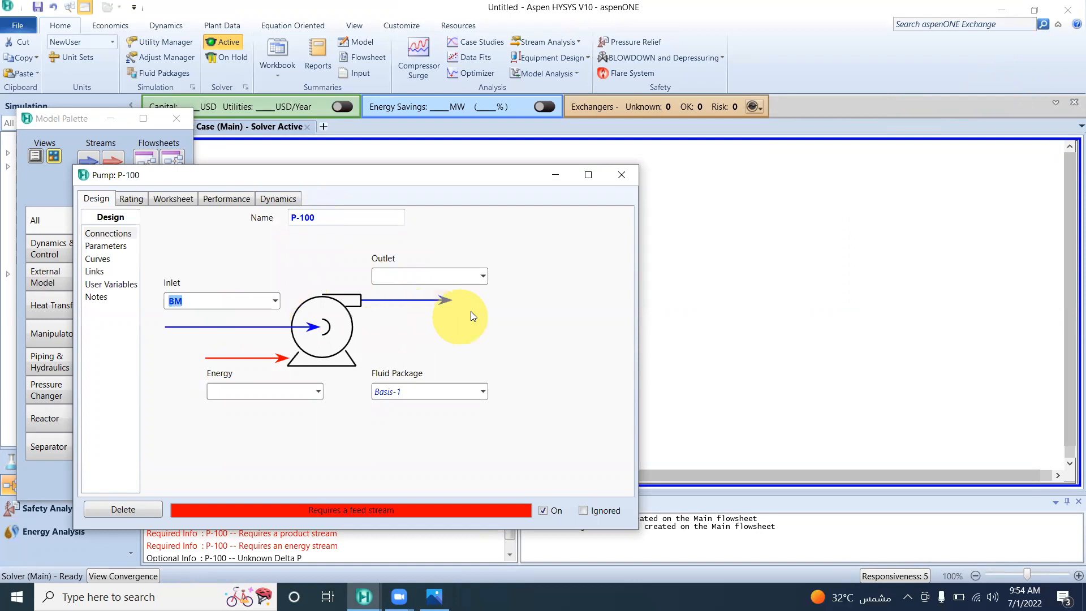
click(440, 274)
text(P)
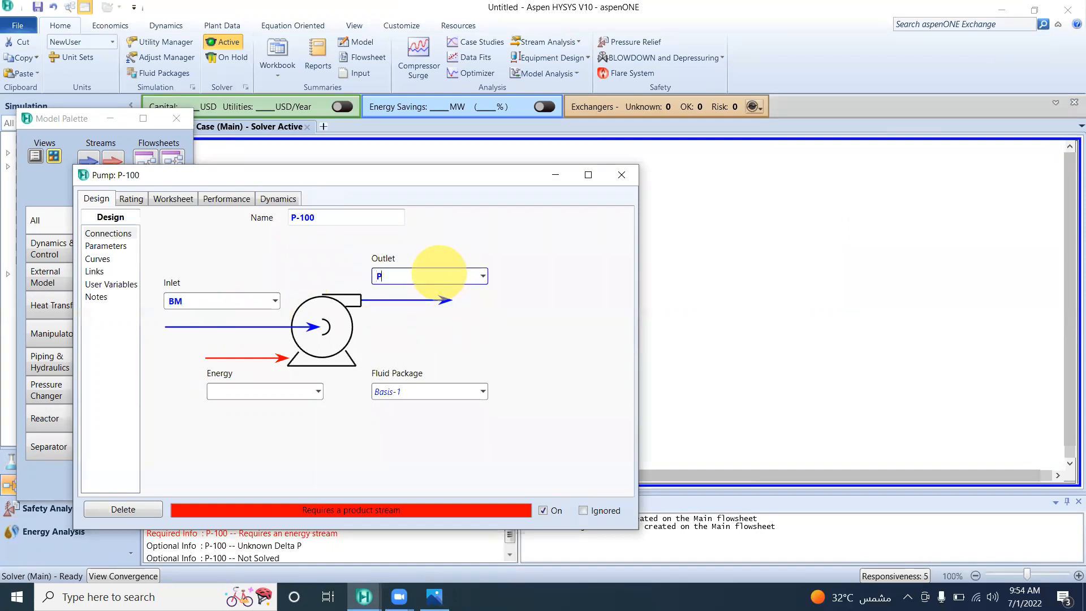
text(/Out)
click(275, 391)
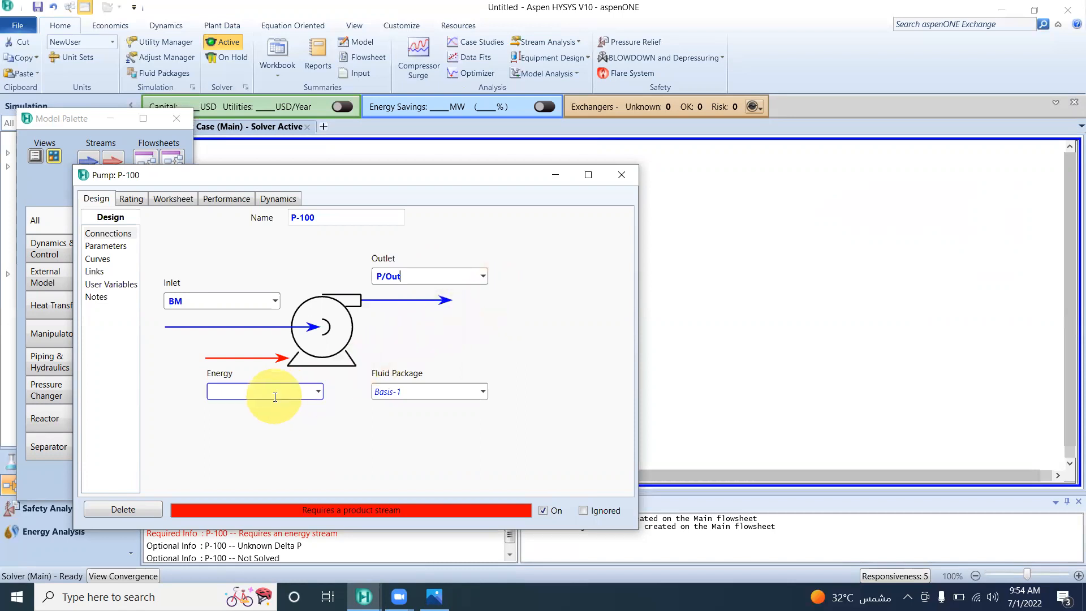
text(P e)
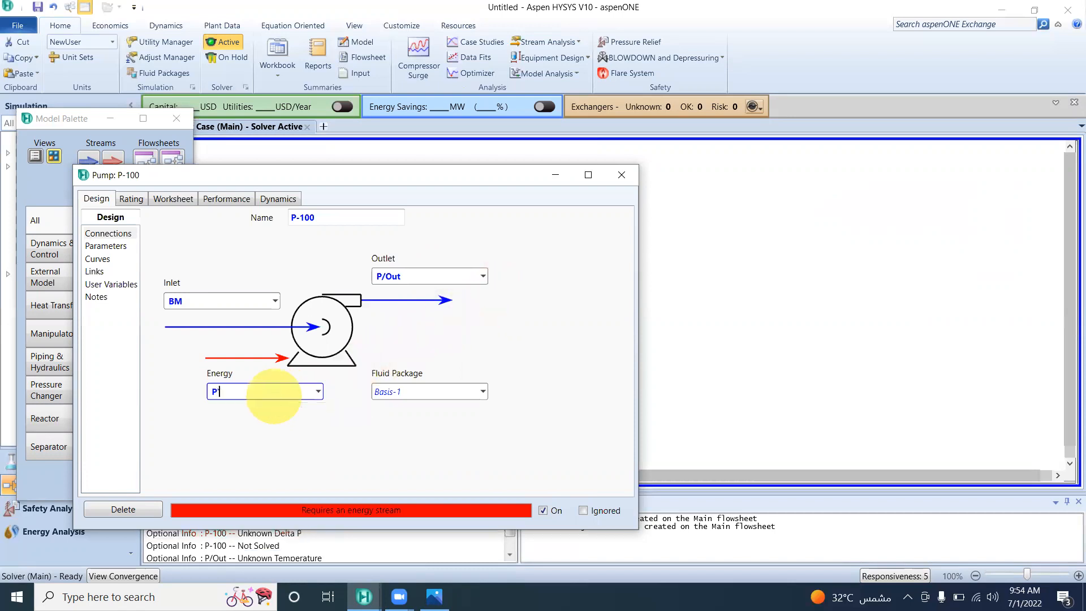
key(BackSpace)
key(BackSpace)
text(Q)
Set the pressure of the pump's outlet stream P/Out to 210 kPa and close the pump's properties
click(171, 203)
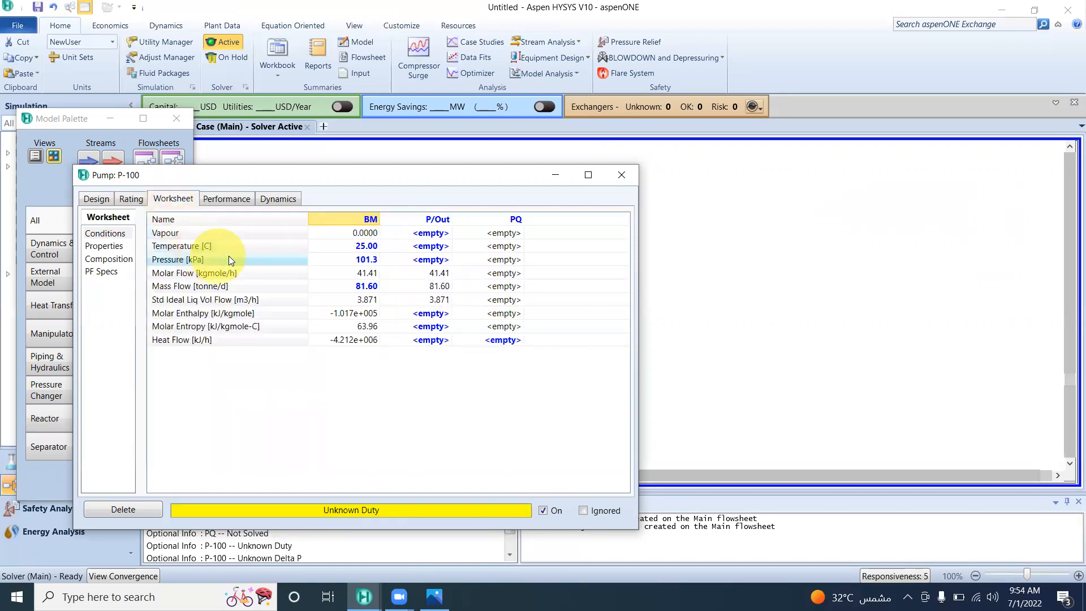
mouse_move(349, 261)
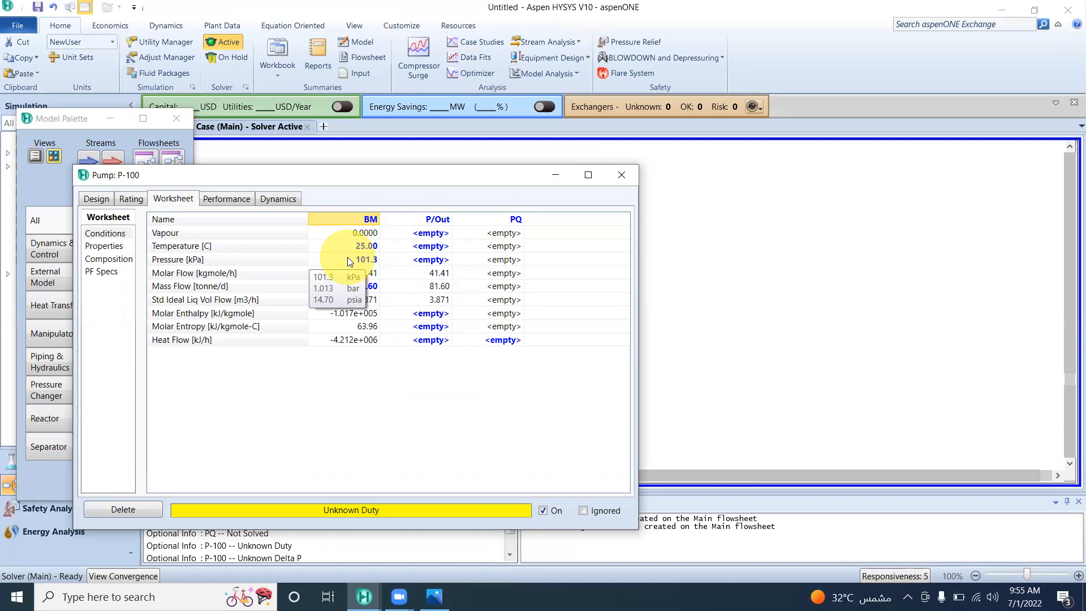
click(393, 259)
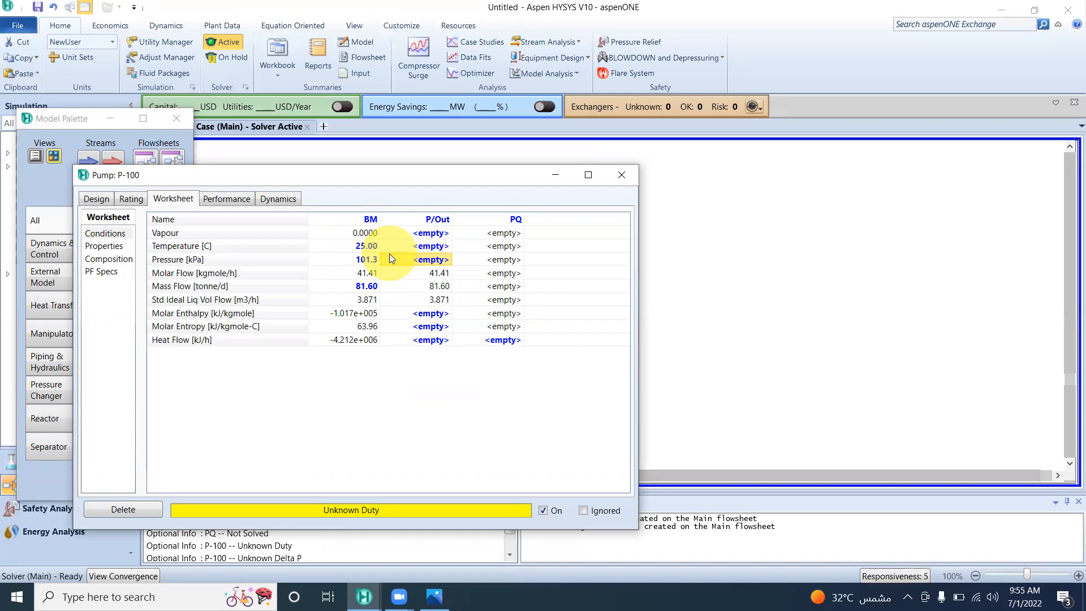
text(210)
key(Return)
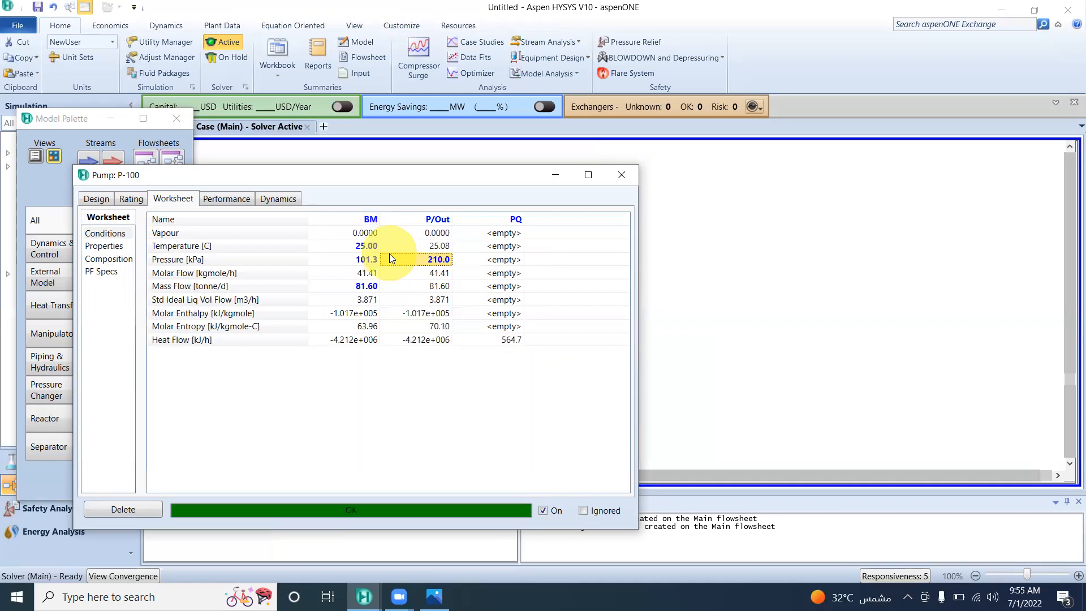
click(621, 174)
mouse_move(500, 230)
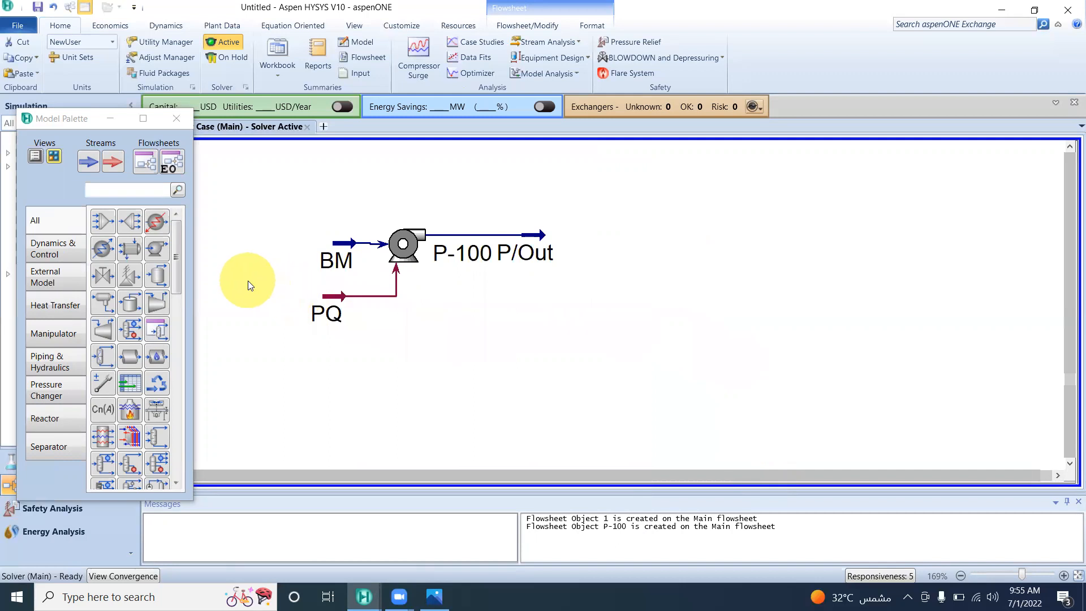
Place a cooler on the flowsheet after the pump and assign P/Out as its inlet stream
click(109, 250)
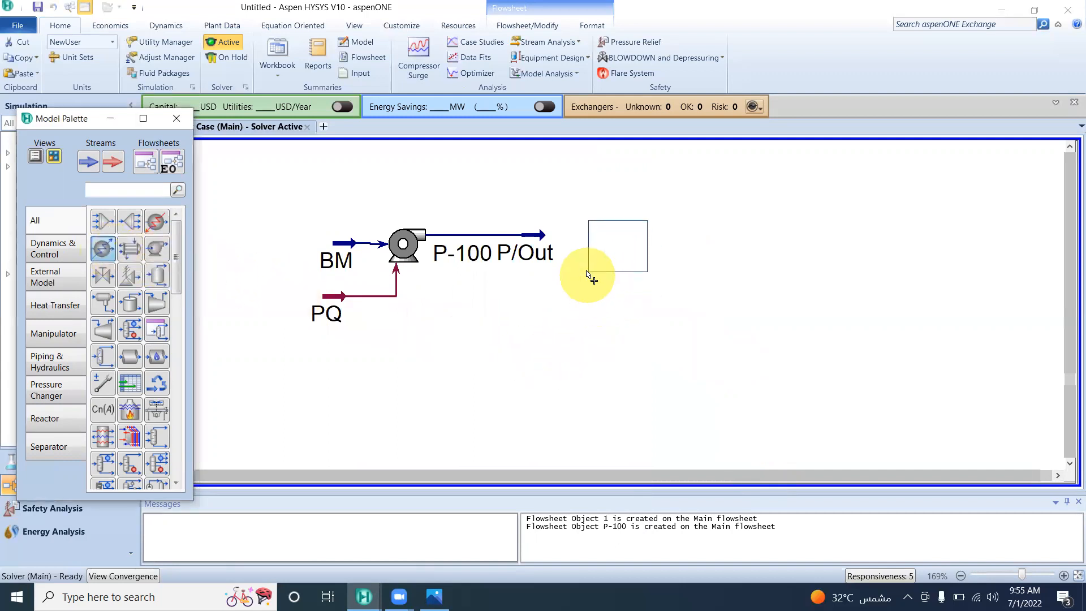
click(583, 266)
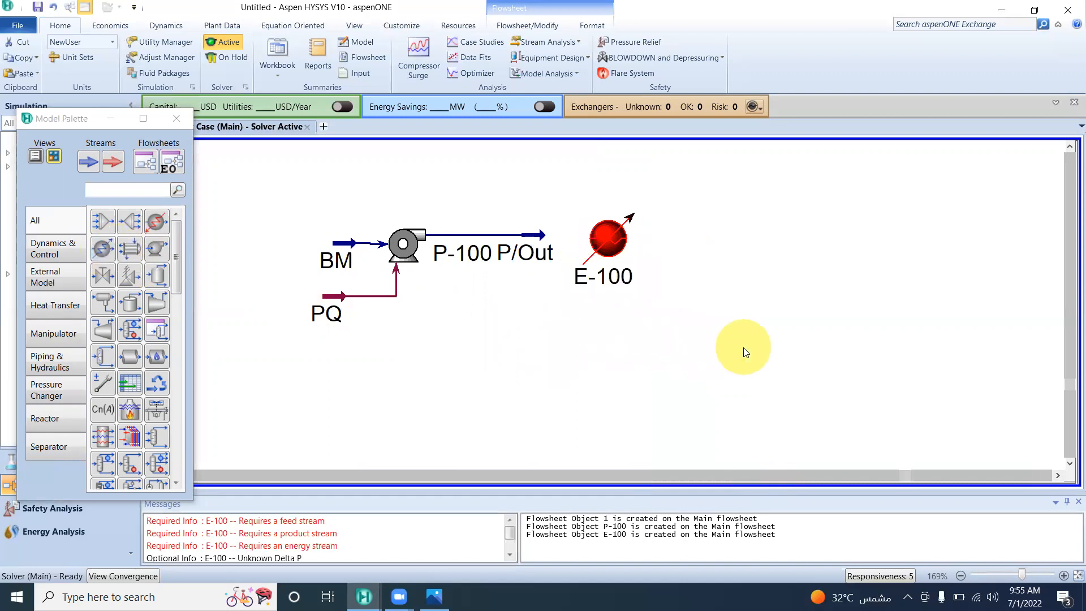
double_click(602, 241)
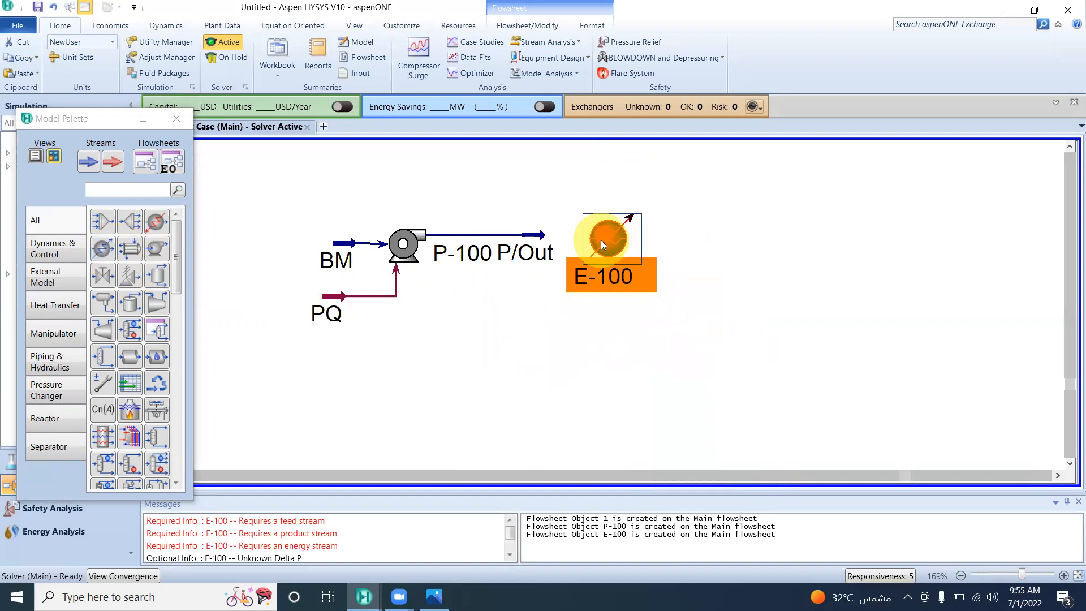
click(315, 307)
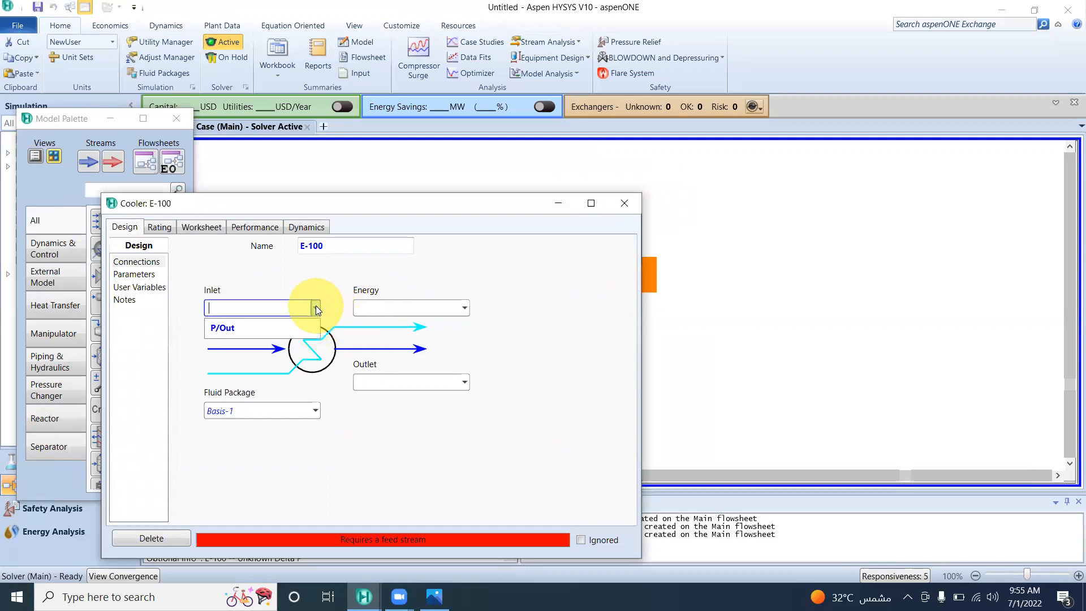
click(267, 328)
Name the cooler's energy stream CQ and its outlet stream Feed
click(422, 311)
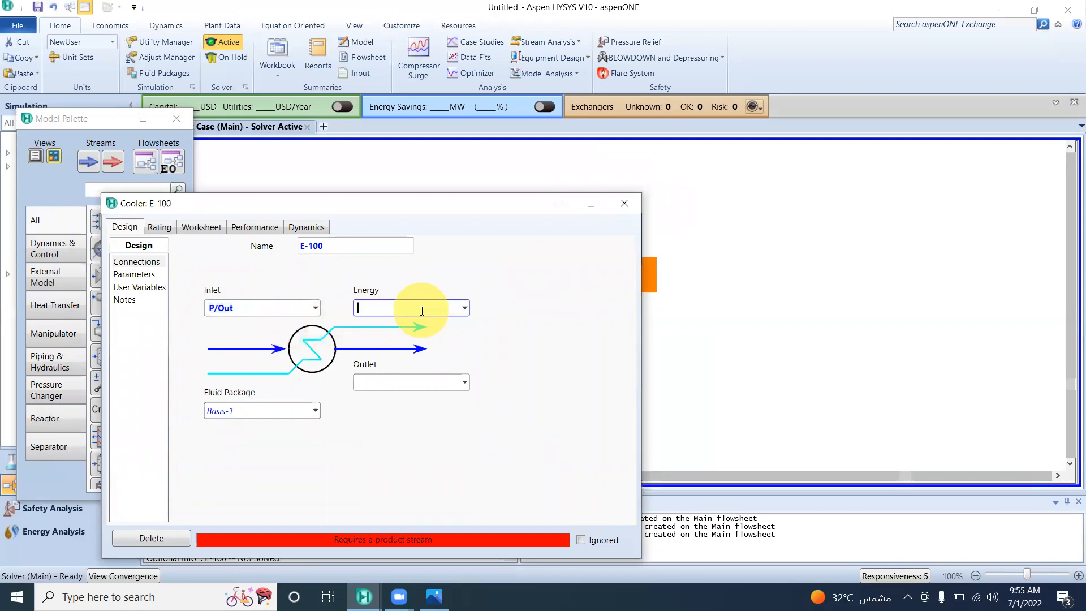
text(CQ)
click(401, 378)
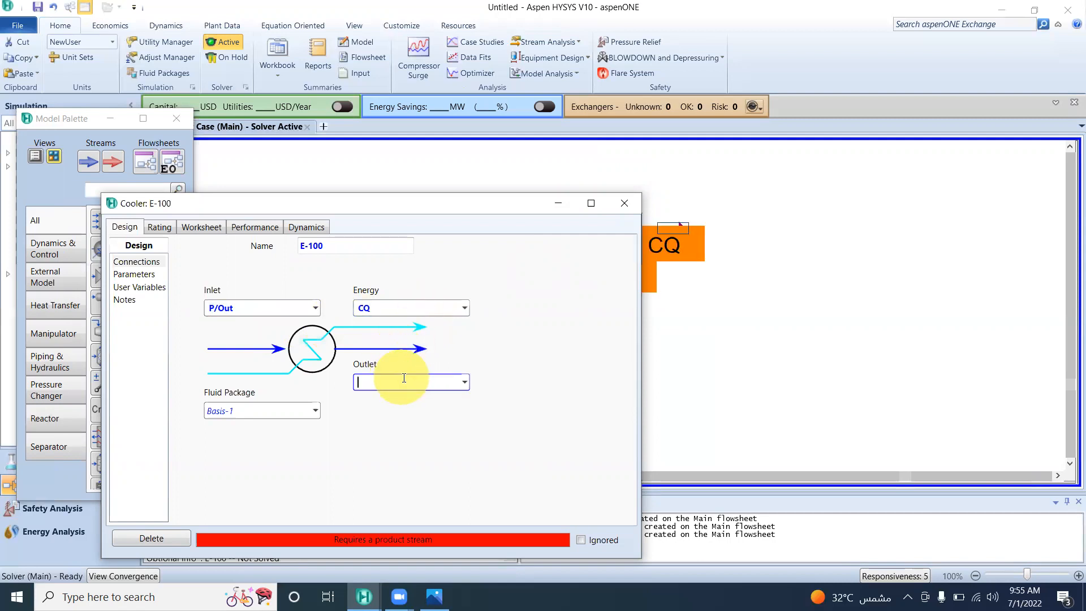
text(D)
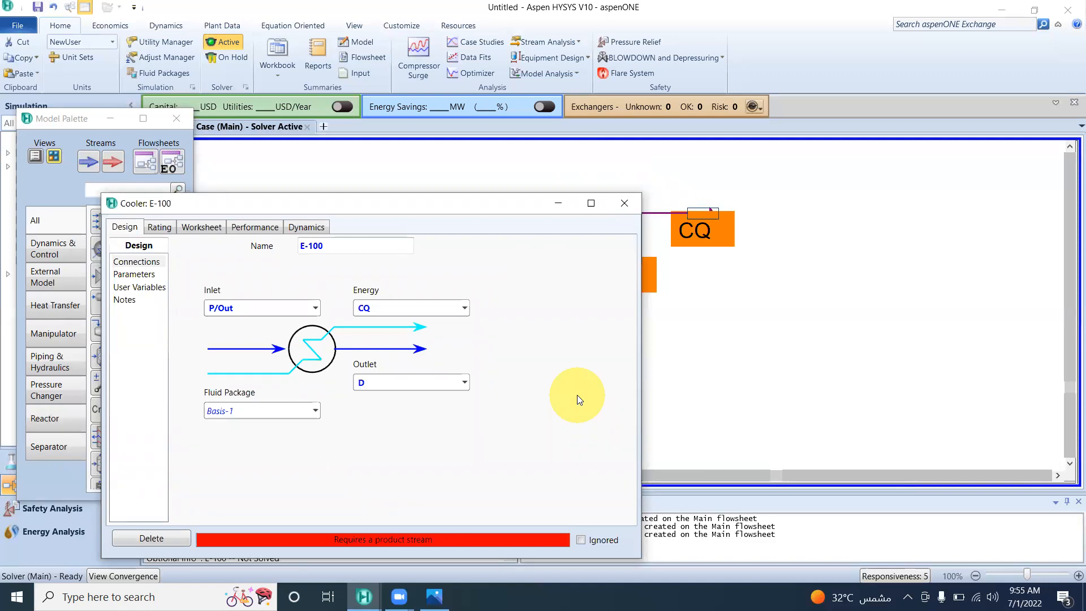
key(BackSpace)
text(Feed)
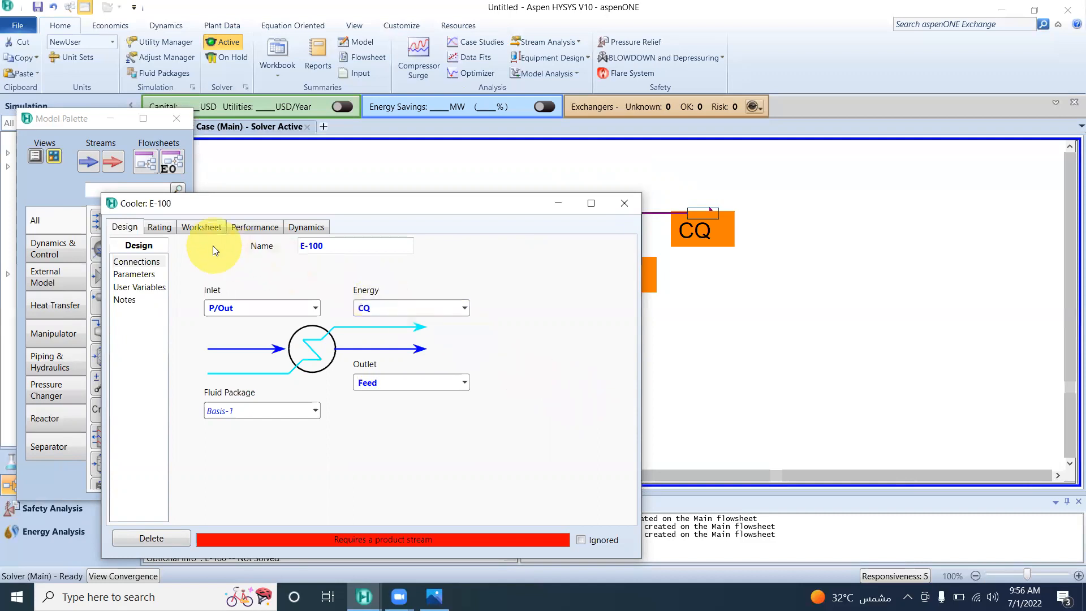
Set the cooler's outlet stream Feed to 10 C and 140 kPa, and close the cooler's properties
click(207, 230)
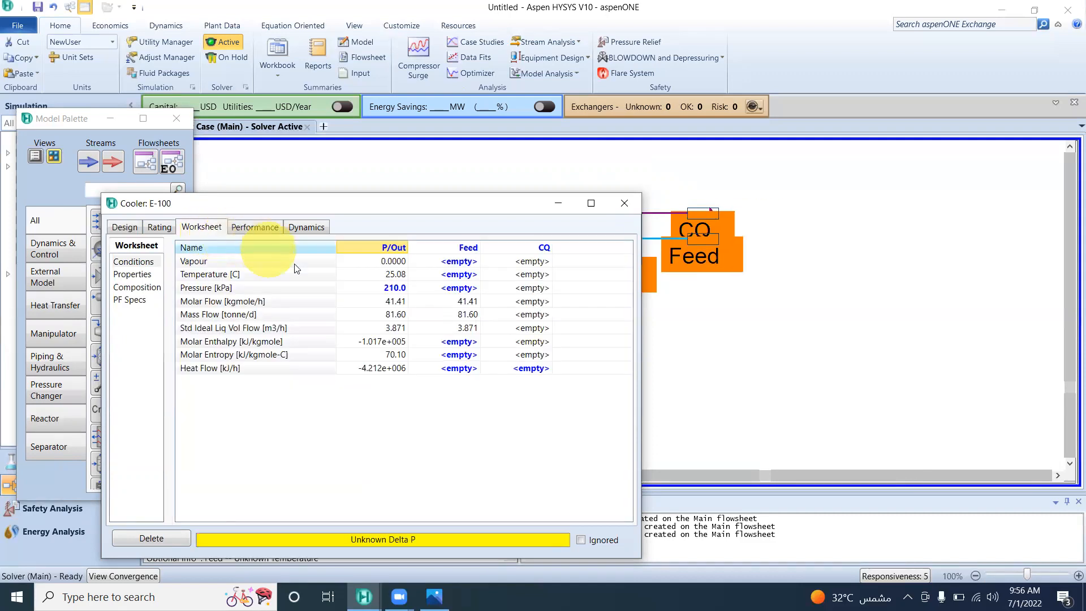
mouse_move(346, 328)
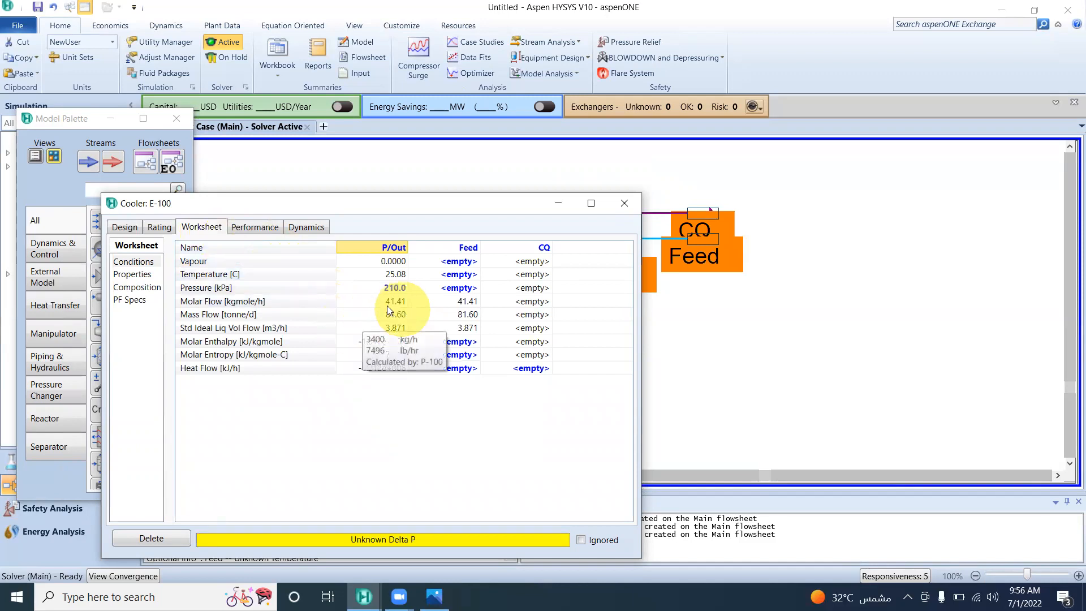
click(424, 274)
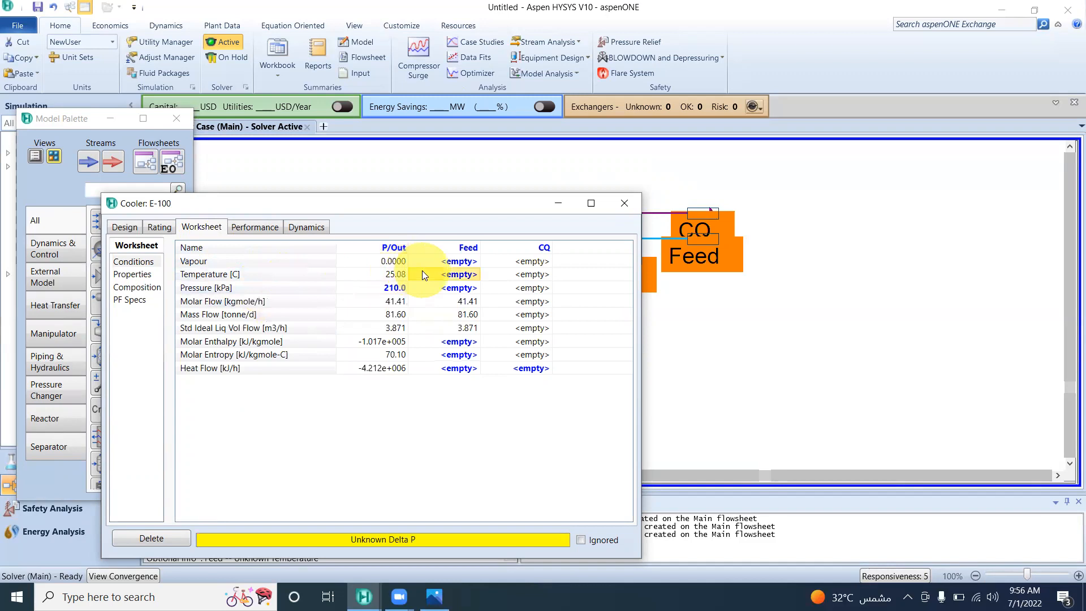
text(10)
key(Return)
click(449, 288)
text(140)
key(Return)
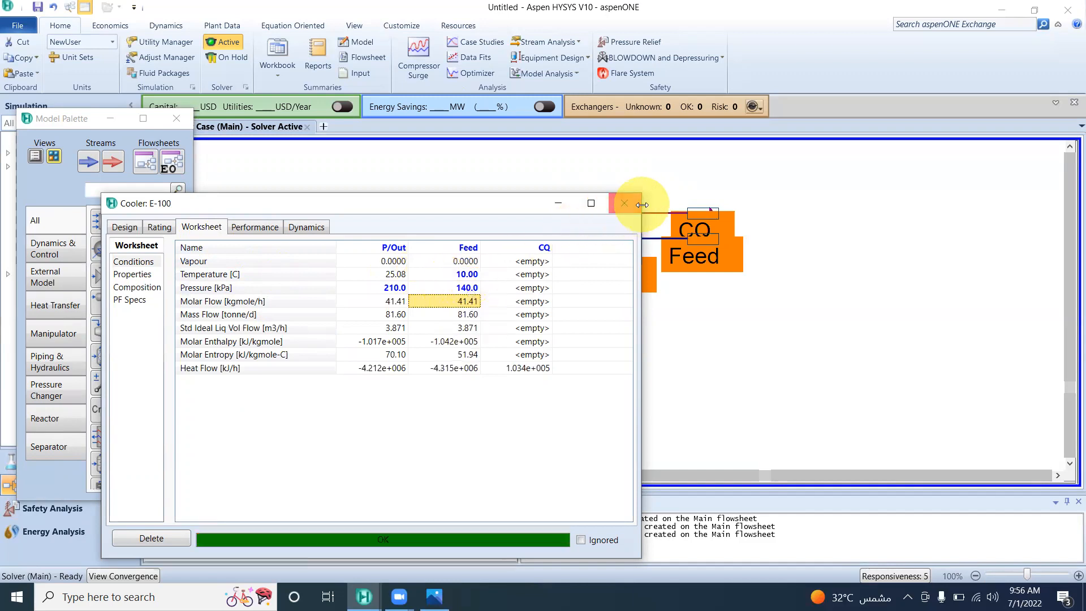
click(624, 203)
Move the energy stream CQ upward on the flowsheet, clear of the Feed stream
click(796, 317)
mouse_move(715, 217)
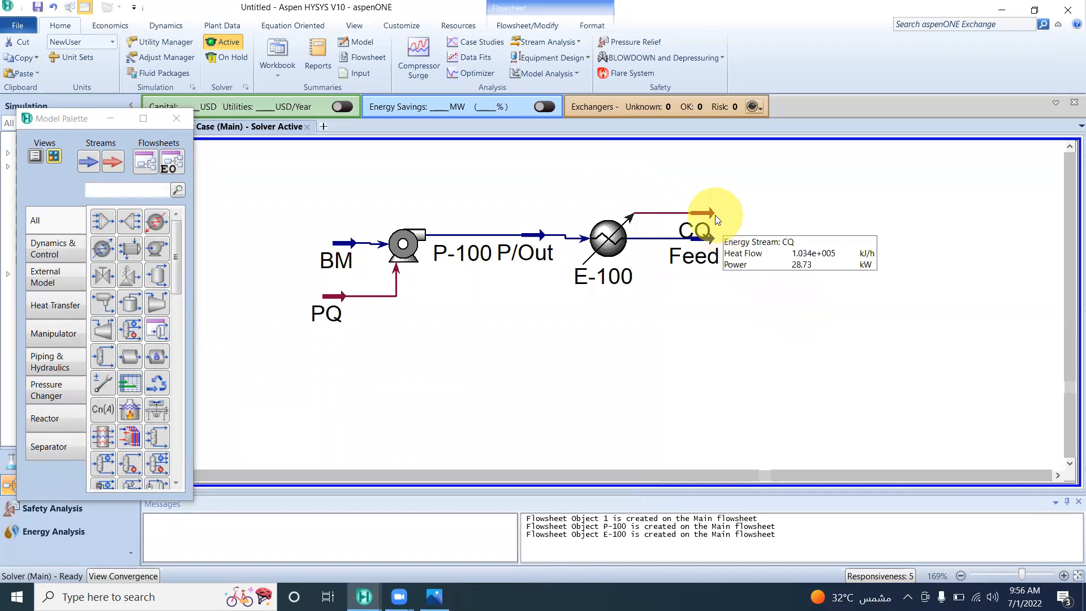
drag(715, 217, 715, 191)
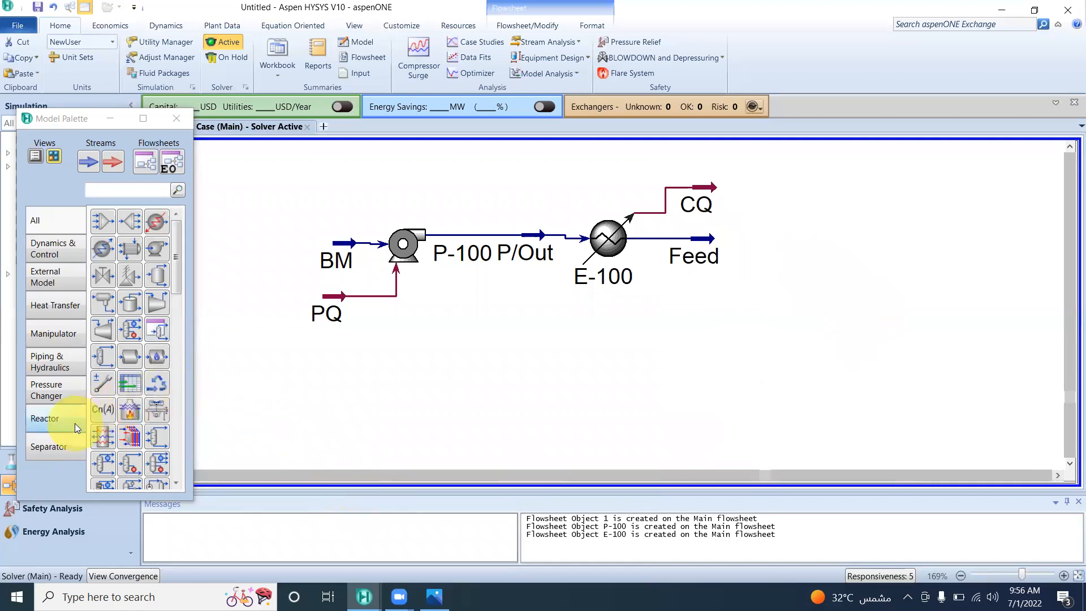
Place a distillation column with condenser and reboiler on the flowsheet after the Feed stream
click(69, 441)
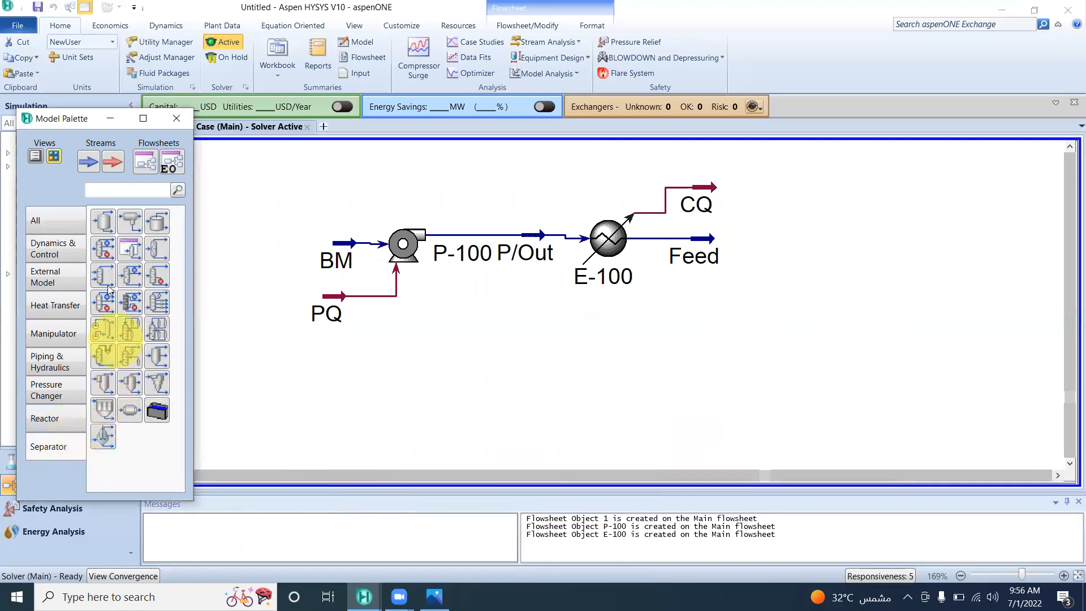
click(98, 250)
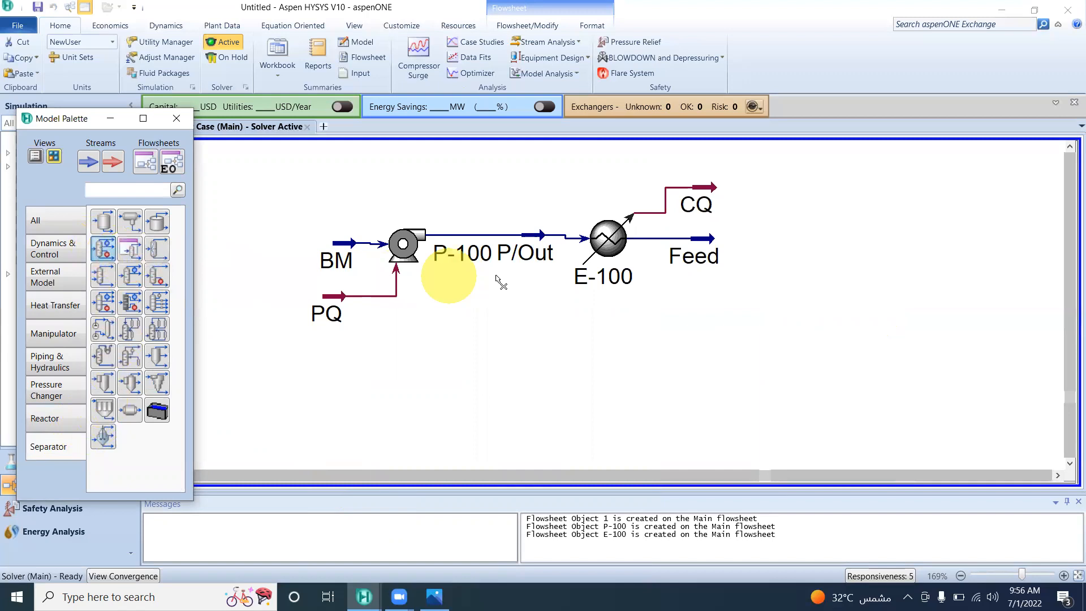
click(778, 395)
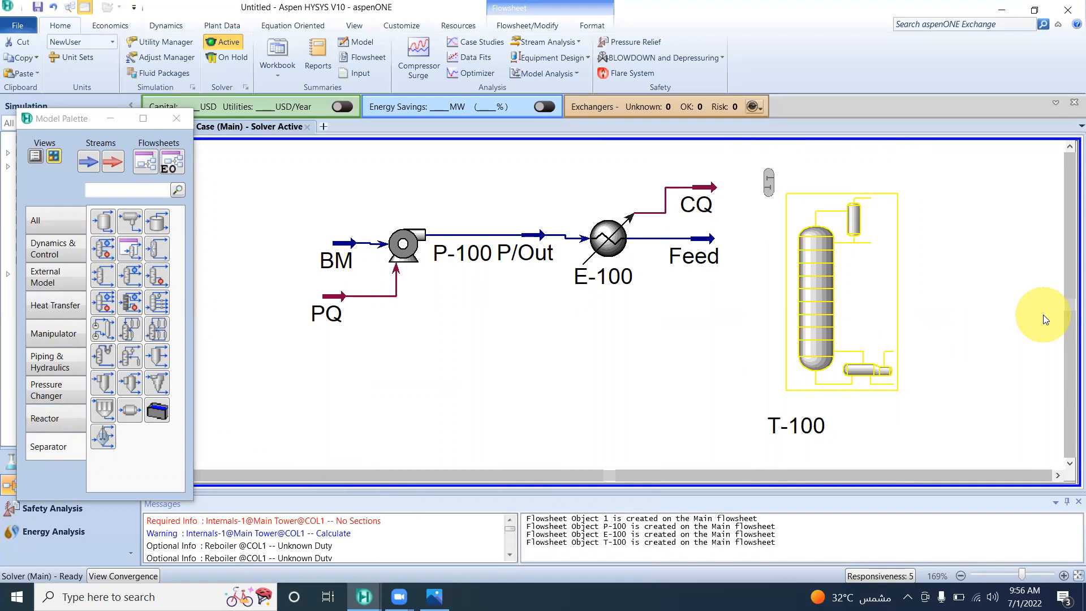
Open the setup of column T-100 and connect Feed as its inlet stream at stage 7__Main Tower
double_click(812, 292)
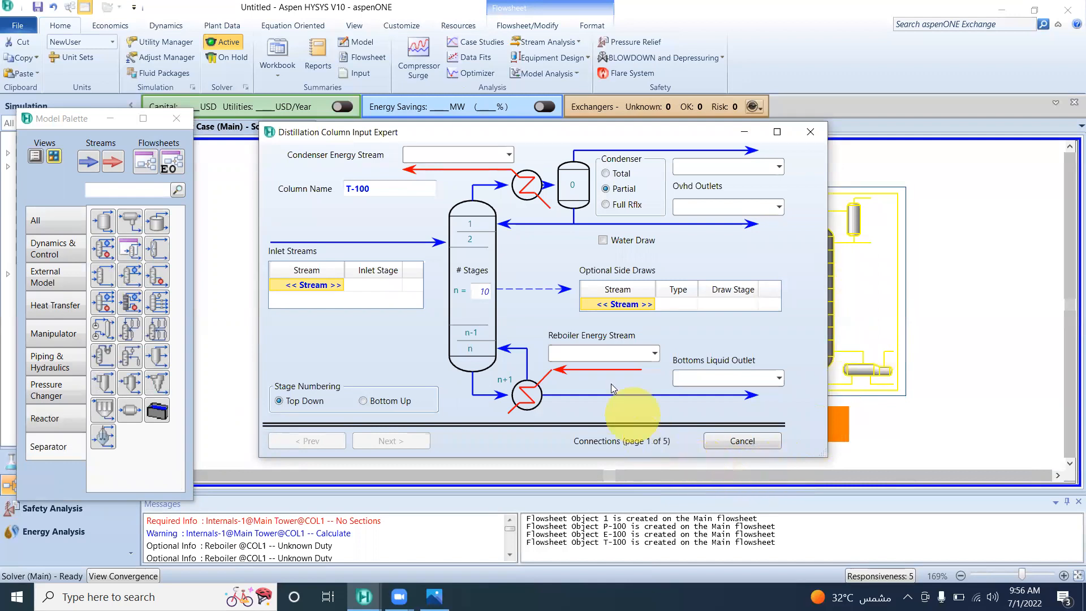
click(344, 283)
click(339, 285)
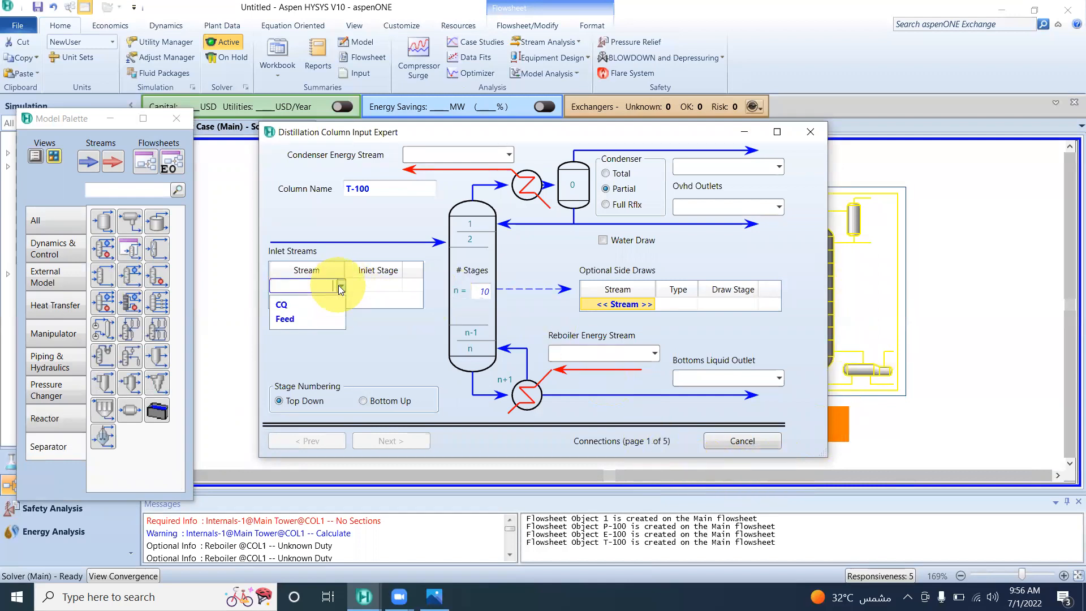
click(320, 314)
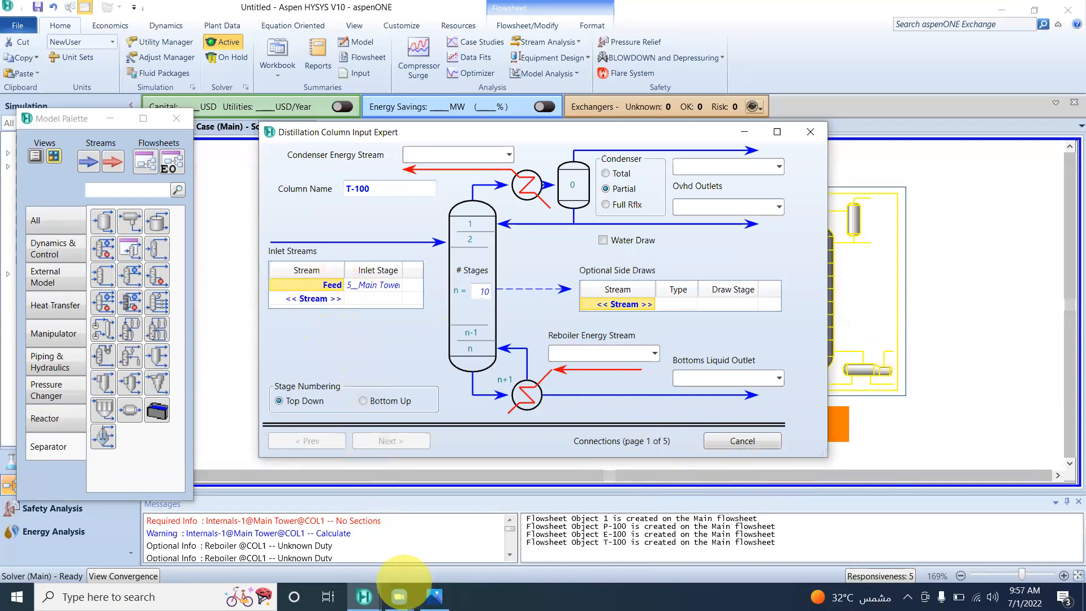
click(434, 596)
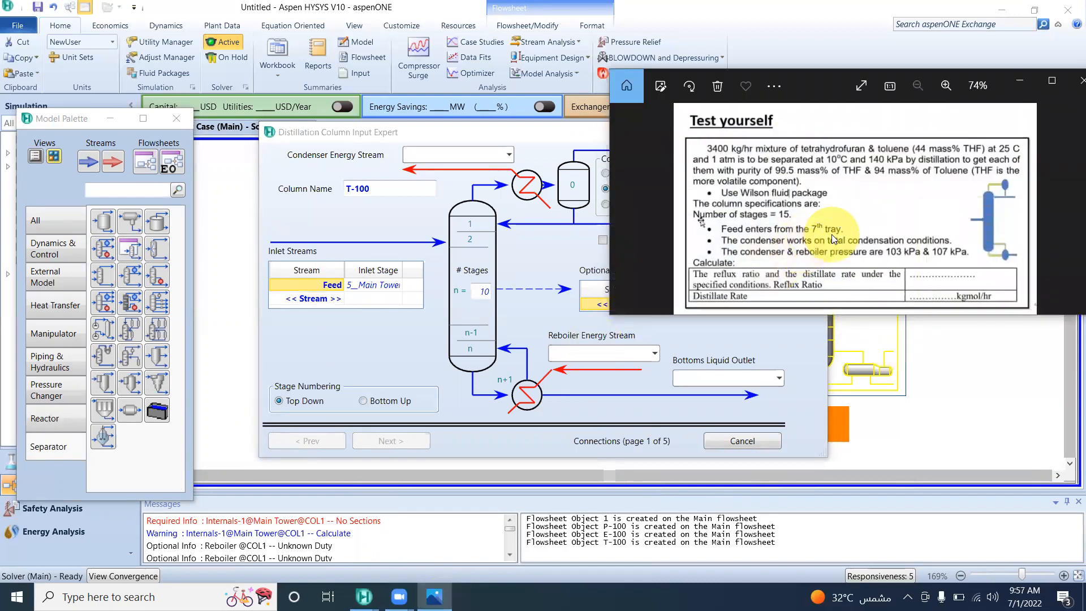
click(398, 284)
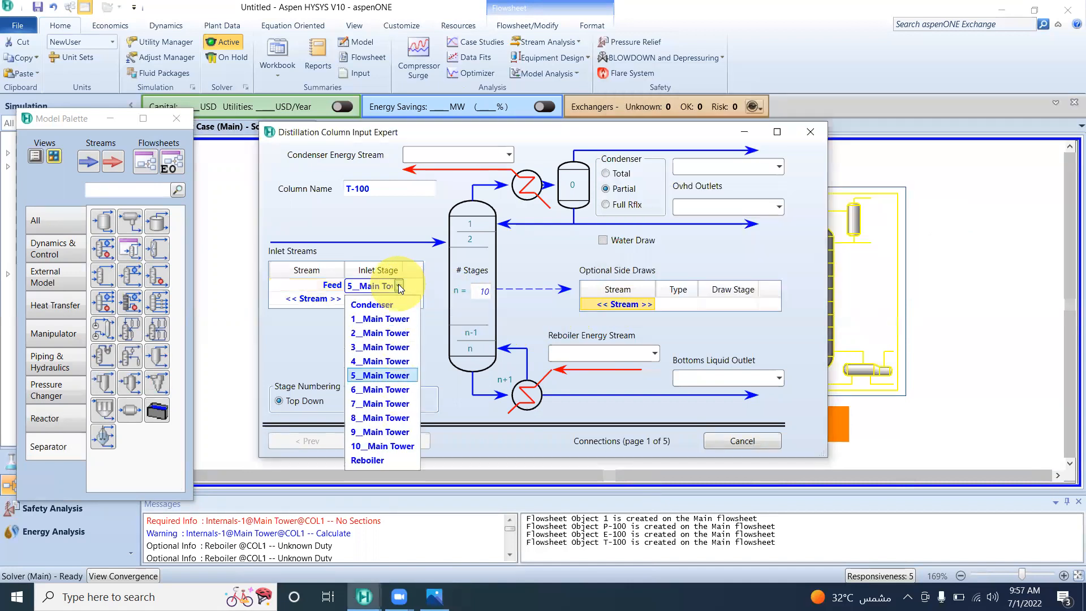
click(377, 403)
Set the column's number of stages to 15 and reassign the Feed inlet to stage 7__Main Tower
click(435, 591)
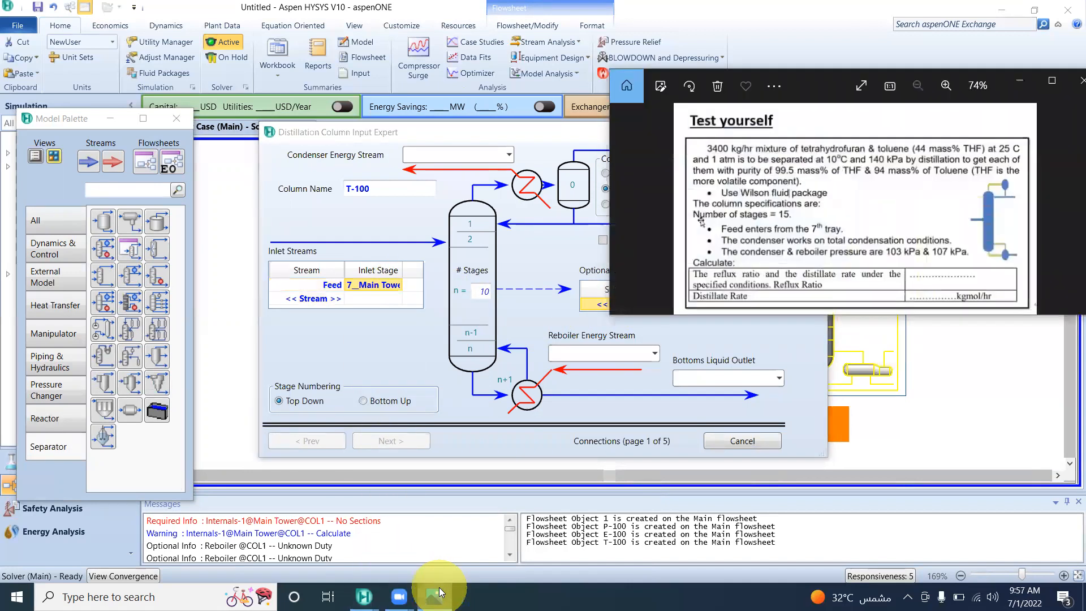
click(480, 291)
text(15)
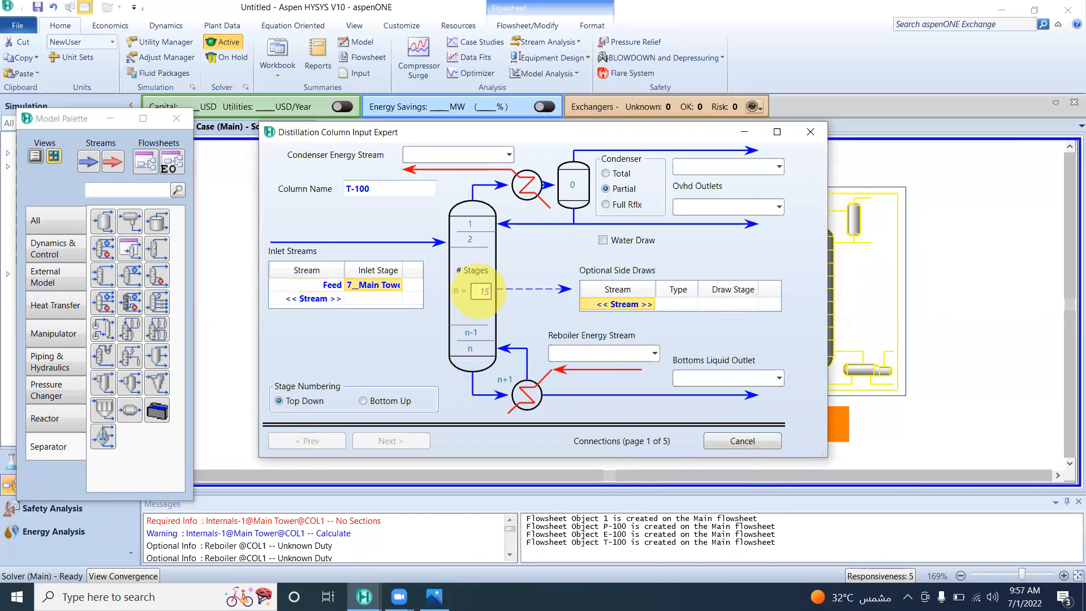
key(Return)
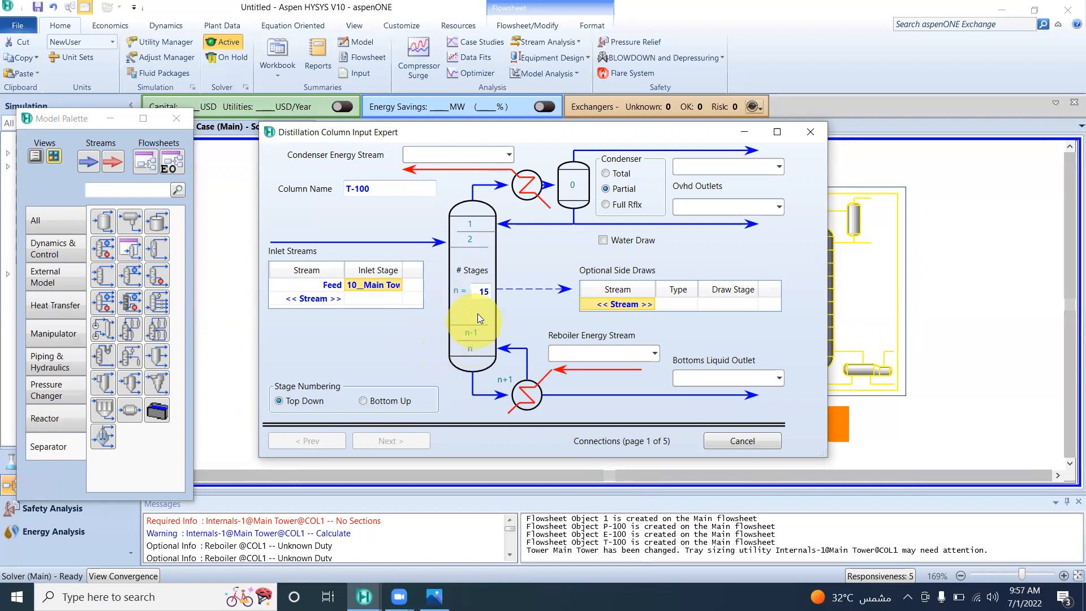
click(399, 286)
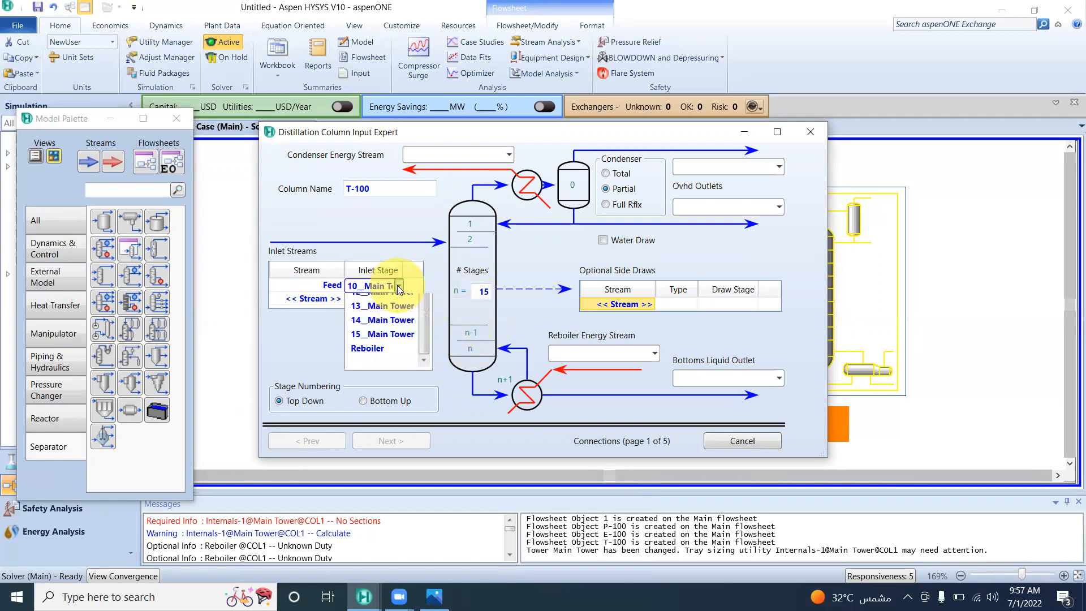
click(372, 376)
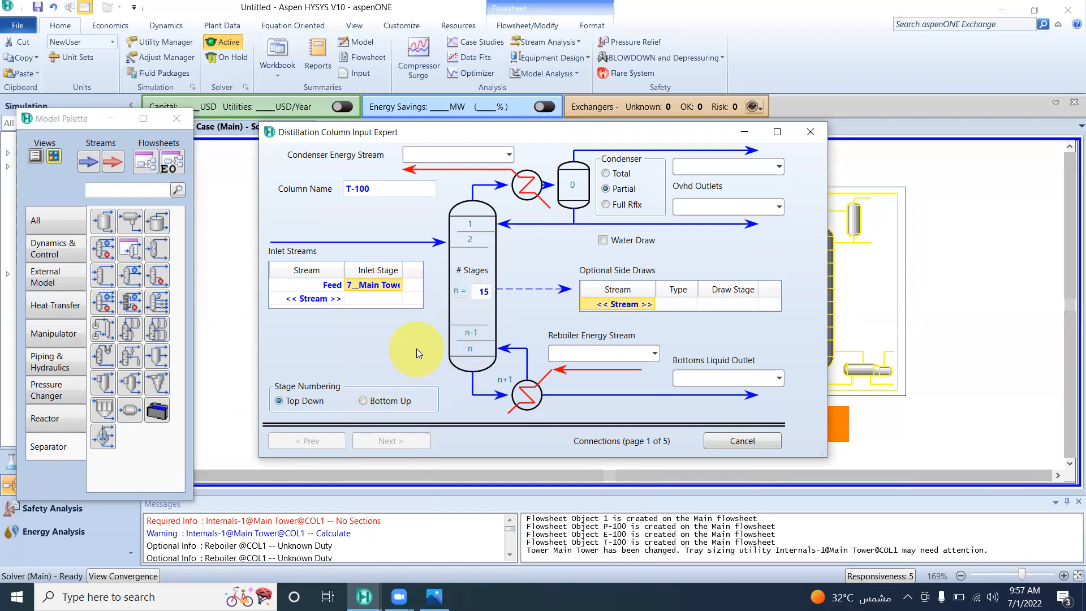
Consult the problem statement for the condensation conditions and set the column's condenser type to Total
click(435, 596)
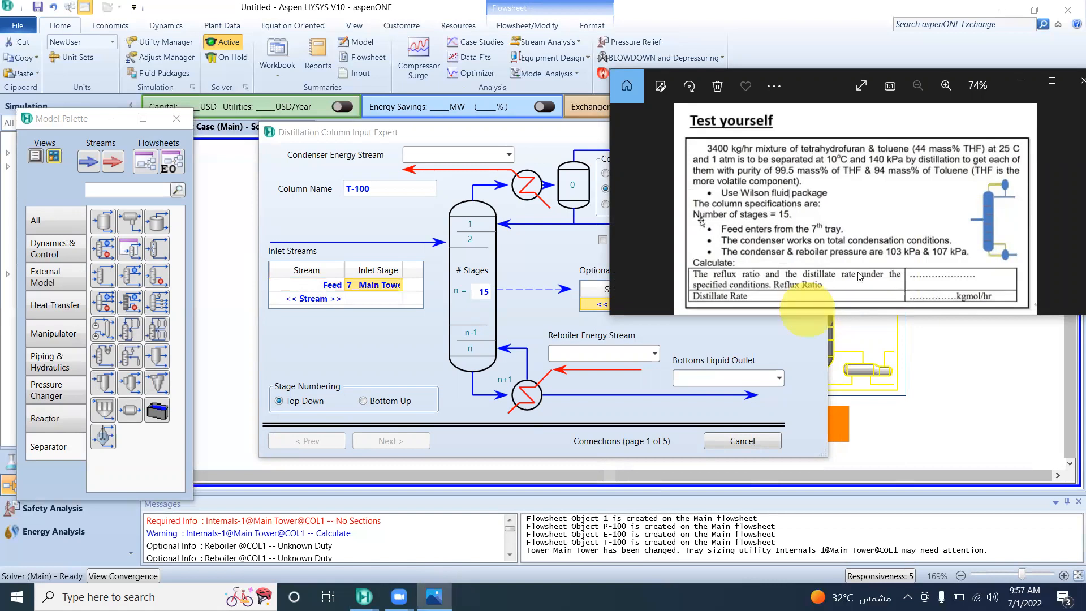
click(1021, 84)
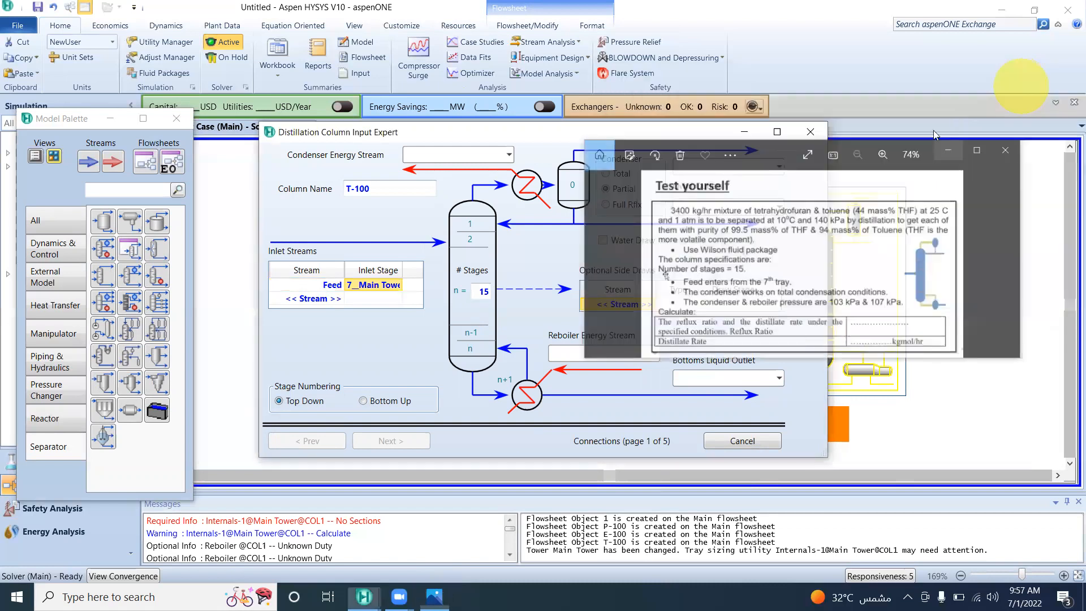
click(433, 597)
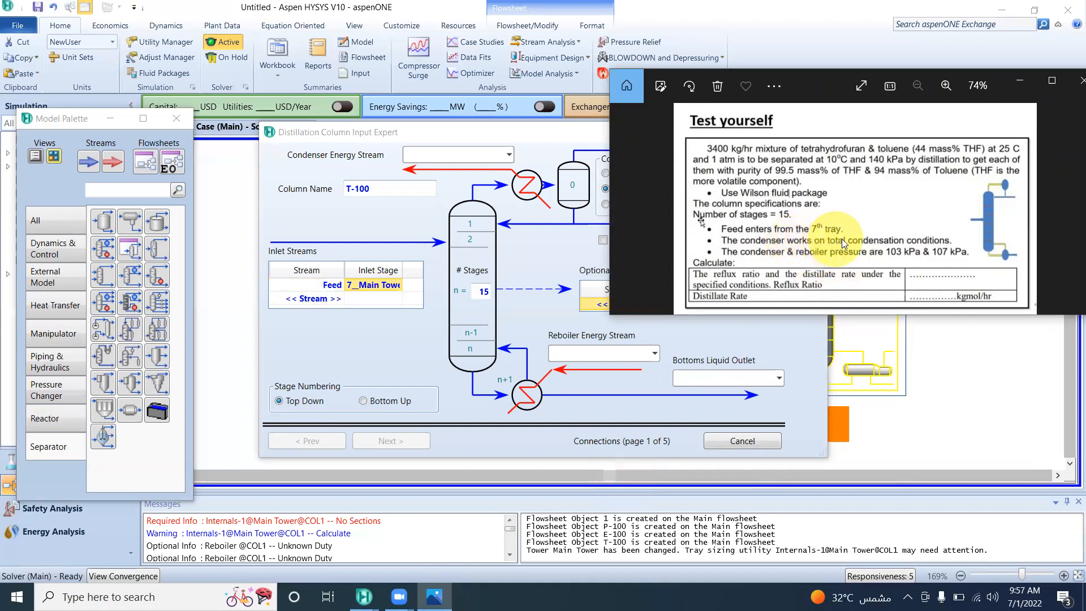
click(1017, 82)
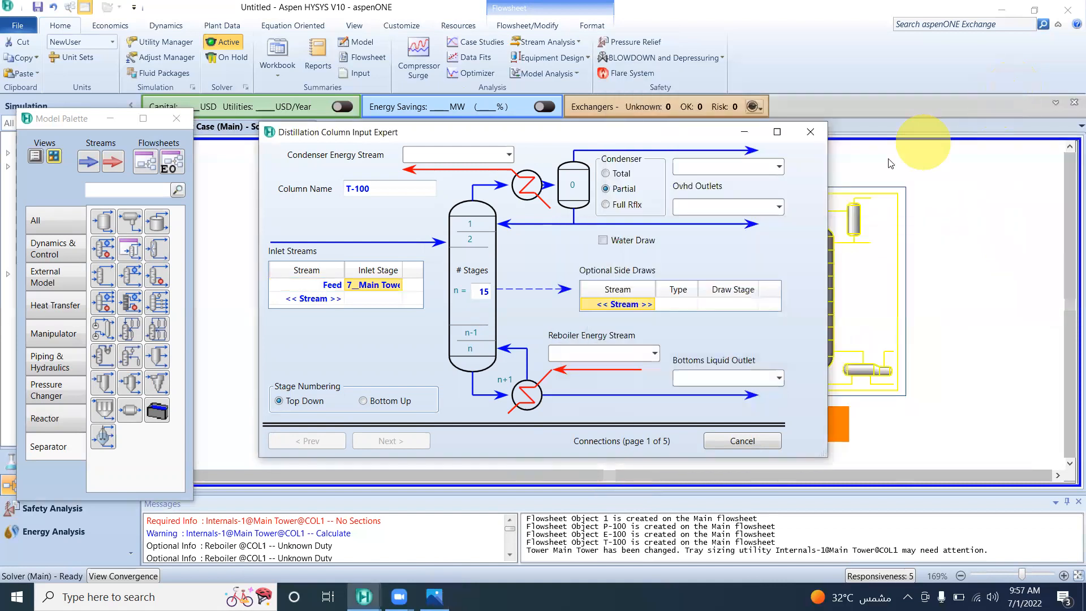
click(619, 173)
Name the column's overhead liquid outlet THF and its bottoms liquid outlet Tol
click(732, 208)
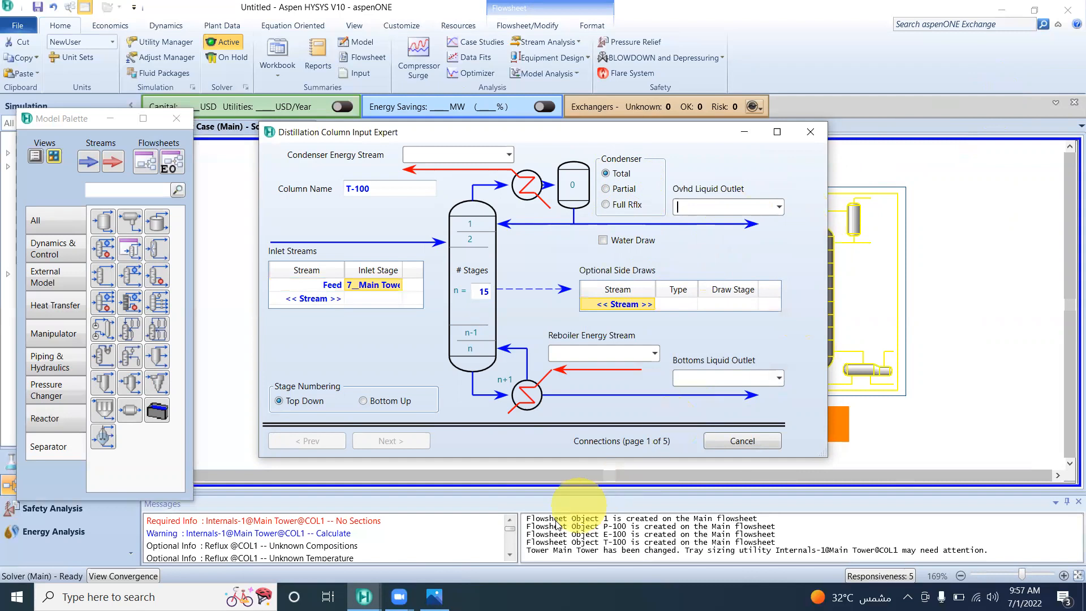
click(434, 597)
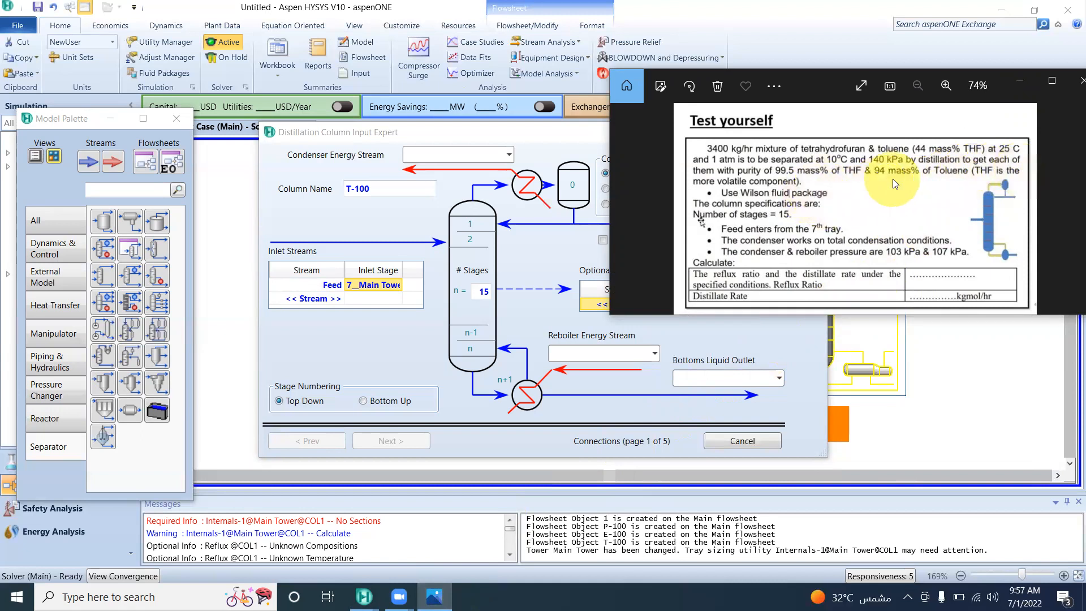
click(1021, 82)
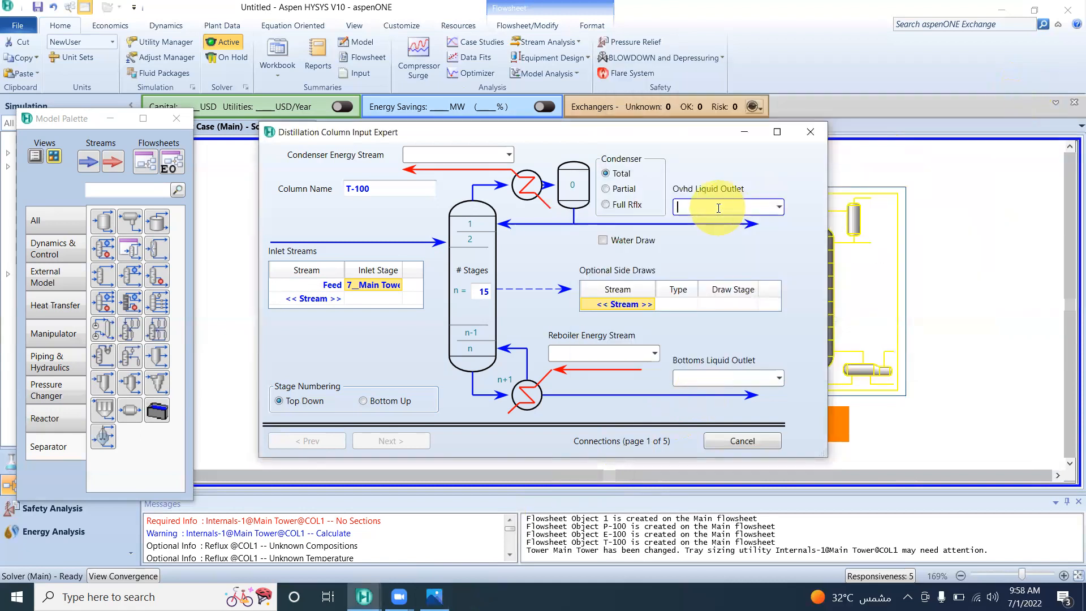
text(THF)
click(712, 376)
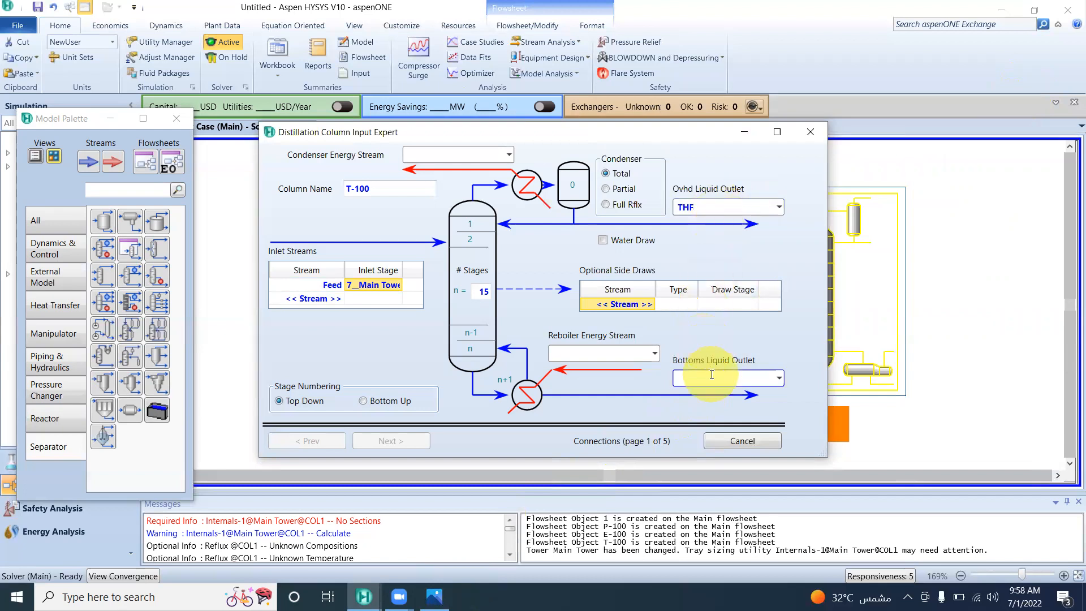
text(T)
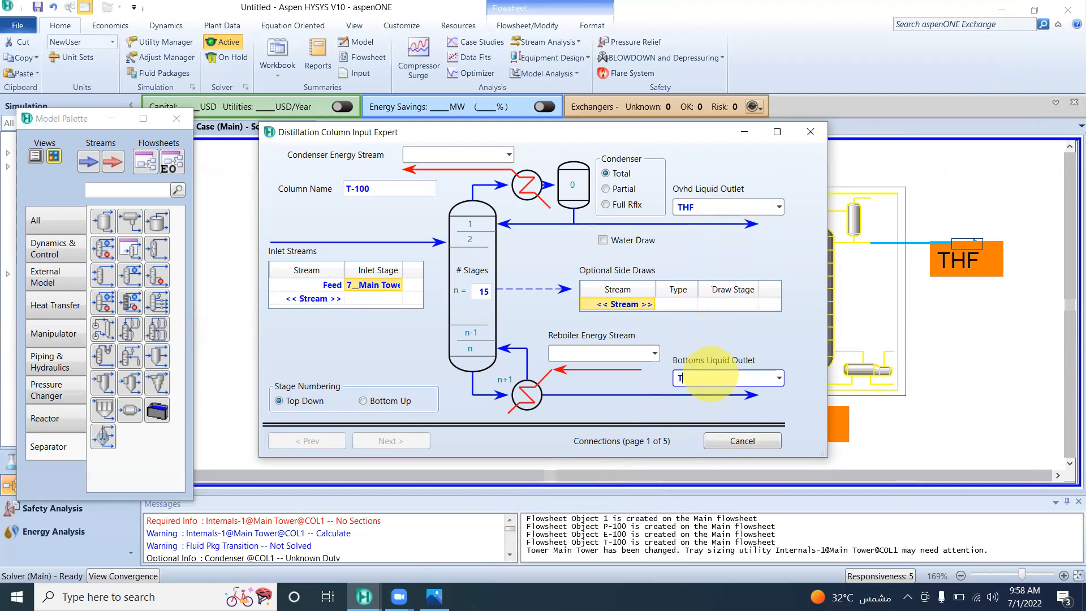
text(ol.)
Name the reboiler energy stream RQ and the condenser energy stream DCQ
click(638, 357)
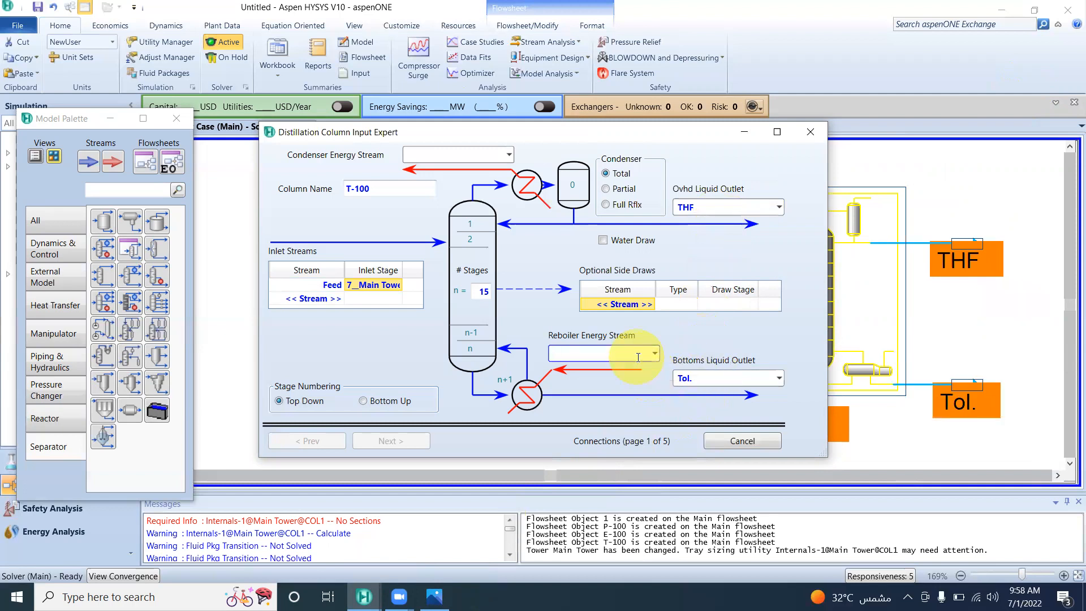
text(RQ)
click(468, 157)
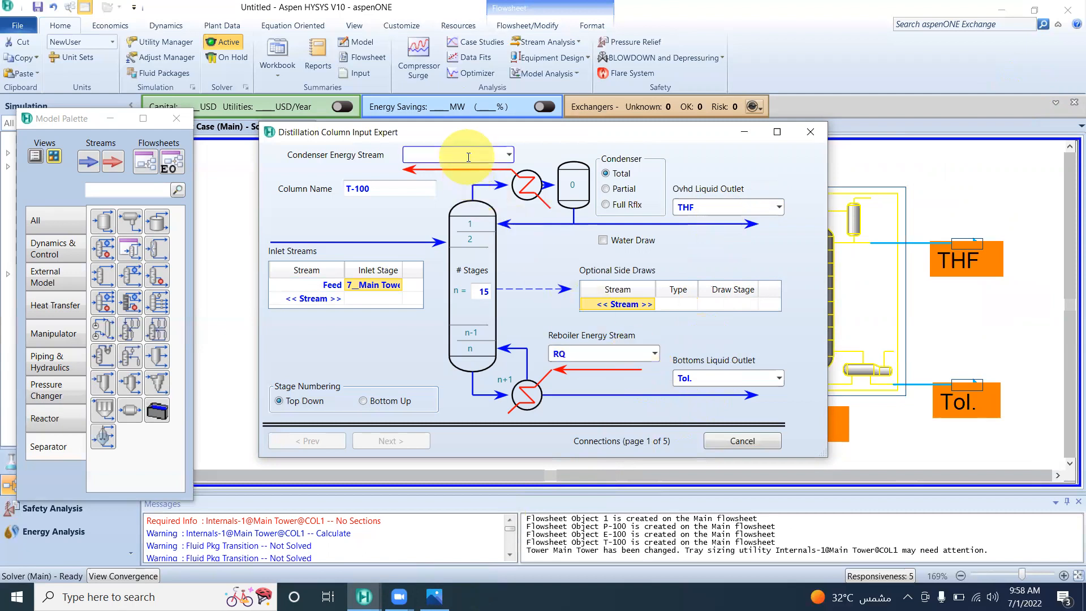
text(CQ)
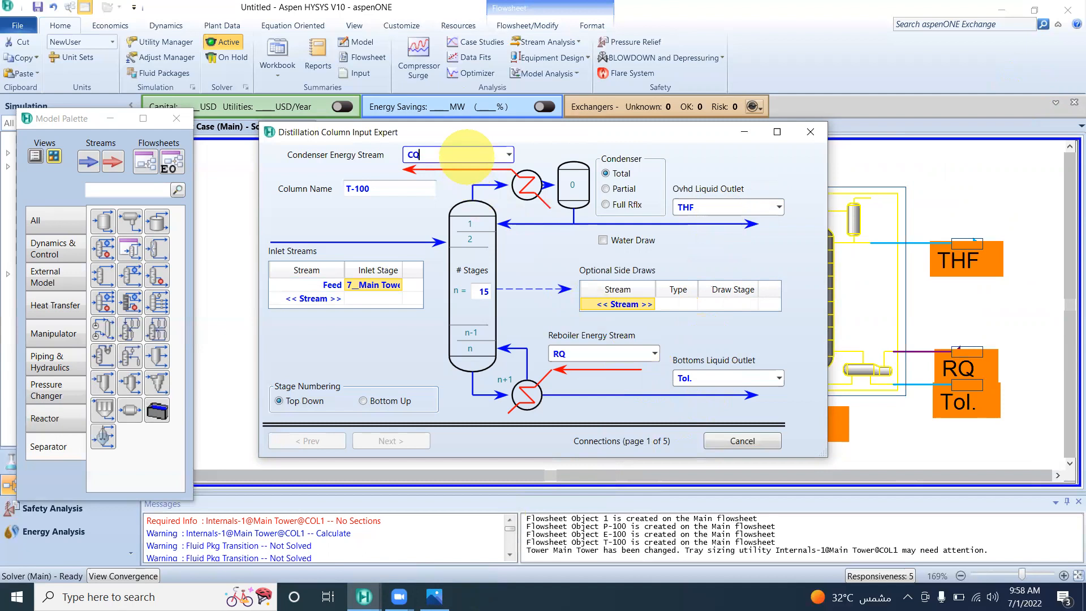
key(BackSpace)
key(BackSpace)
text(DCQ)
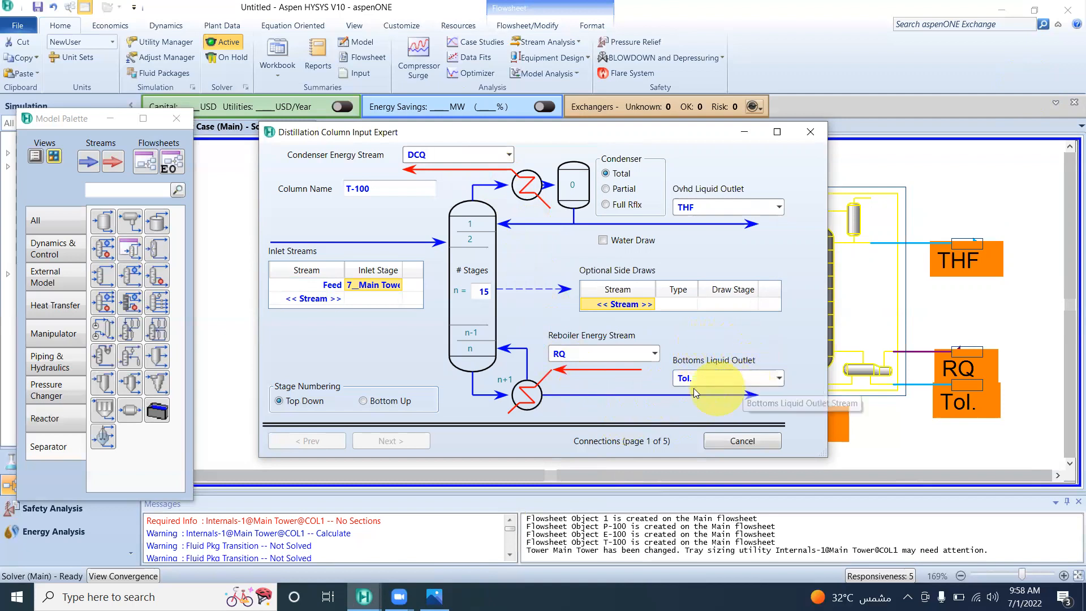
key(Return)
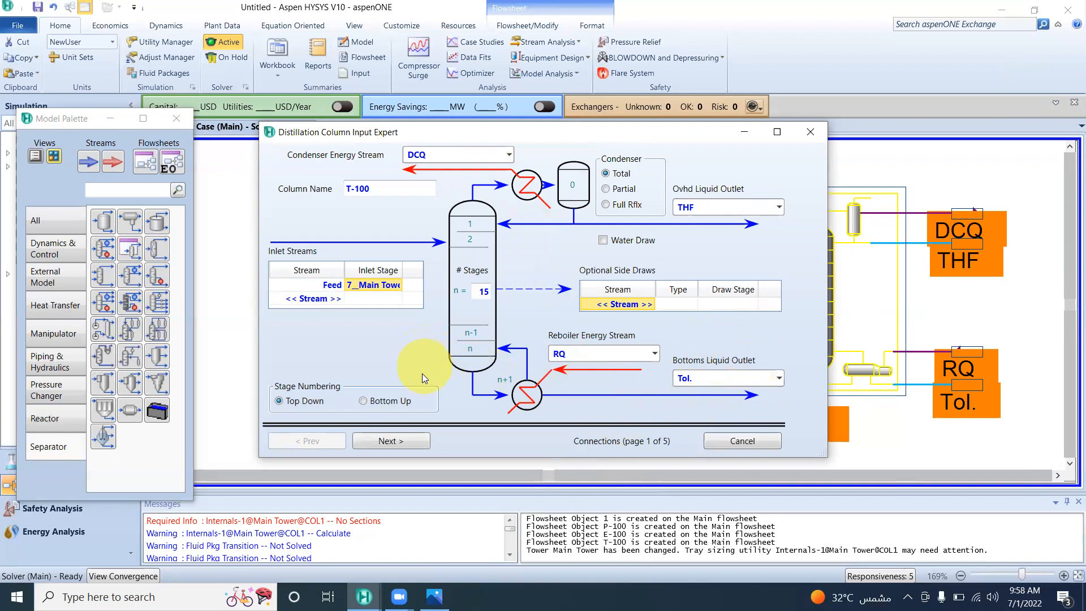
Accept the default reboiler configuration, and set the reboiler pressure to 107 kPa and the condenser pressure to 103 kPa
click(399, 438)
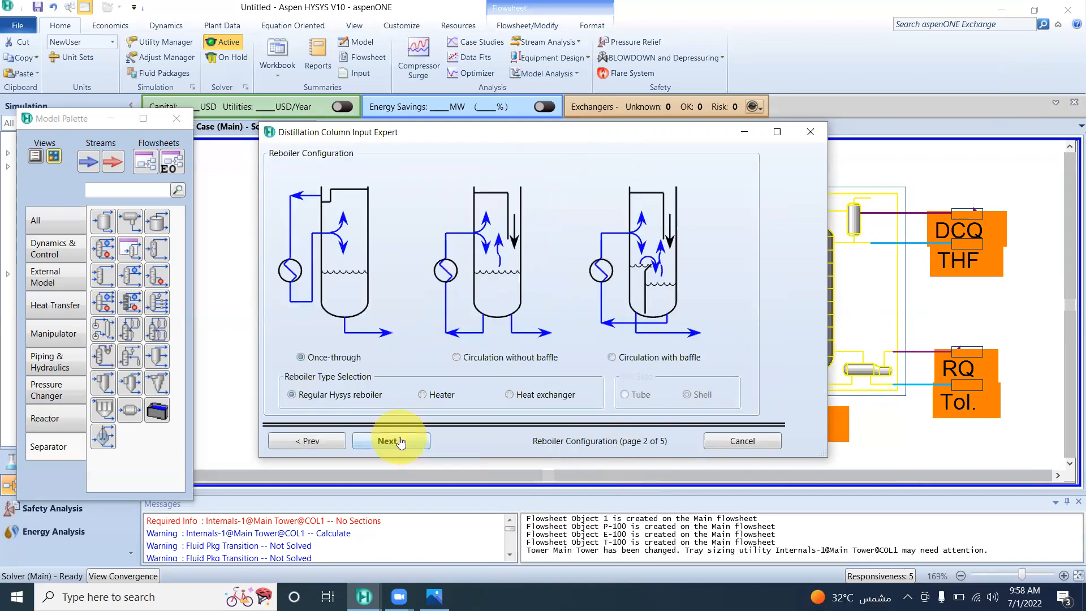
click(399, 442)
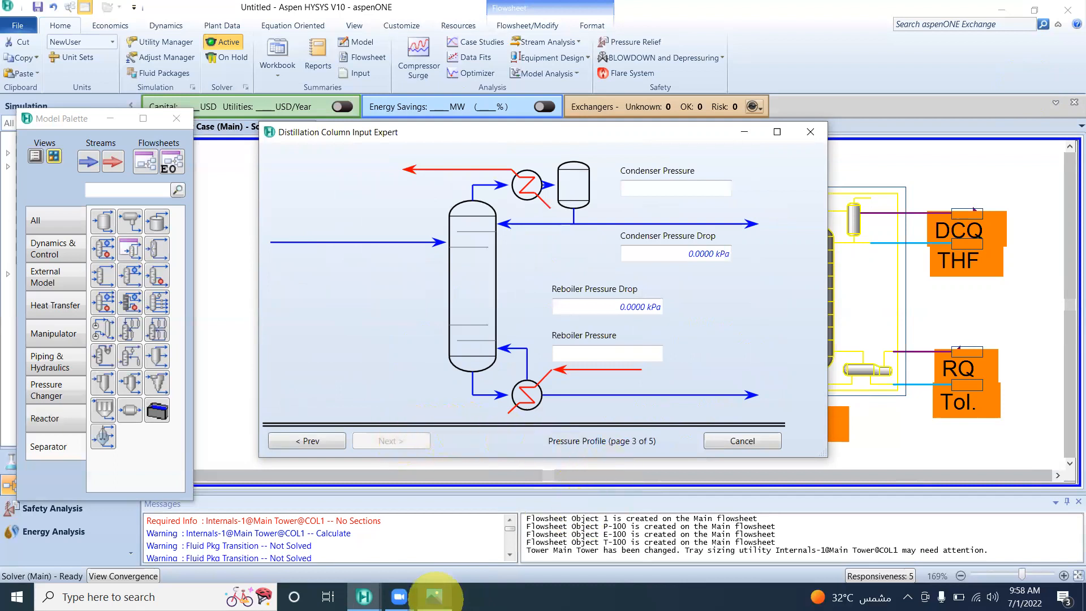
click(434, 596)
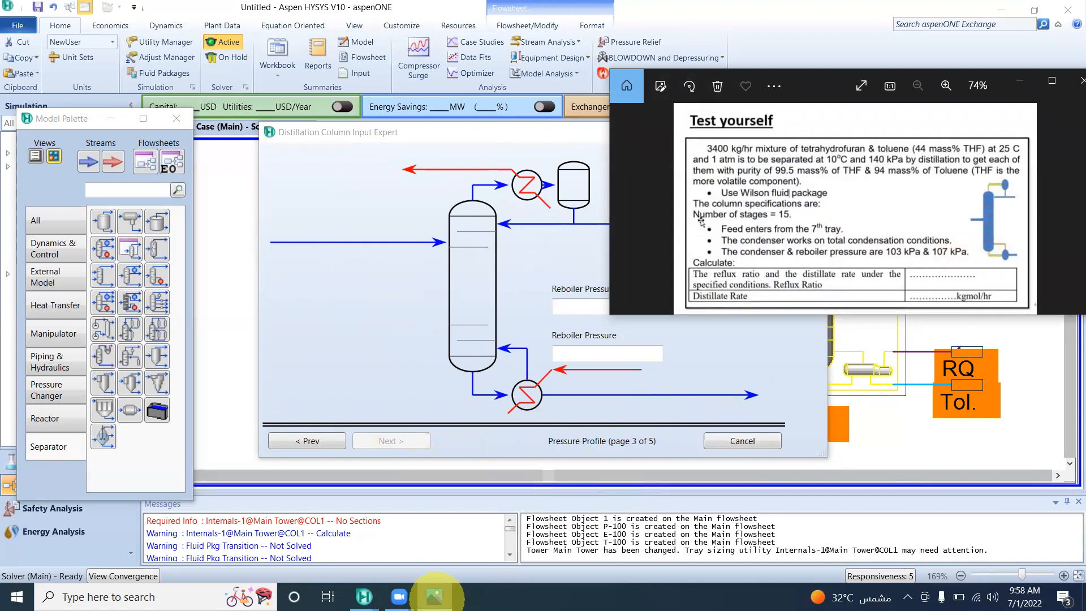
click(434, 597)
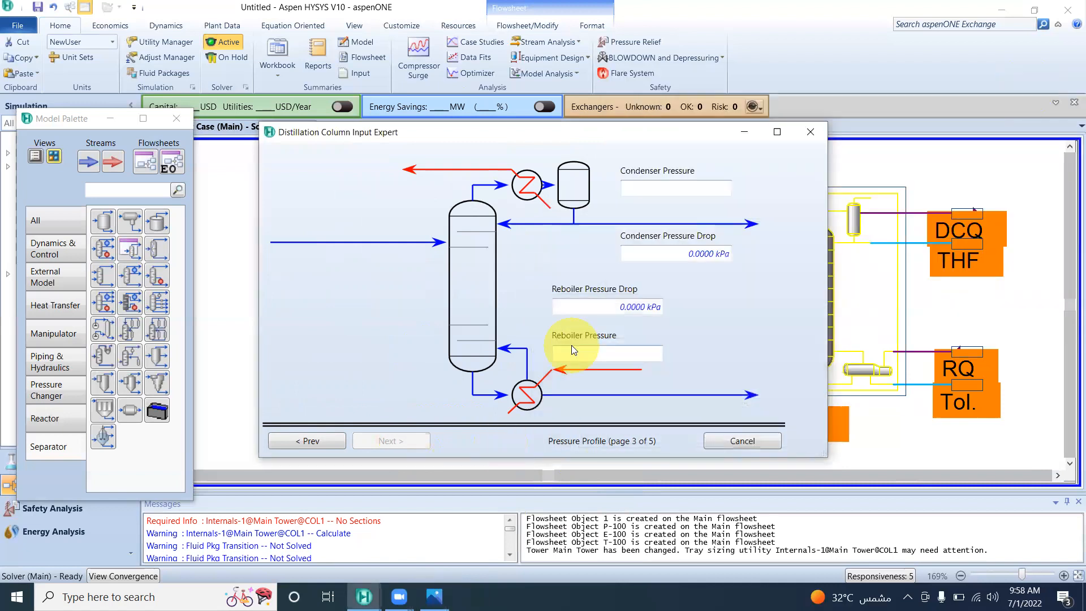
click(572, 352)
text(107)
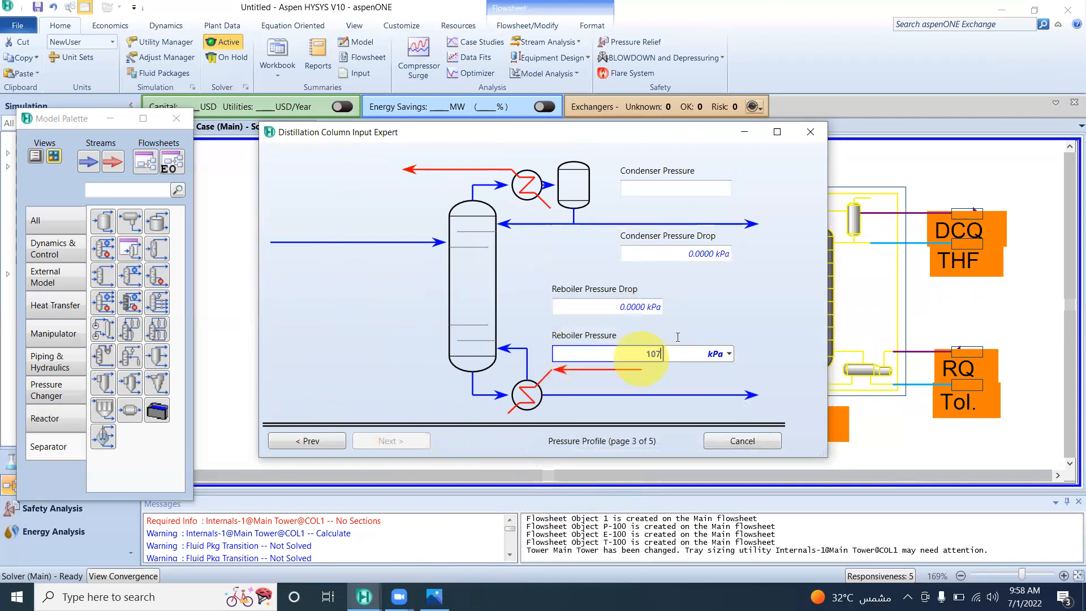
click(791, 248)
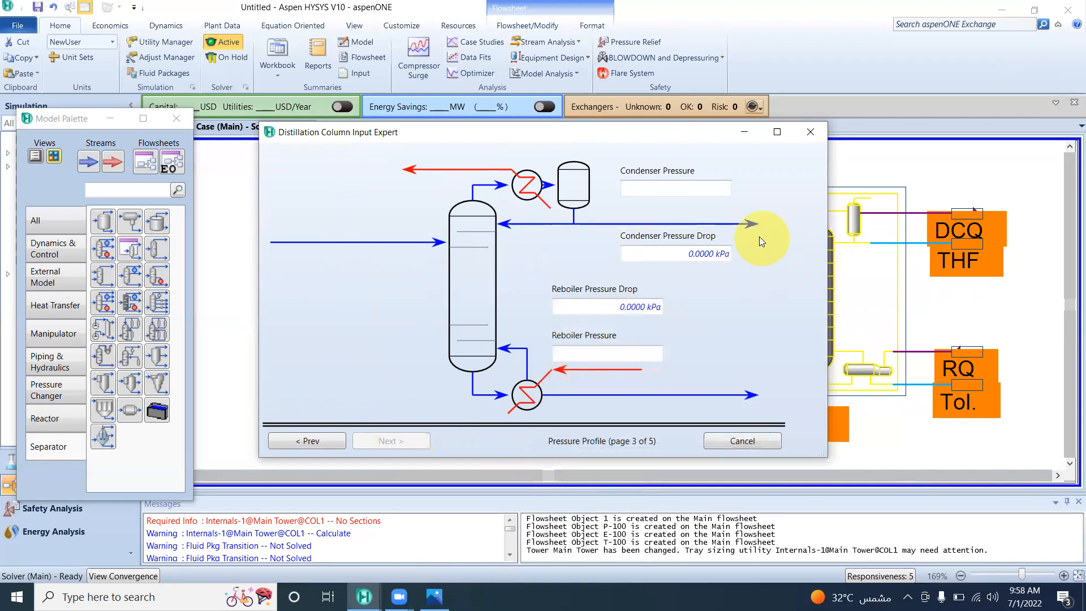
click(699, 190)
text(103)
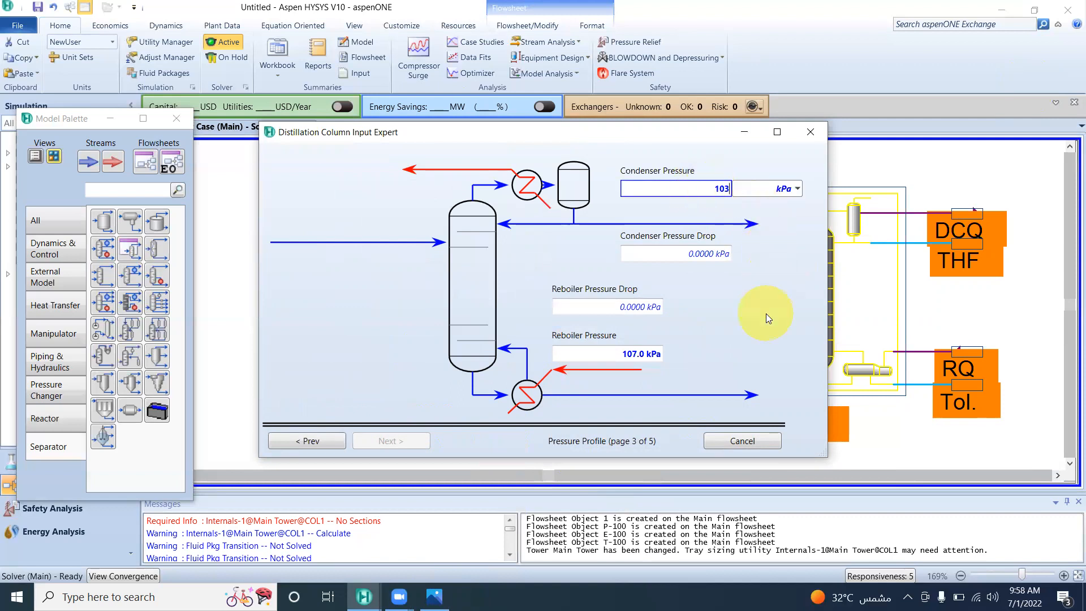
key(Return)
Finish the column setup, leaving the temperature estimates and the rate and reflux specifications empty, and maximize the column's properties window
click(407, 441)
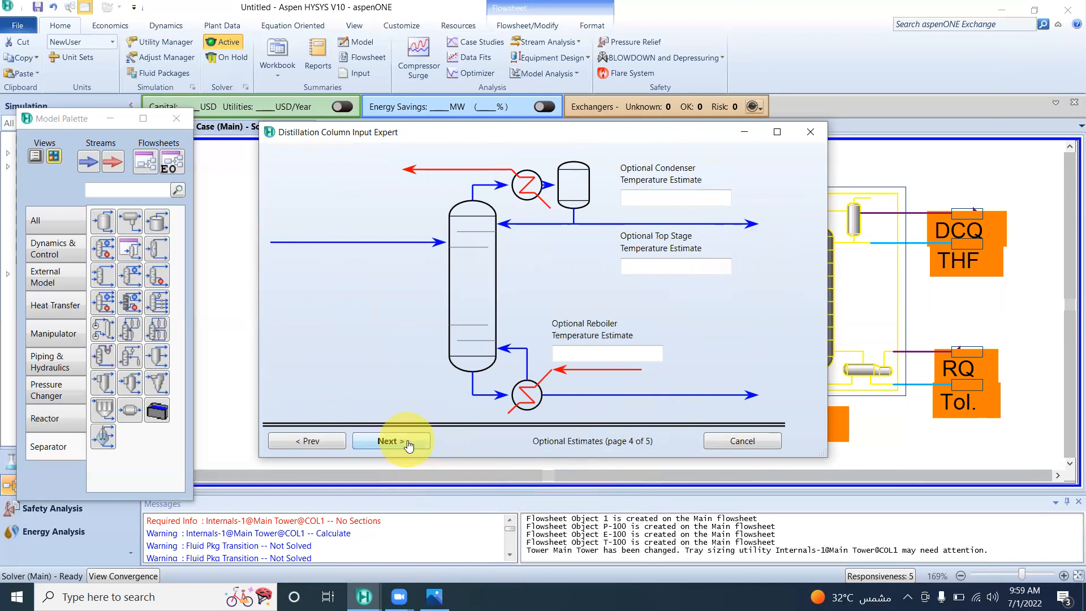
click(408, 440)
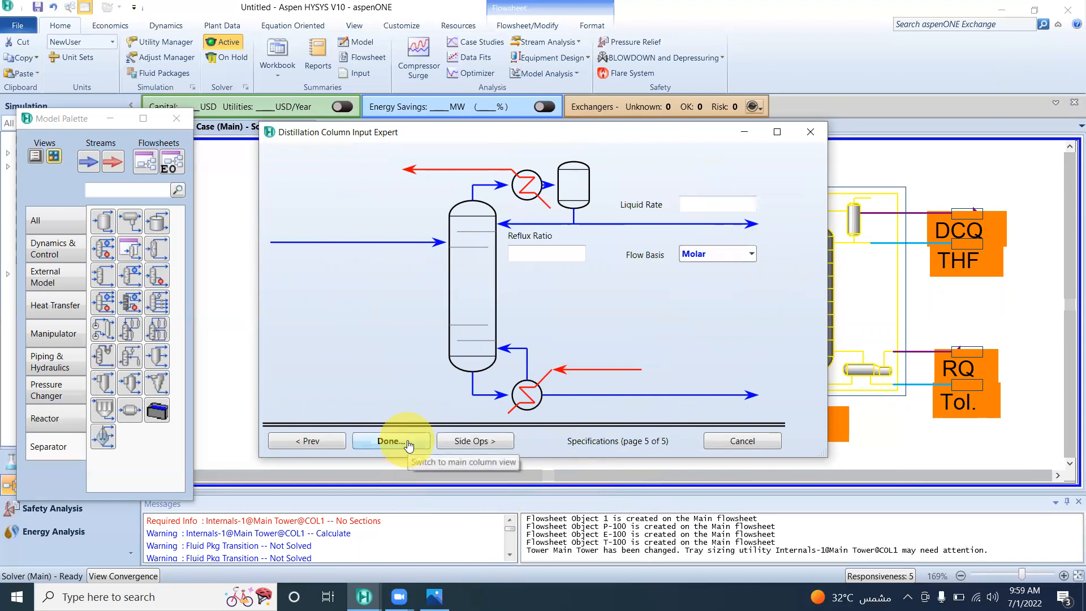
click(408, 440)
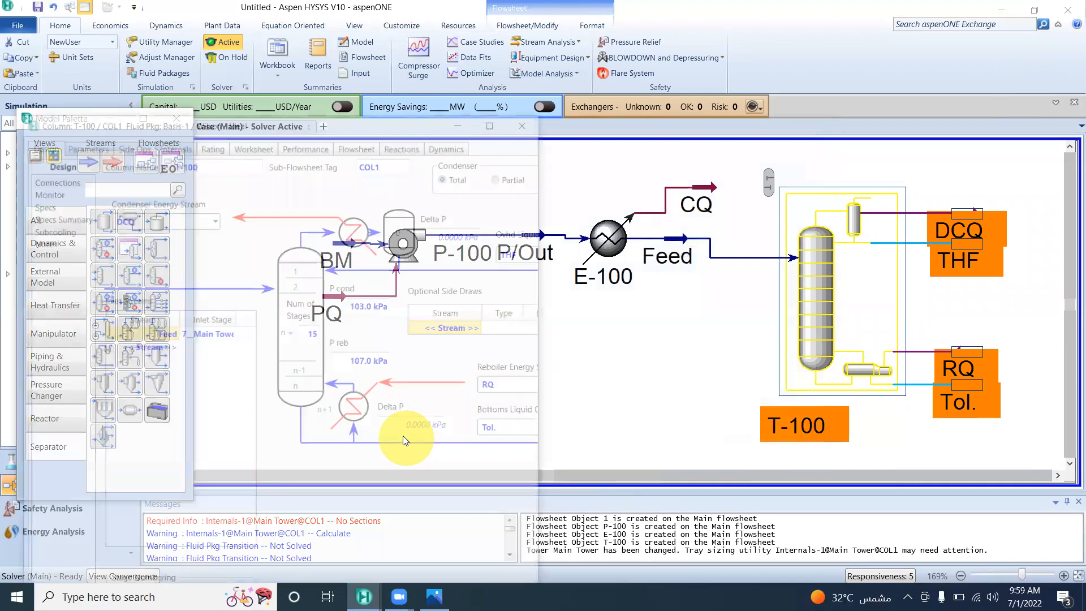
click(491, 117)
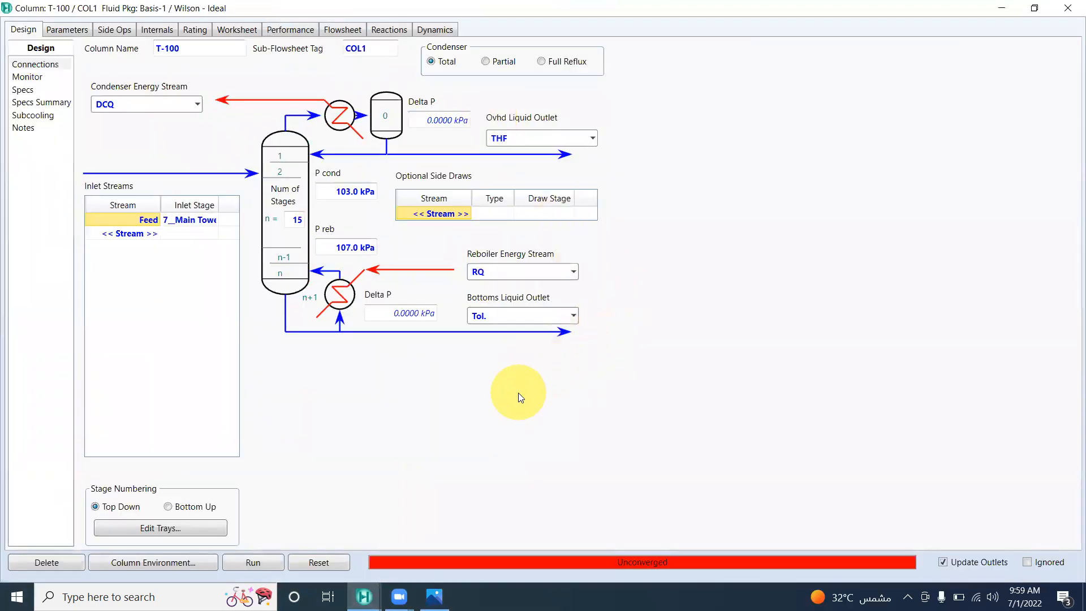
Try to run the column without specification values, and dismiss the warning and the empty reflux ratio and distillate rate specification windows
click(267, 564)
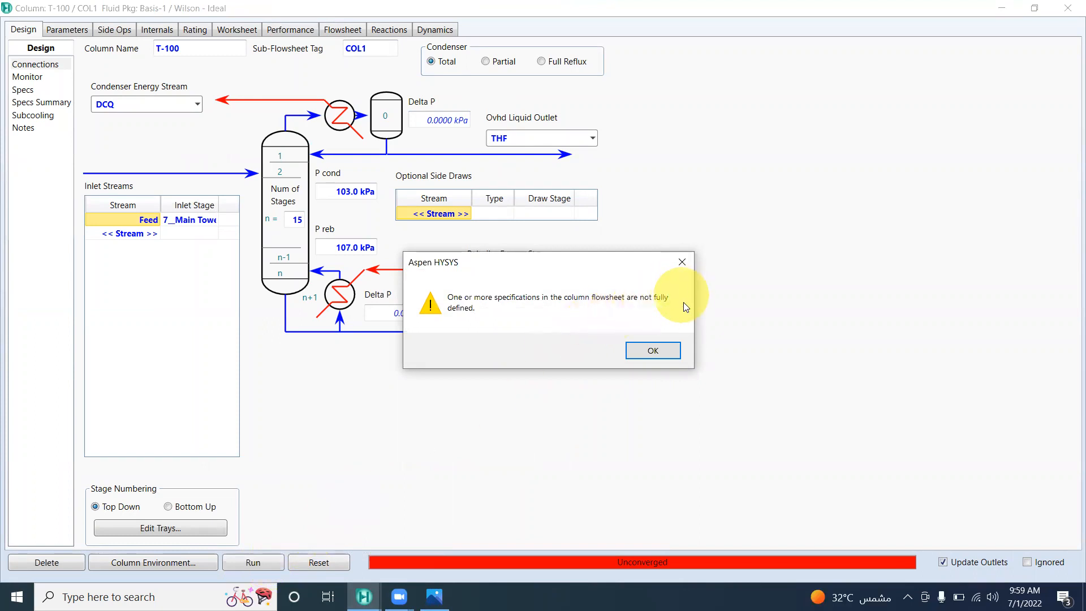
click(683, 262)
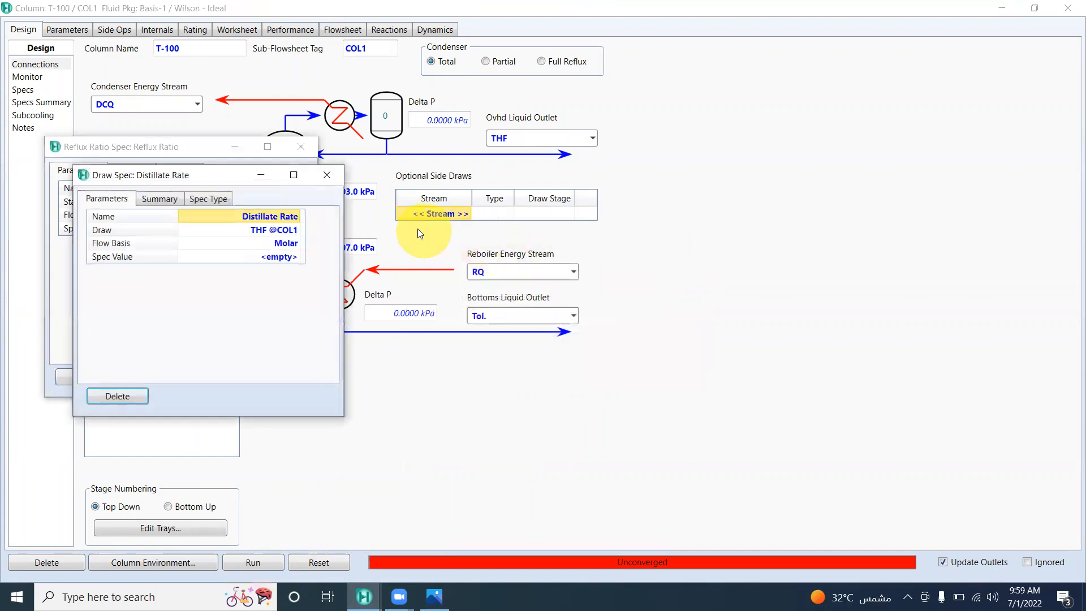
click(330, 174)
click(305, 150)
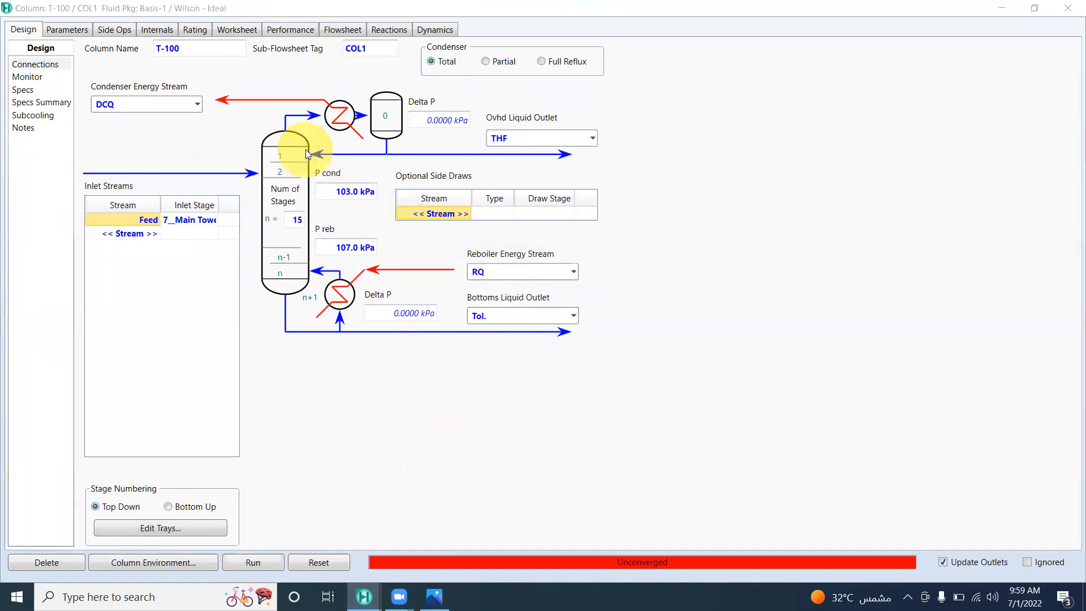
Deactivate the Reflux Ratio and Distillate Rate specifications in the column monitor
click(22, 92)
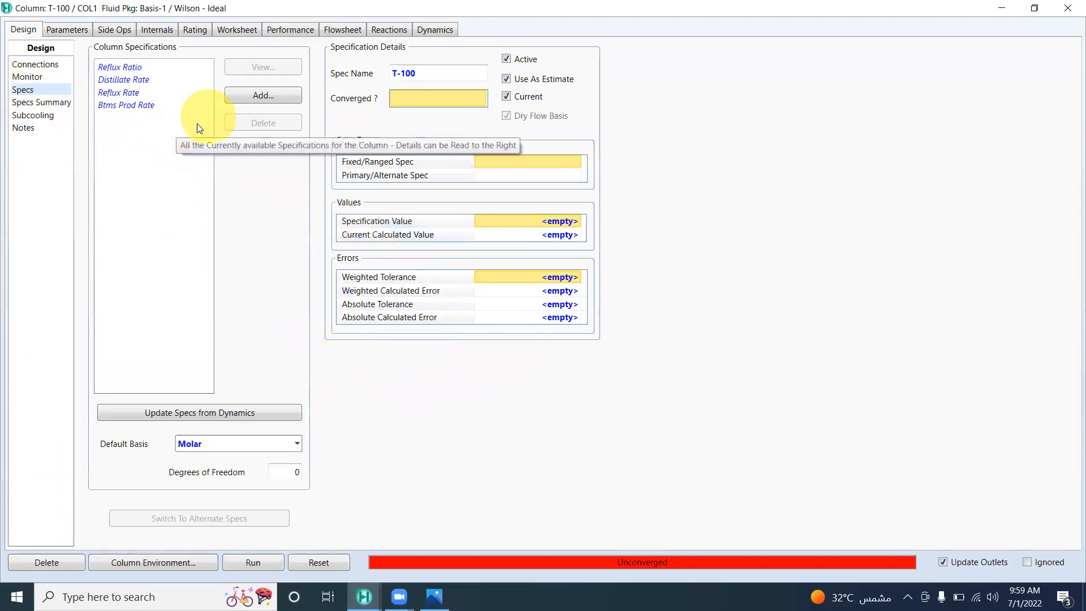
click(39, 76)
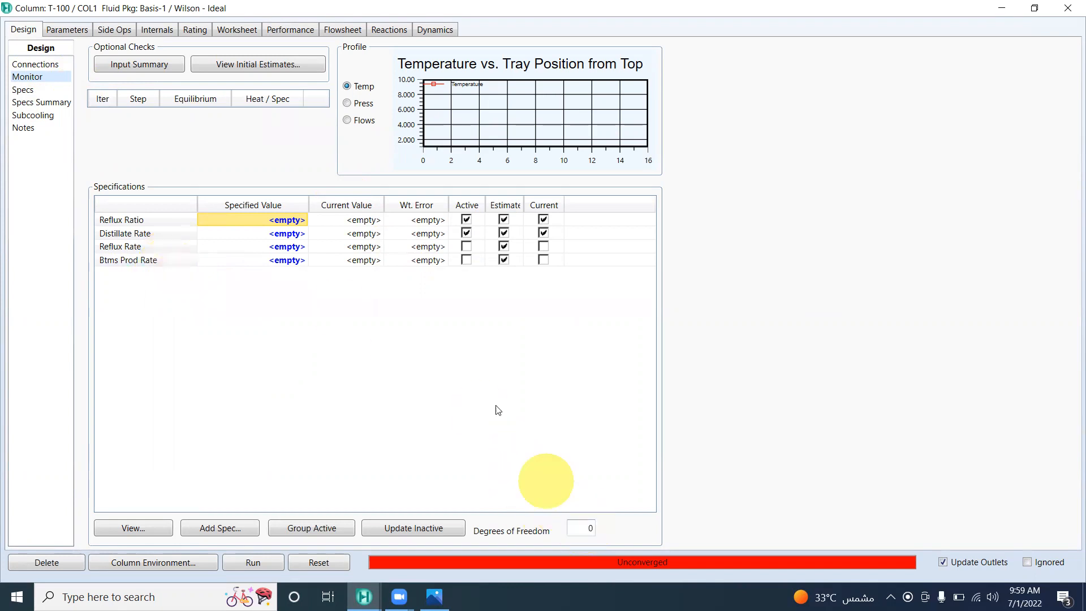
click(466, 220)
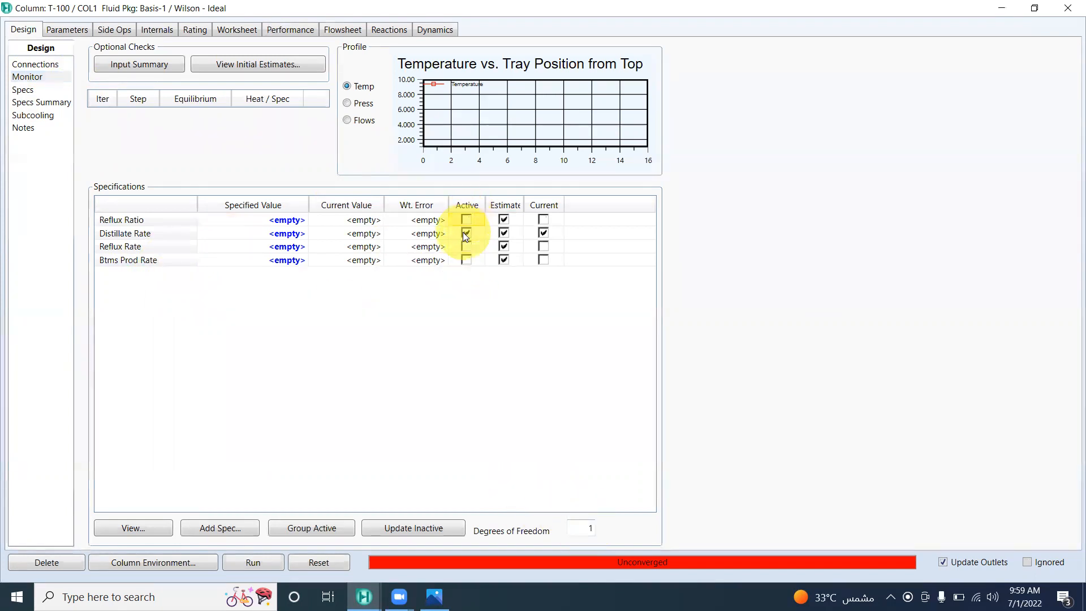
click(463, 233)
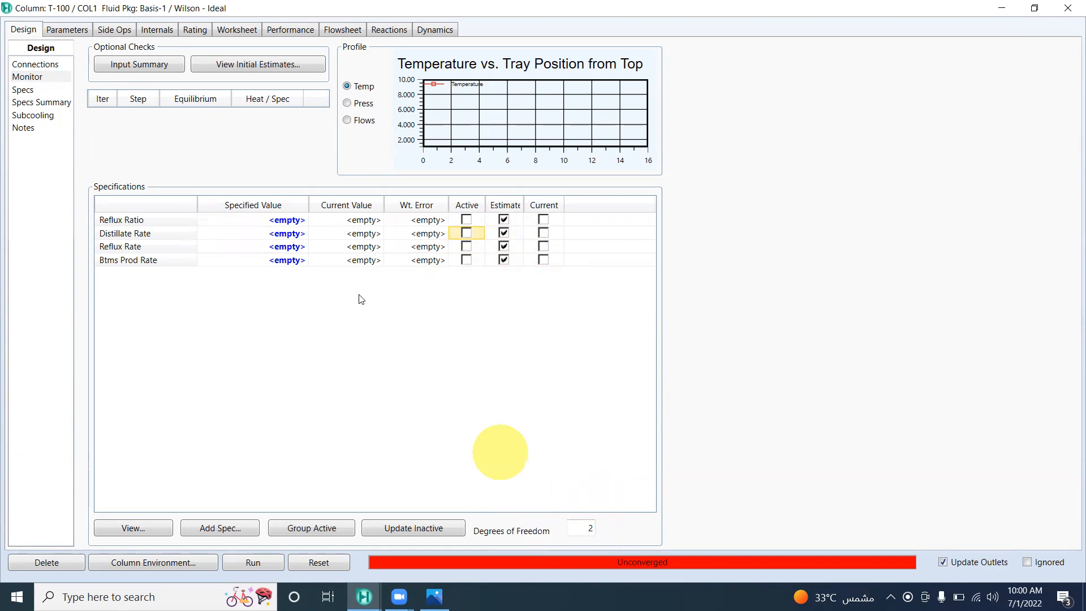
Check the required purities in the exercise image, and add a Column Component Fraction specification named THF Purity
click(434, 596)
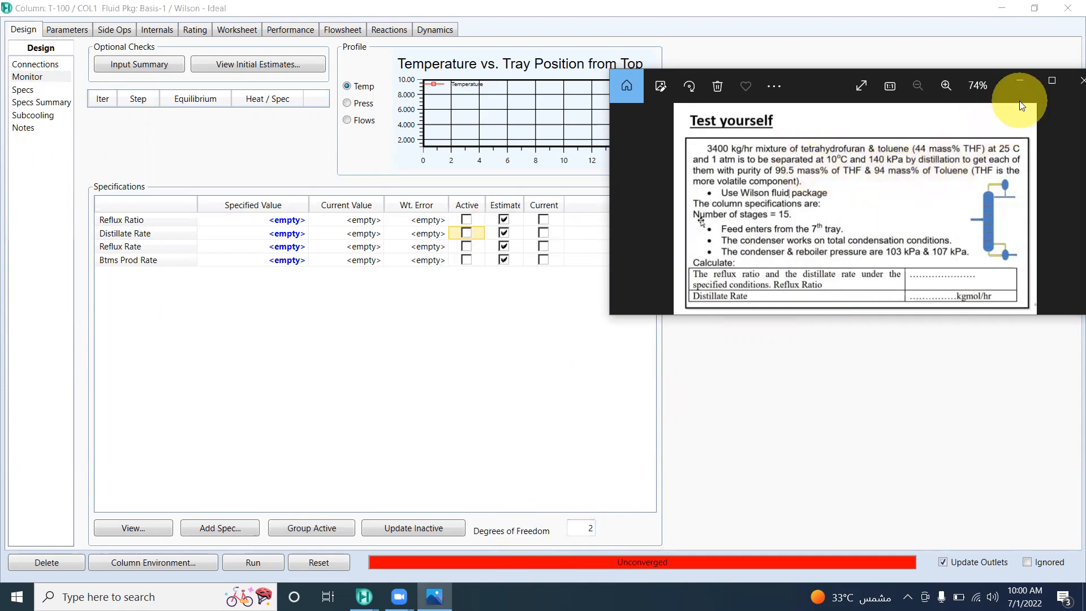
click(1022, 82)
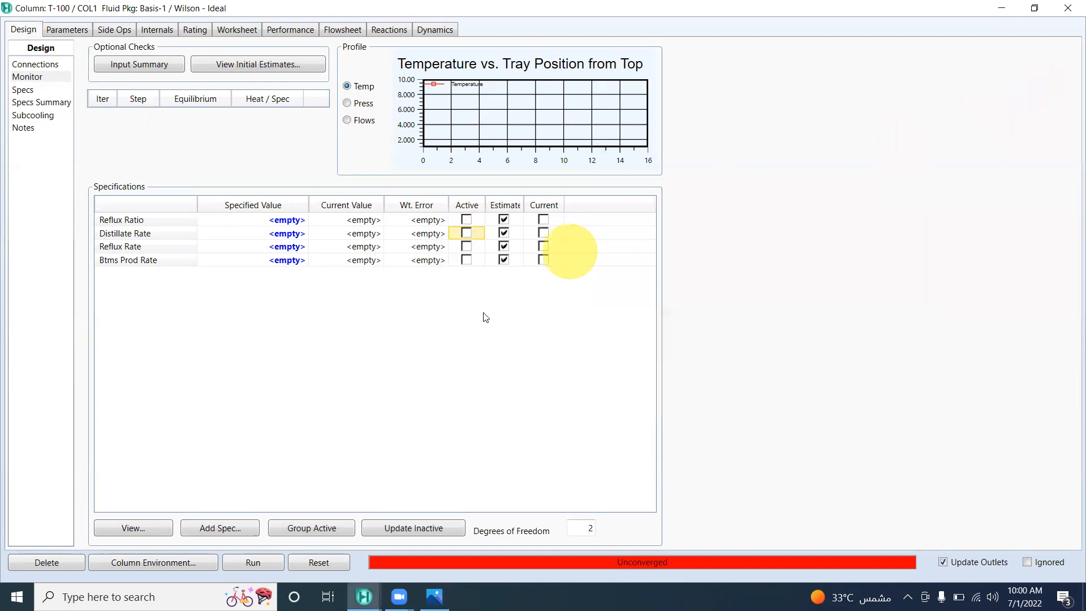
click(236, 532)
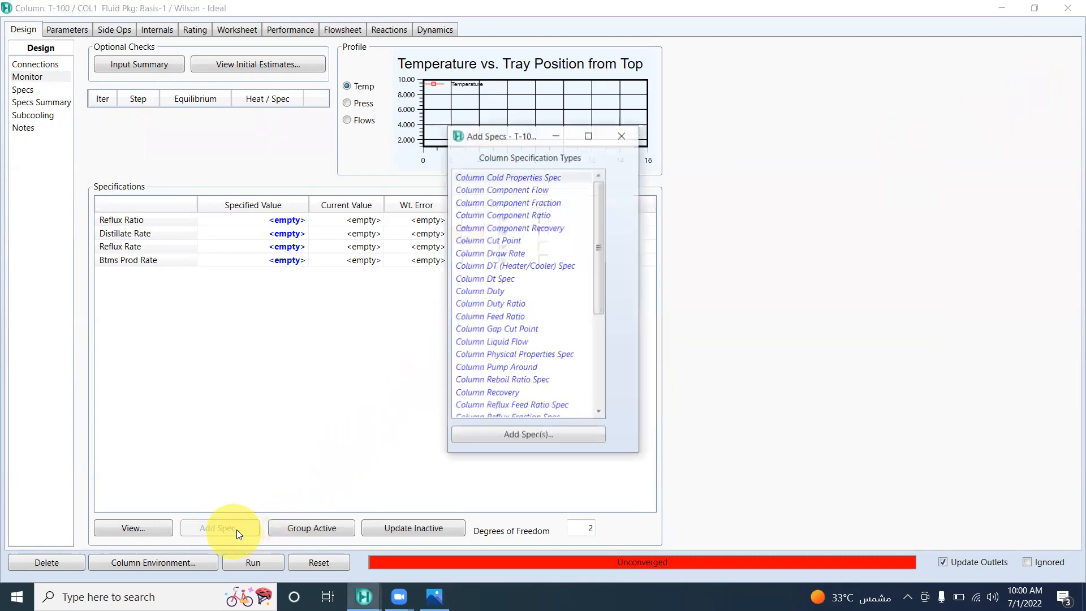
click(554, 204)
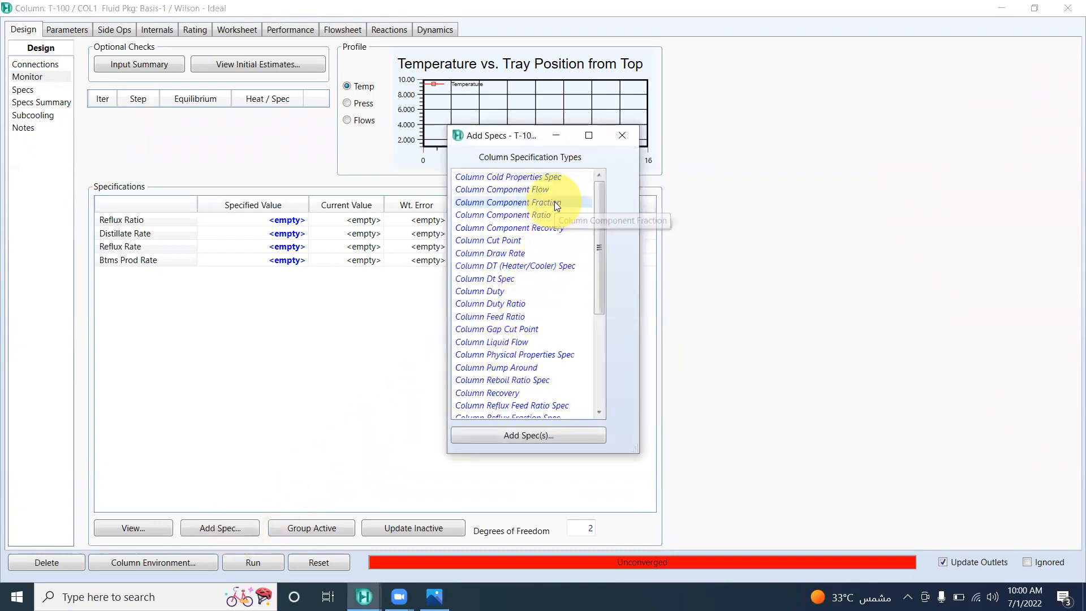
click(529, 435)
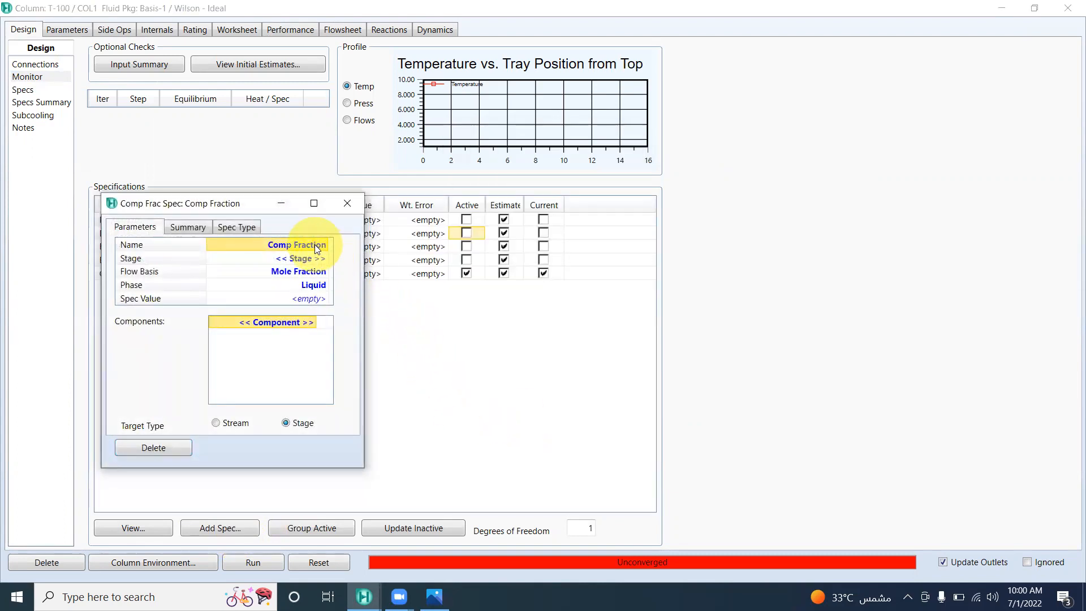
key(BackSpace)
text(THF Purity)
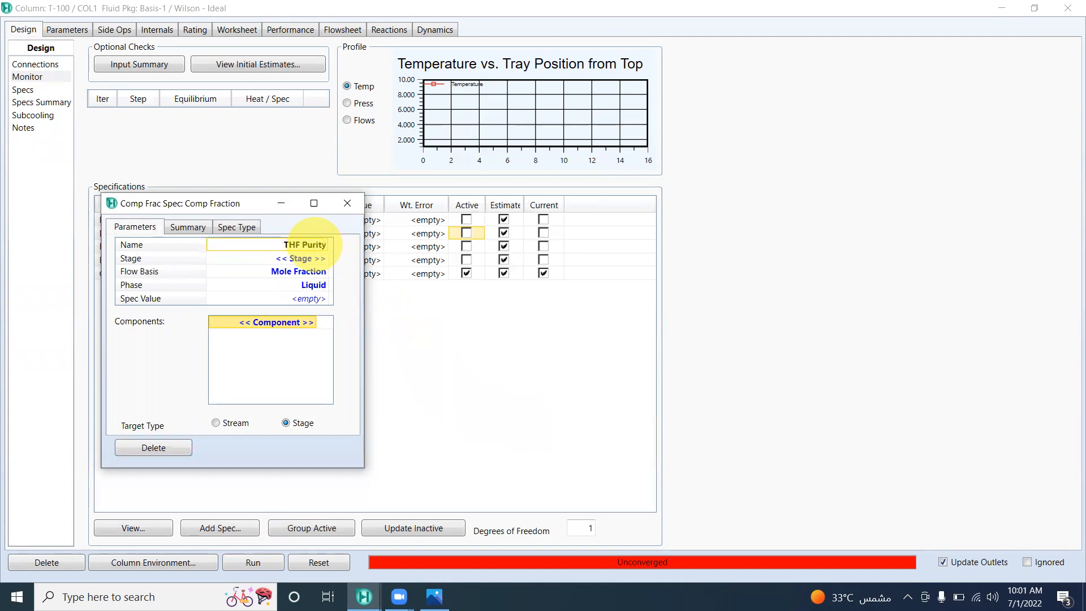
Set the THF Purity specification to stage 1__Main Tower, Mass Fraction basis and Vapour phase
click(326, 258)
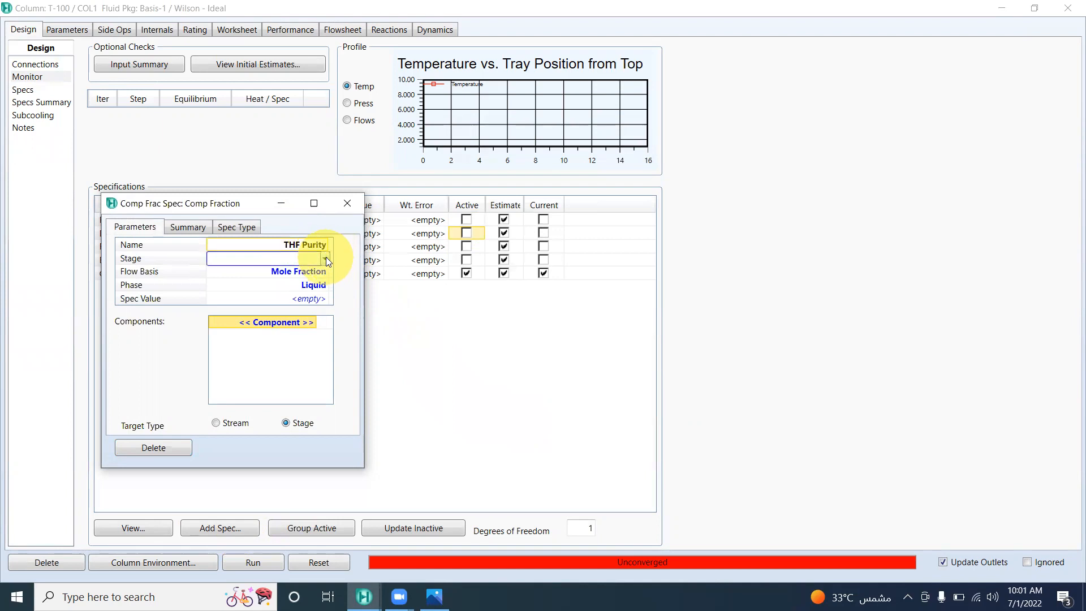
click(325, 258)
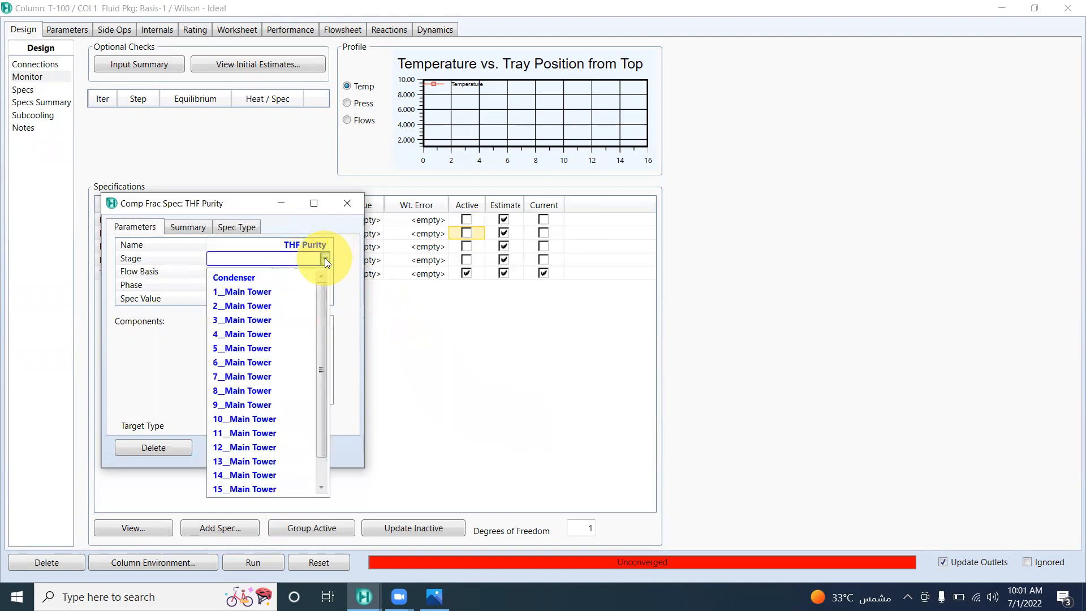
click(288, 291)
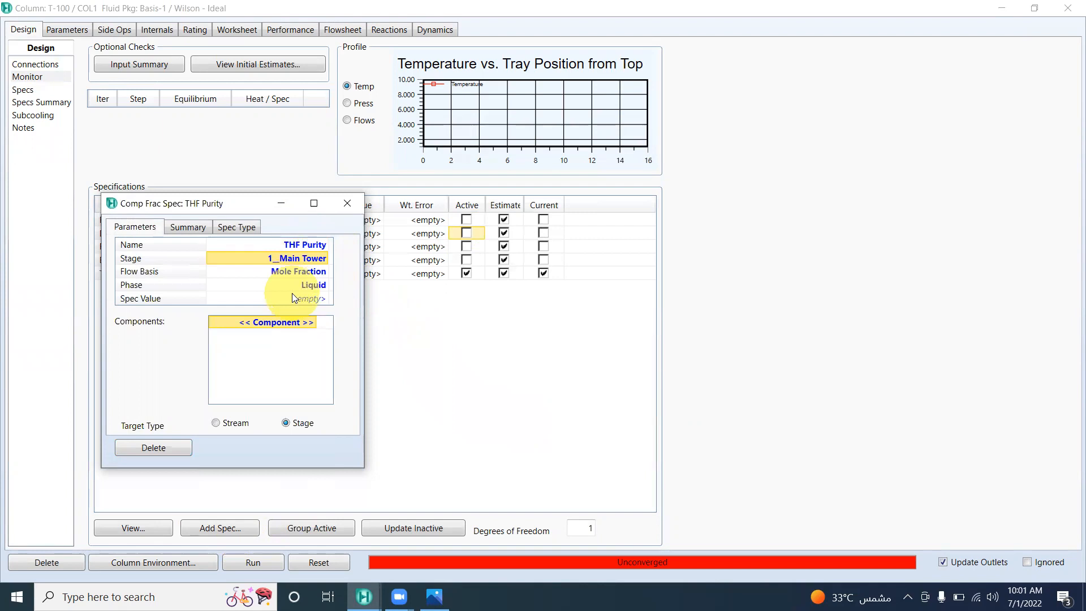
click(294, 288)
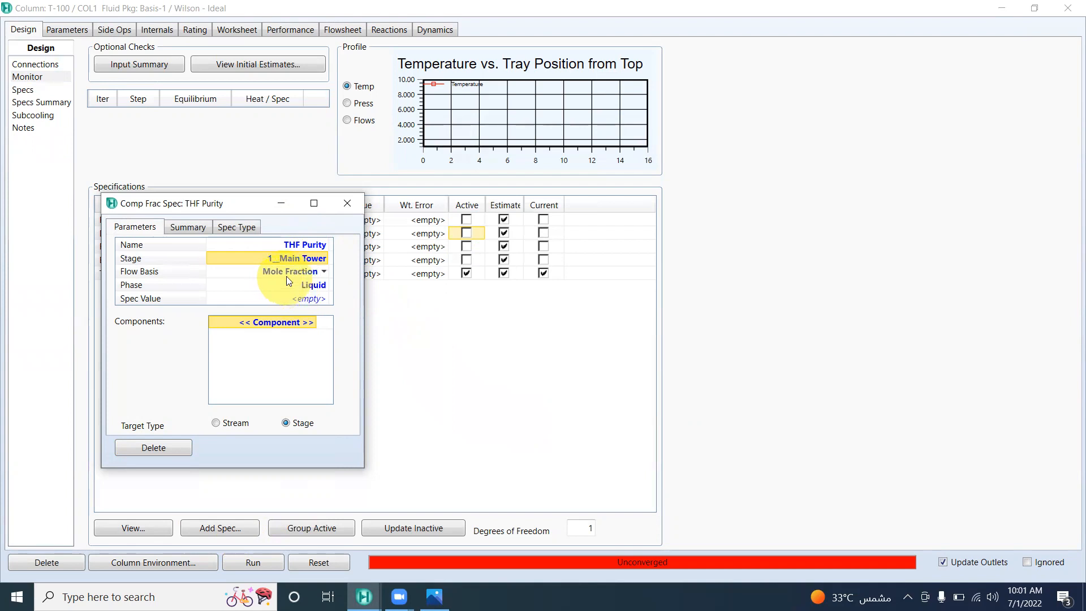
click(325, 263)
click(324, 267)
click(323, 270)
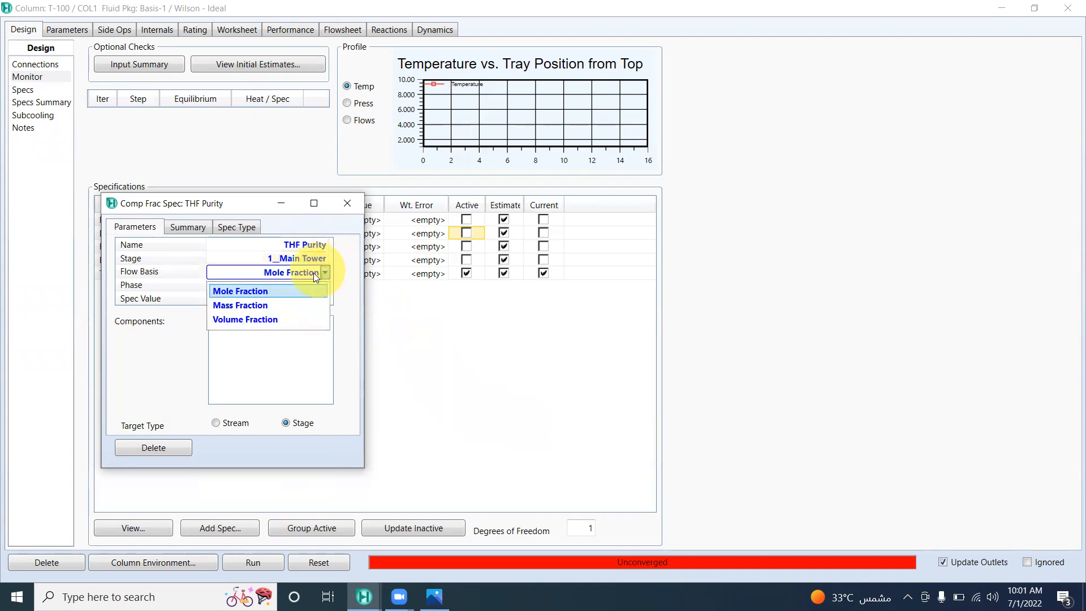
click(280, 304)
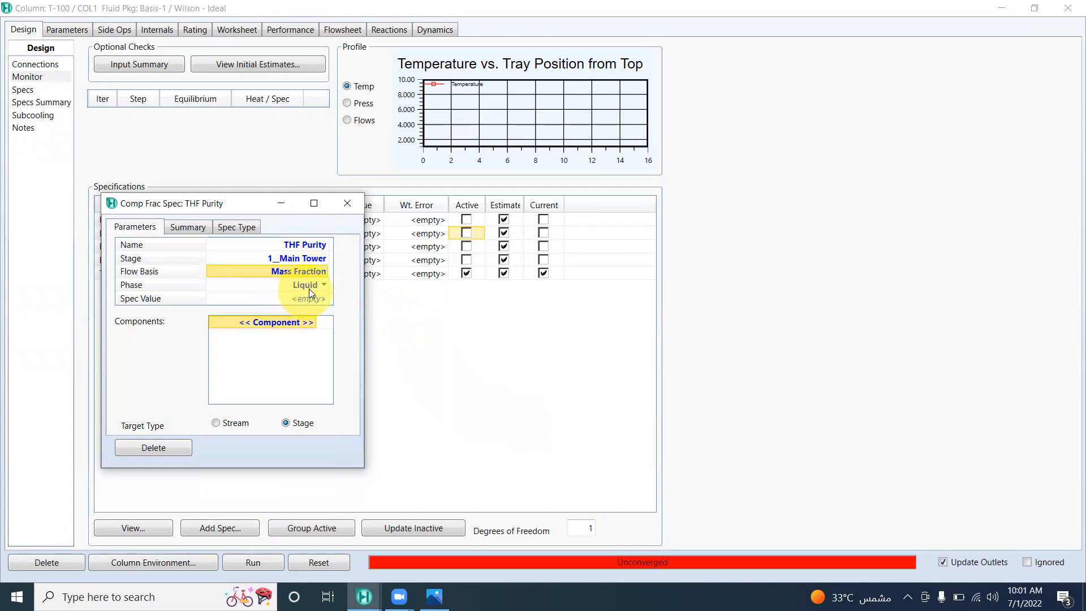
click(323, 286)
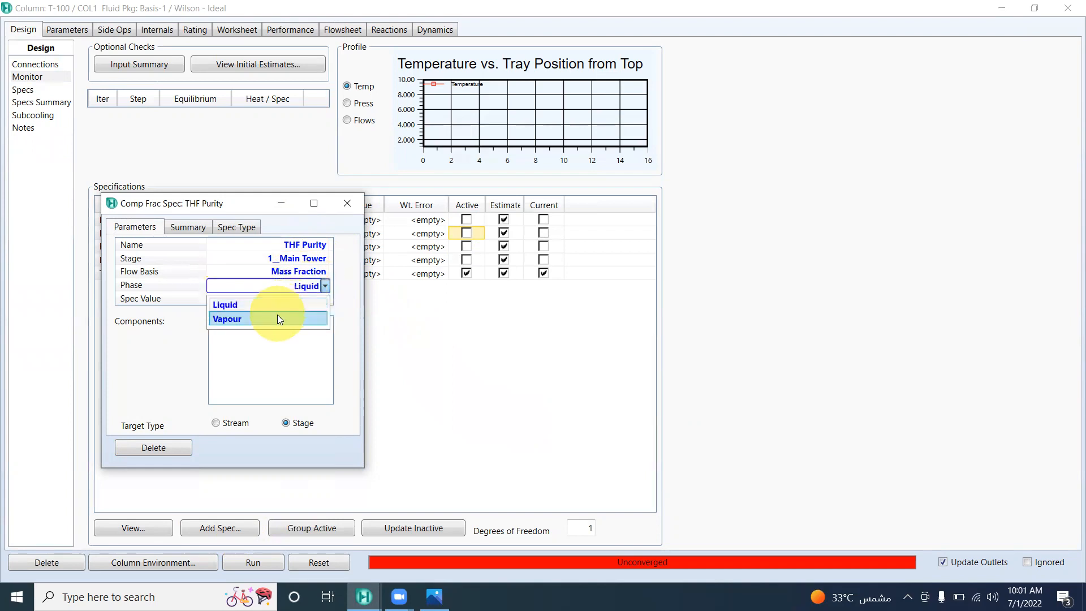
click(277, 315)
Set the THF Purity specification value to 0.995 for the component TetraHyFuran, and close the specification
click(289, 299)
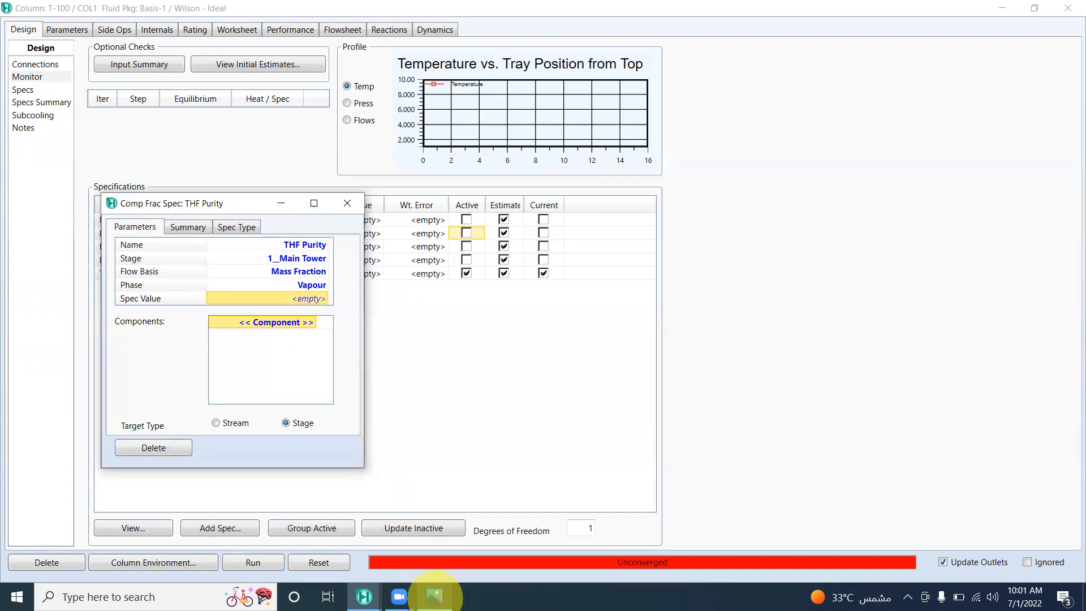
click(434, 597)
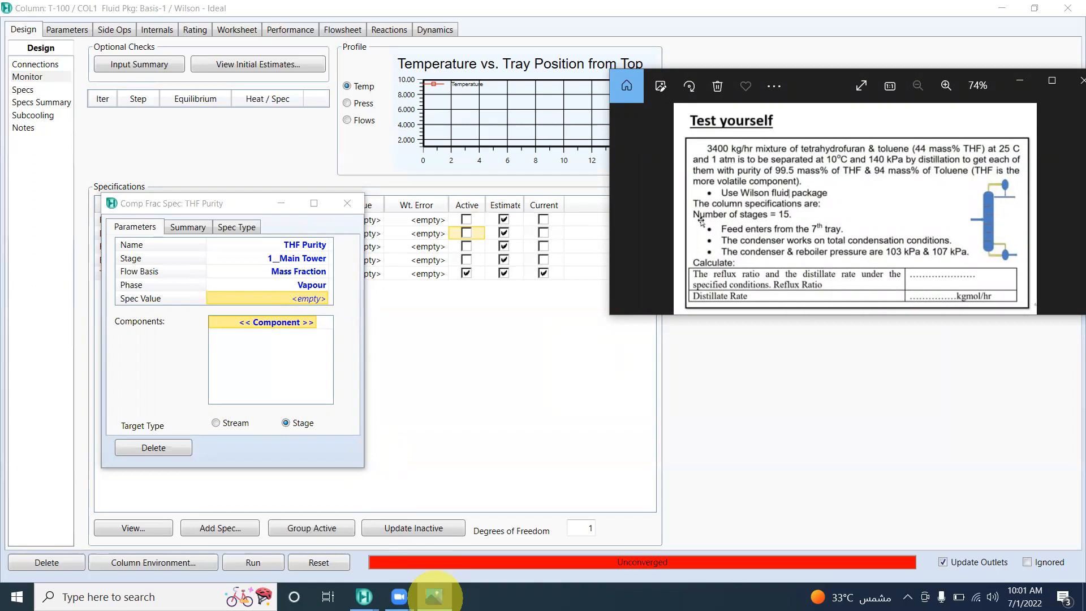
click(282, 301)
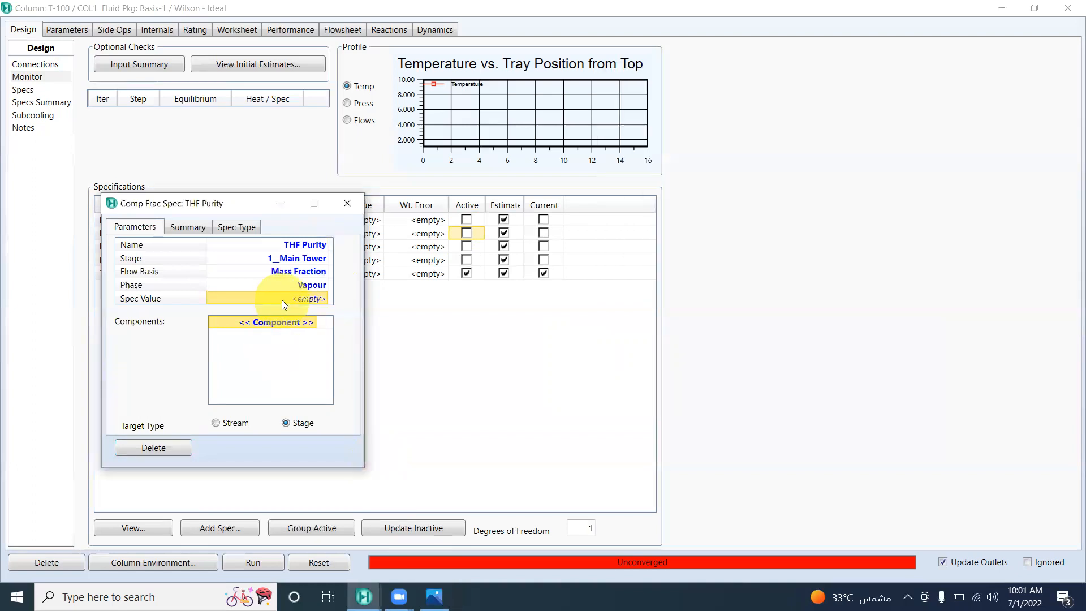
text(0.995)
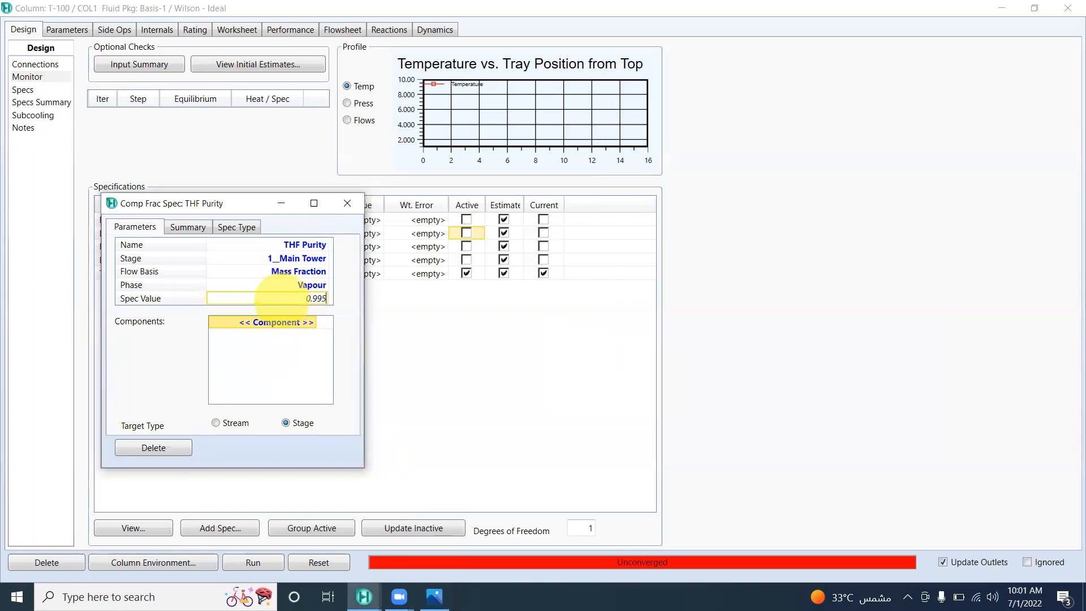
click(310, 324)
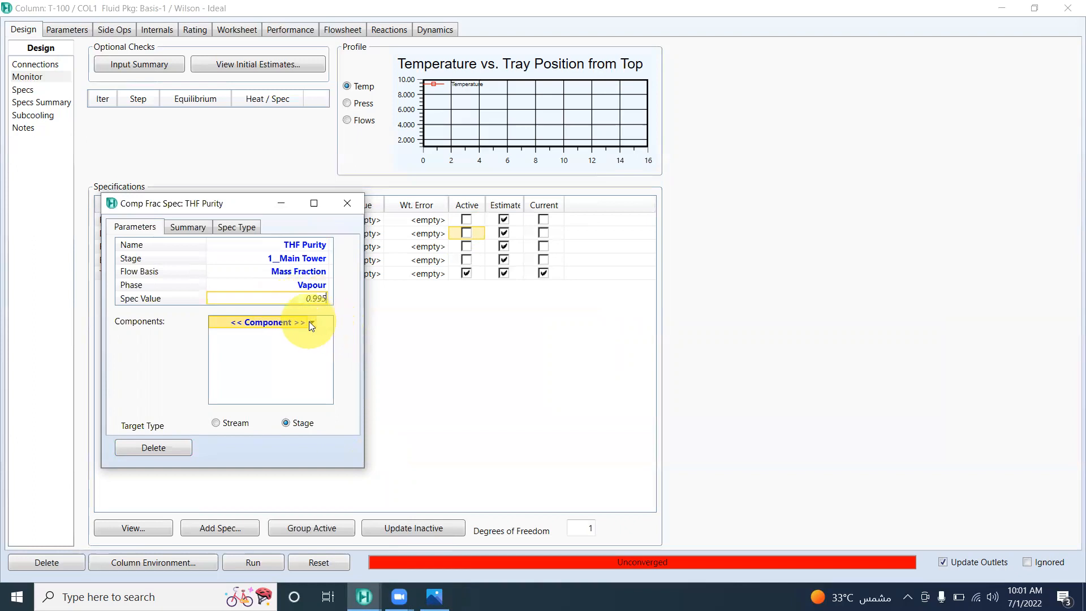
click(312, 321)
click(273, 353)
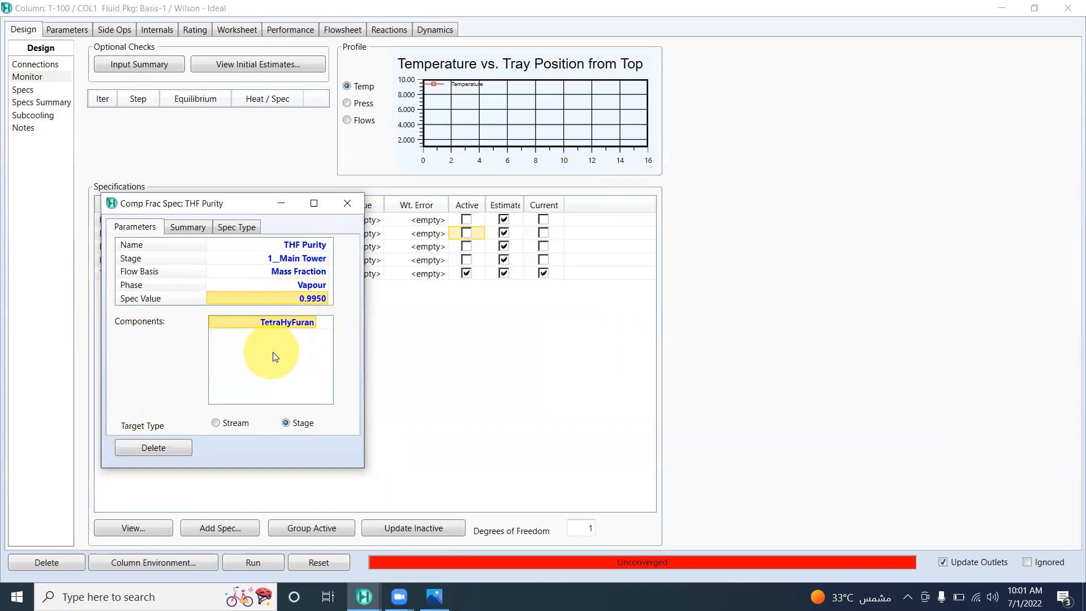
click(348, 203)
Check the exercise image again, and add a second Column Component Fraction specification named Toluene Purity
key(alt+Tab)
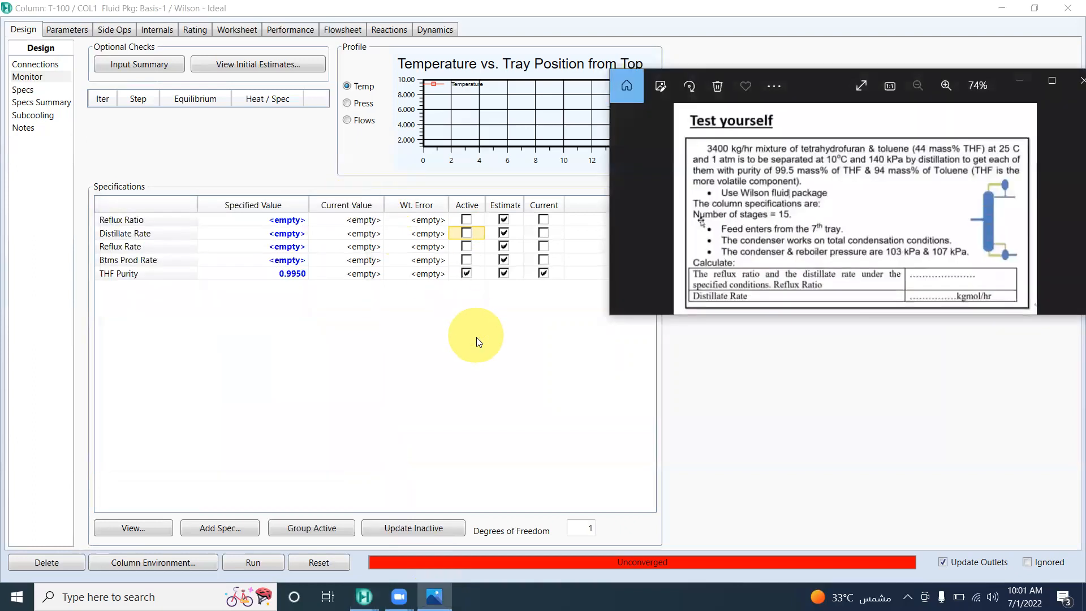
key(alt+Tab)
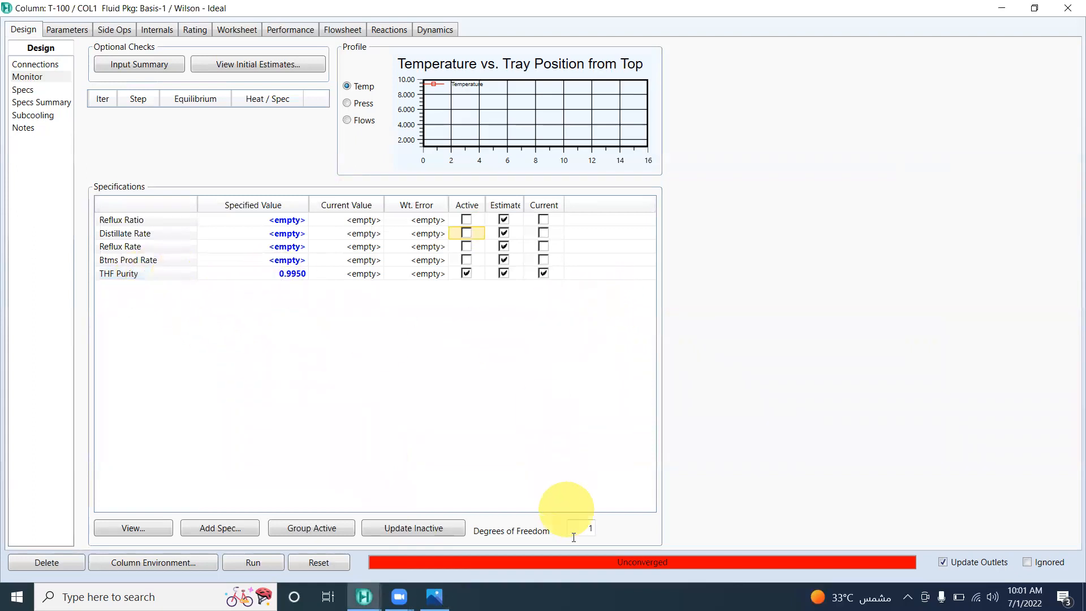
click(218, 528)
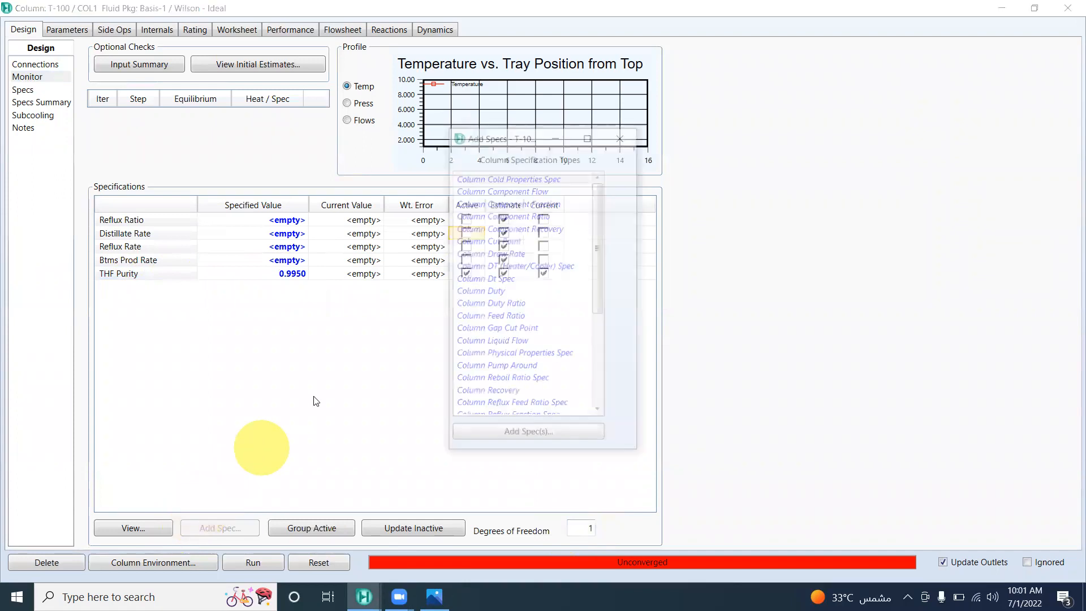
click(551, 203)
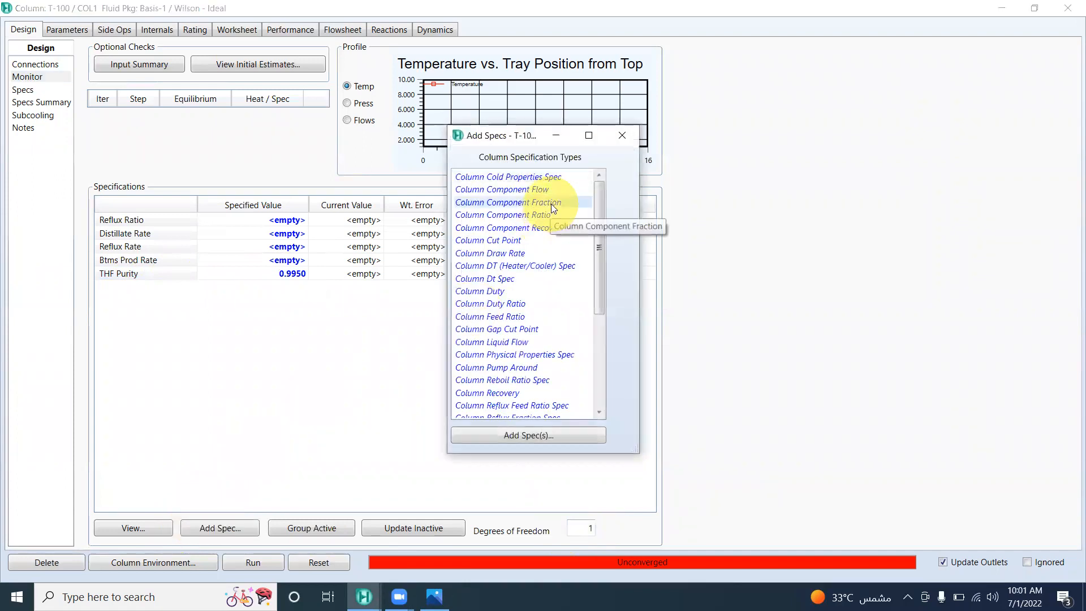
click(517, 435)
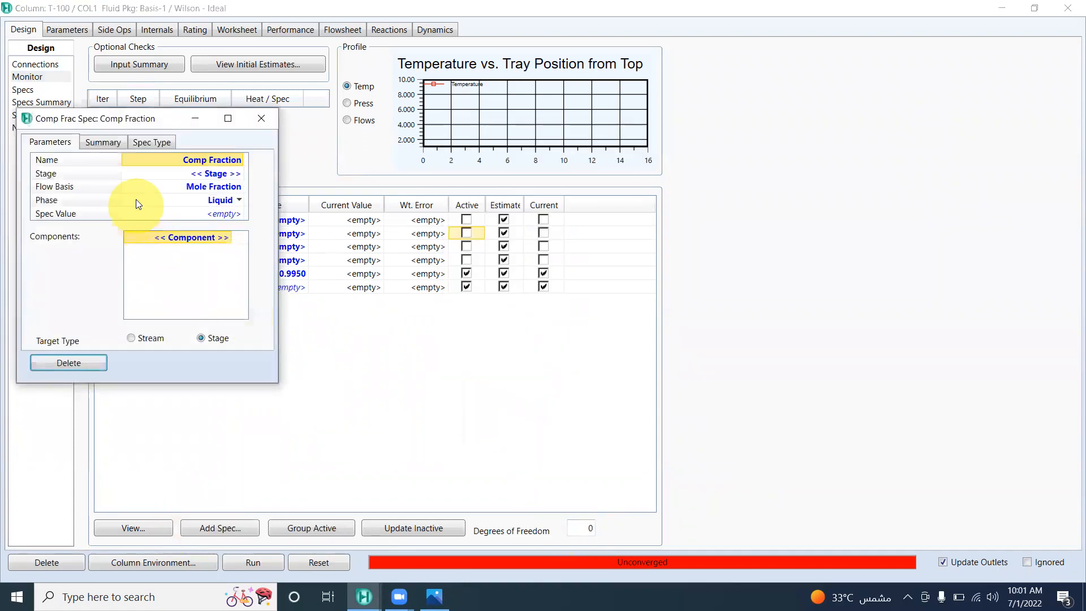
click(236, 162)
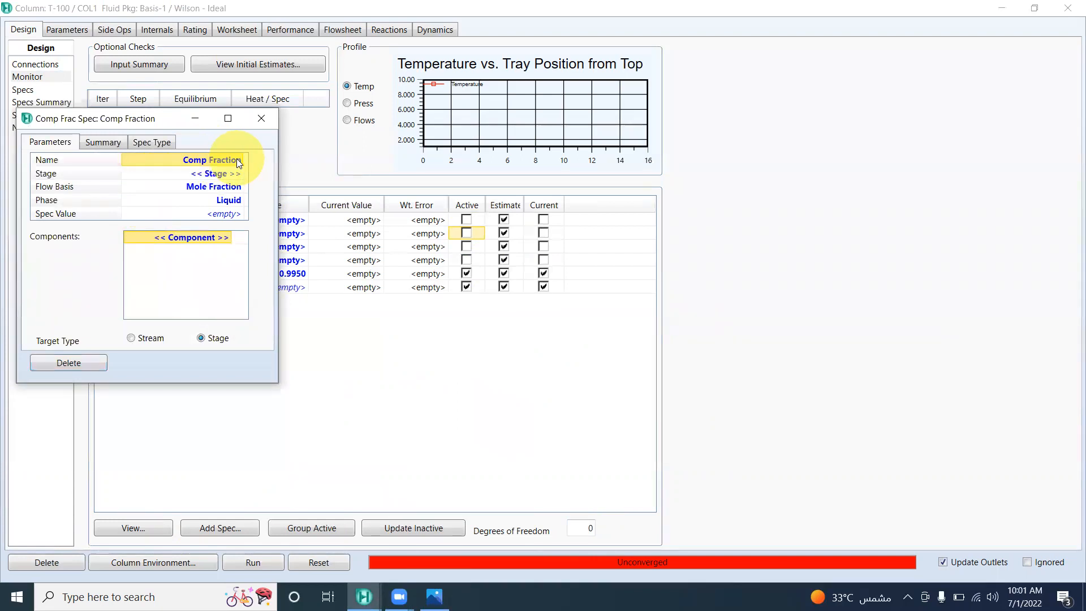
text(Tolun)
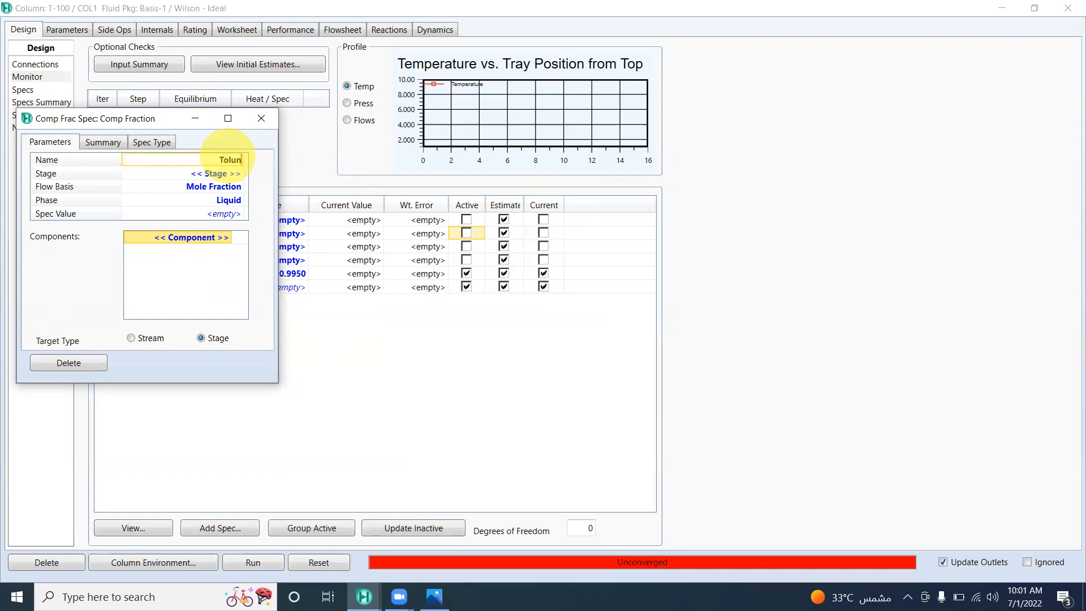
key(BackSpace)
text(ene Purity)
Set the Toluene Purity specification to stage 15__Main Tower and the Mass Fraction flow basis
click(235, 173)
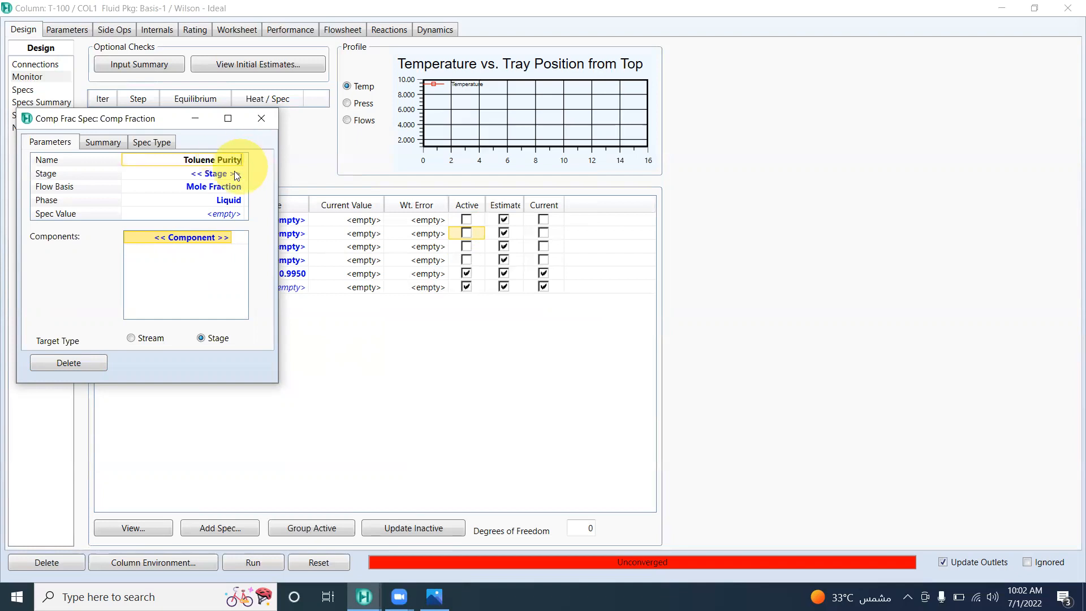
click(240, 176)
click(238, 173)
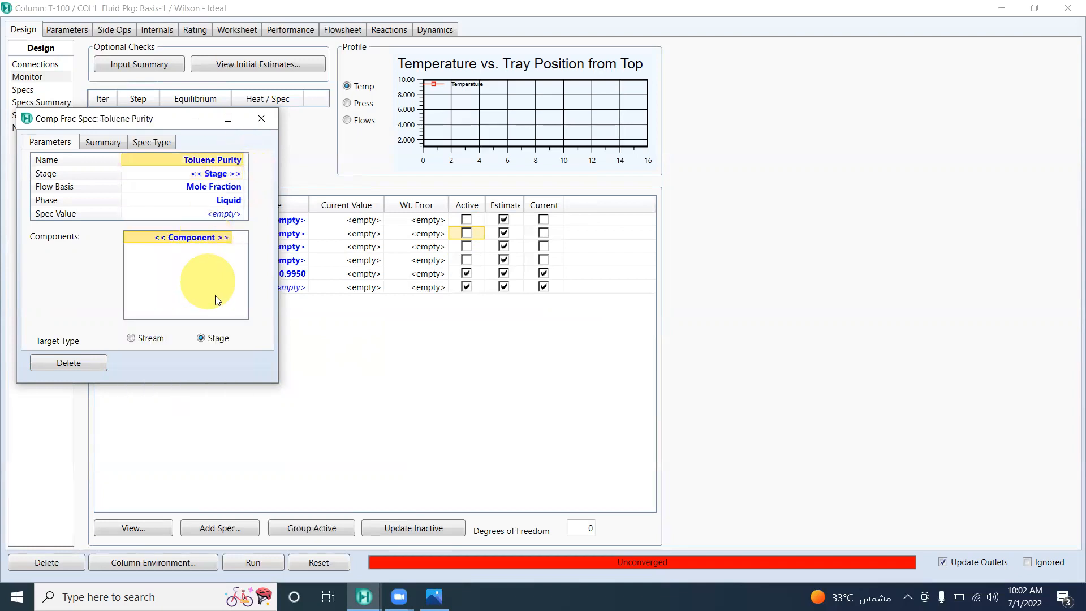
click(240, 175)
scroll(236, 285, down, 2)
click(201, 375)
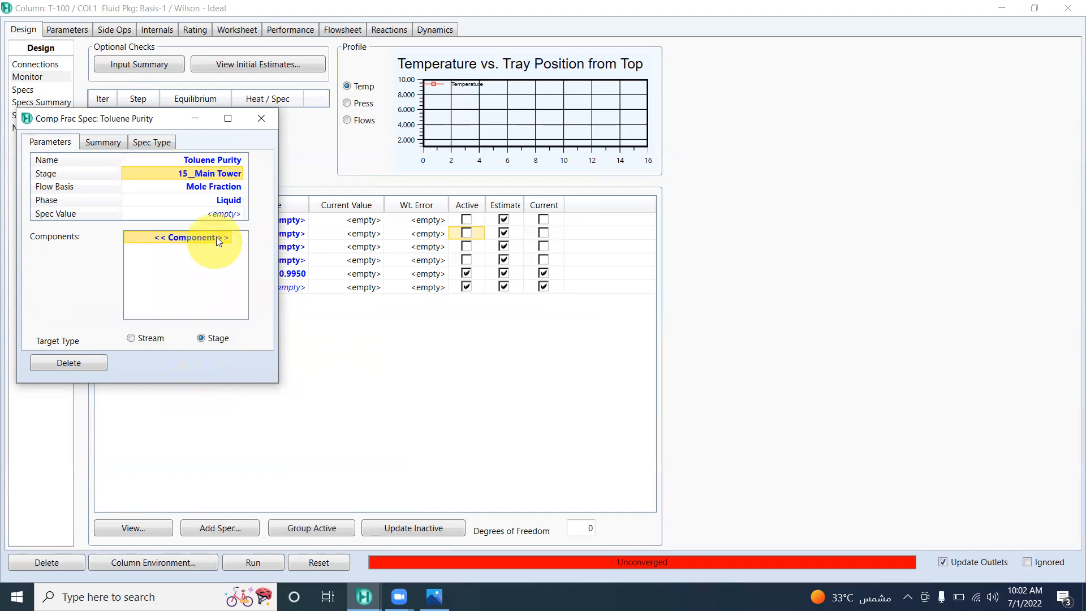
click(237, 188)
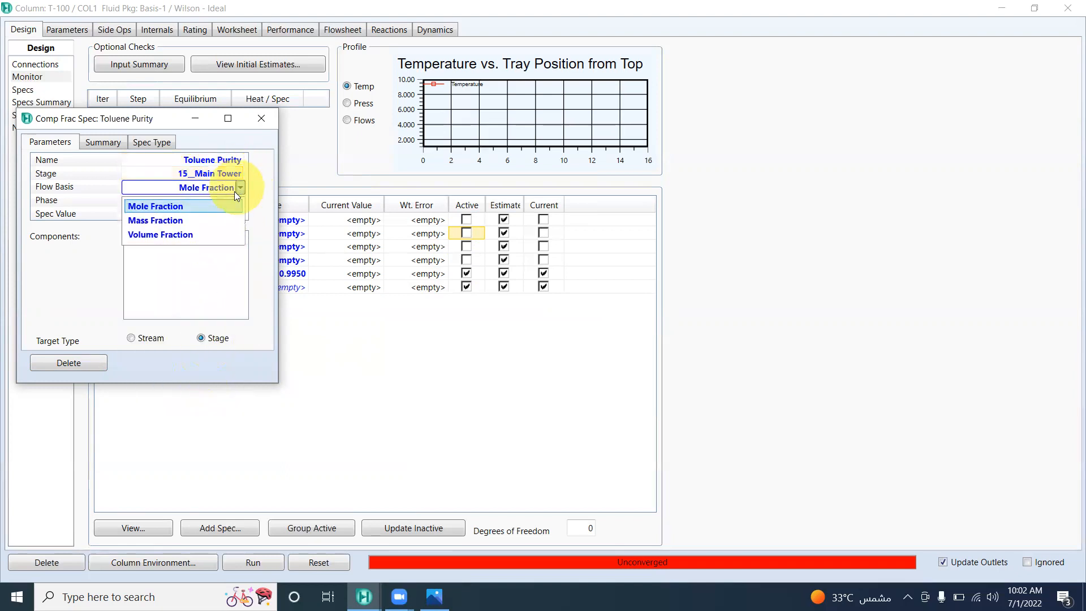
click(207, 220)
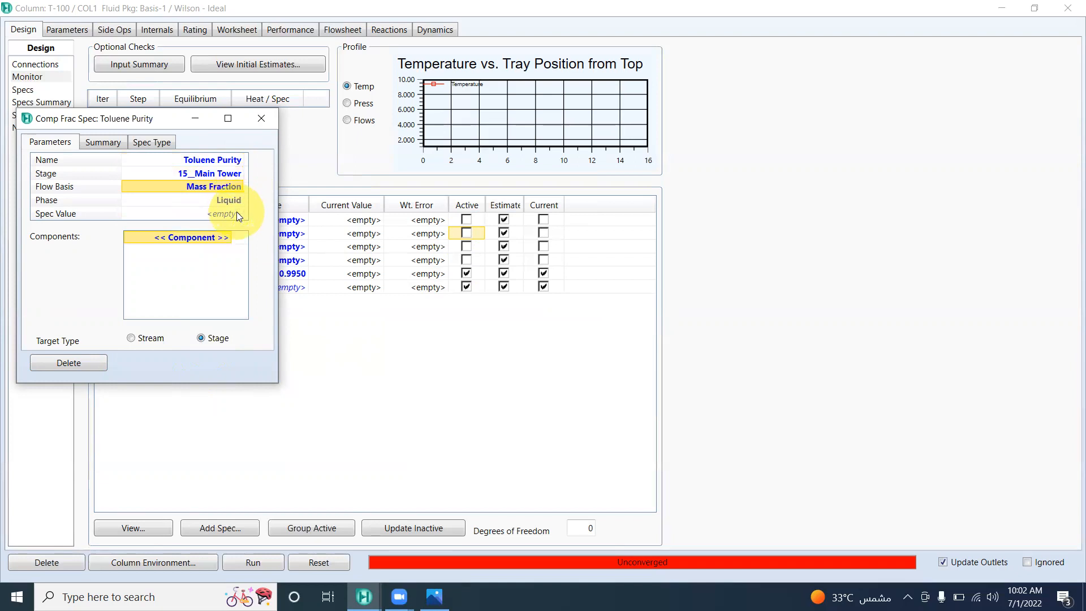
Check the exercise image, and set the Toluene Purity specification value to 0.94 for the component Toluene
click(237, 215)
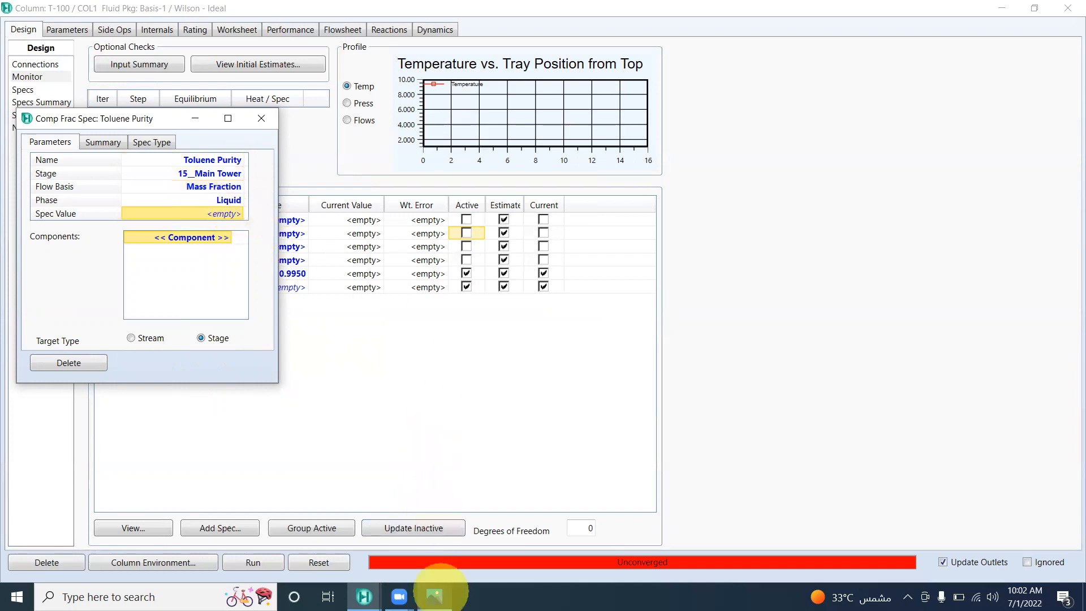
click(434, 595)
click(434, 595)
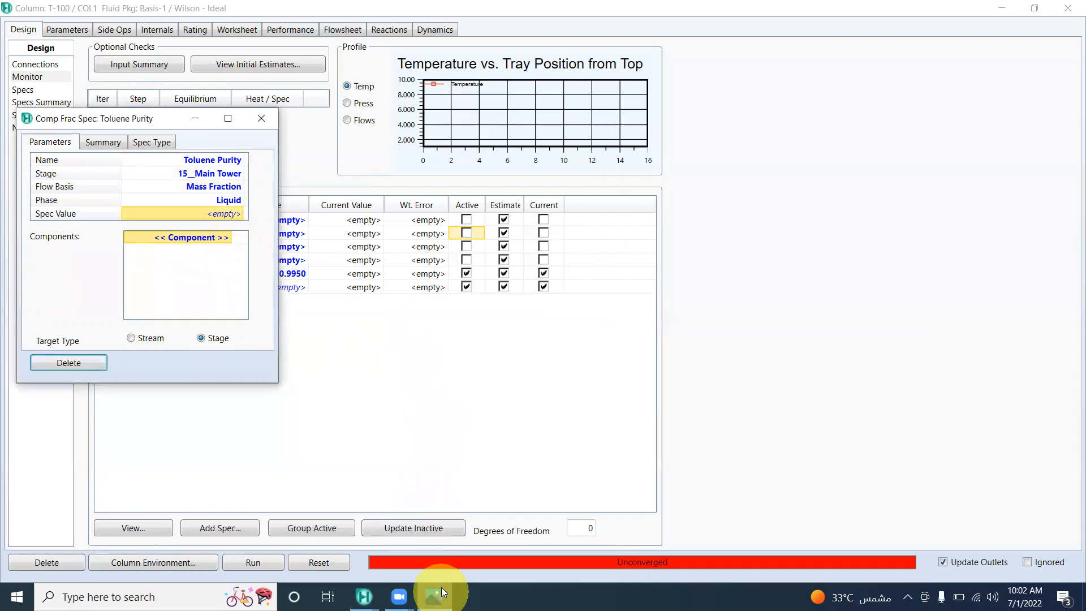
text(094)
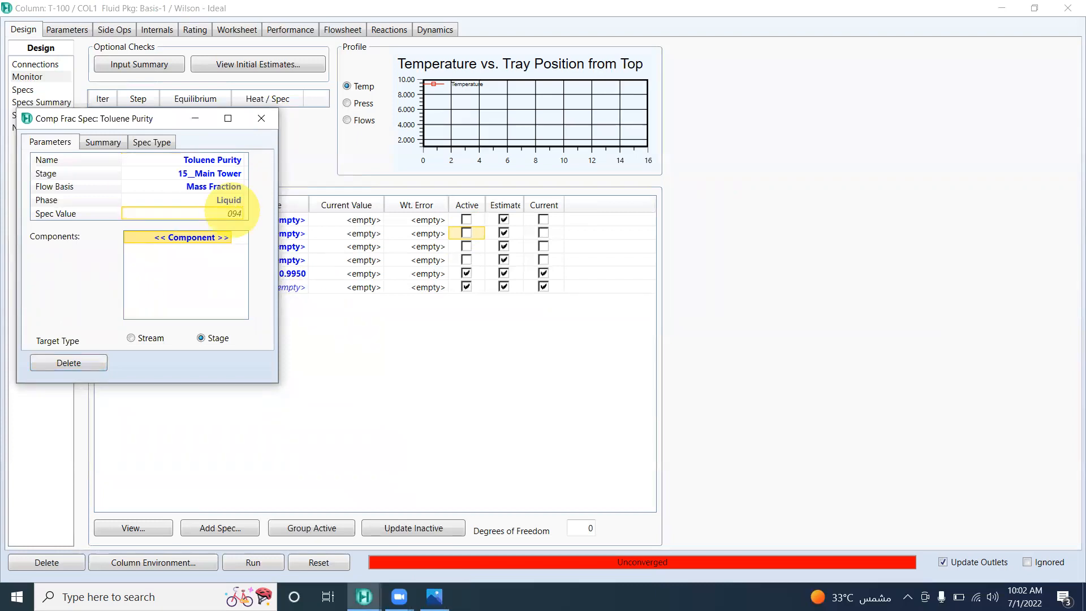
key(BackSpace)
key(BackSpace)
text(.94)
key(Return)
click(226, 237)
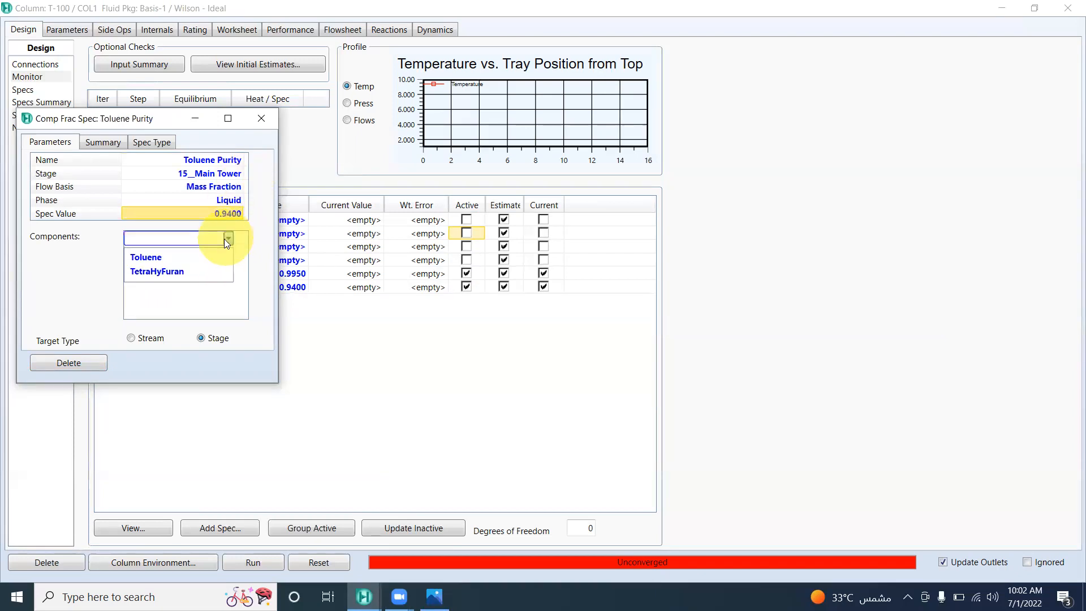
click(190, 253)
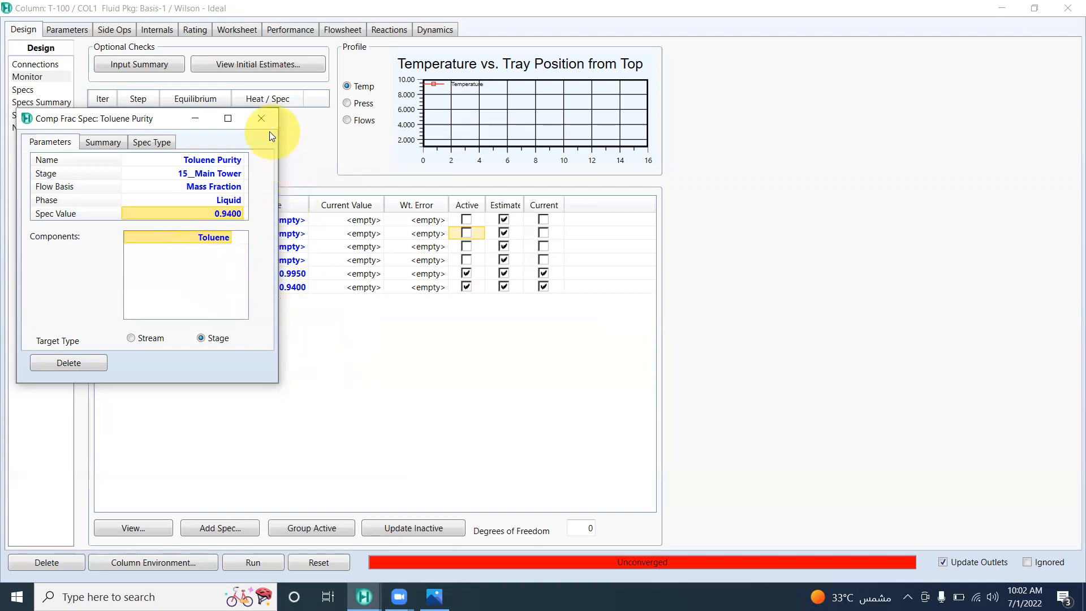
Close the Toluene Purity specification and the column T-100 window to return to the main flowsheet
click(261, 119)
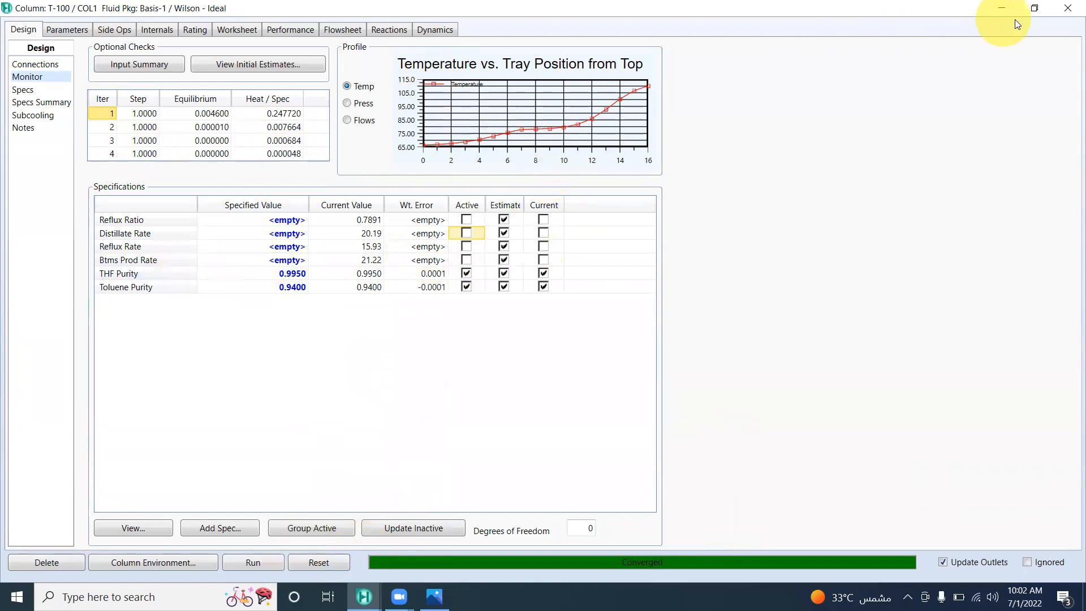
click(1034, 8)
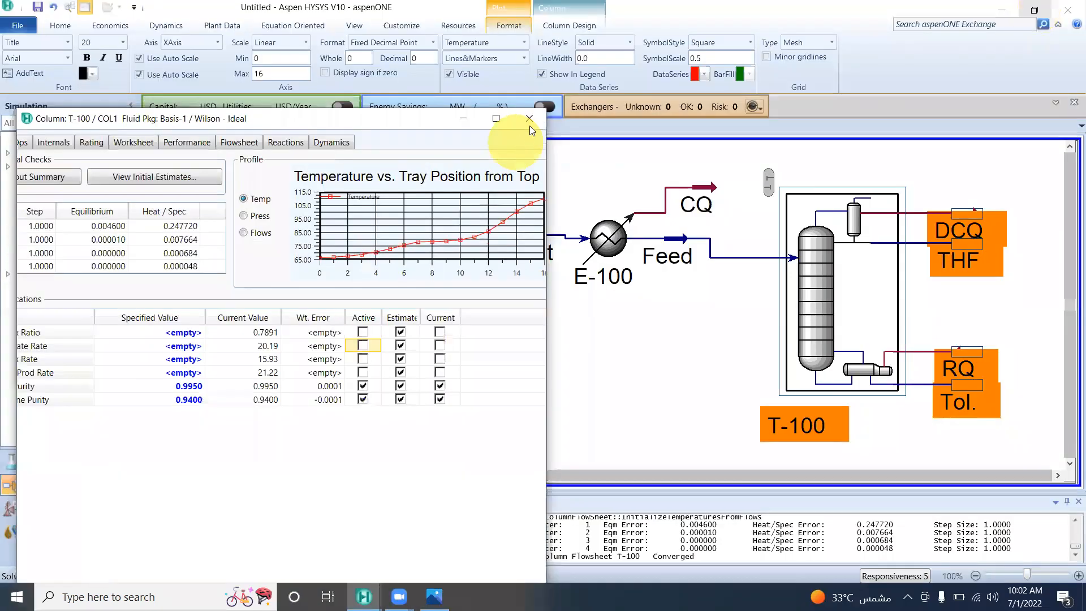
click(528, 116)
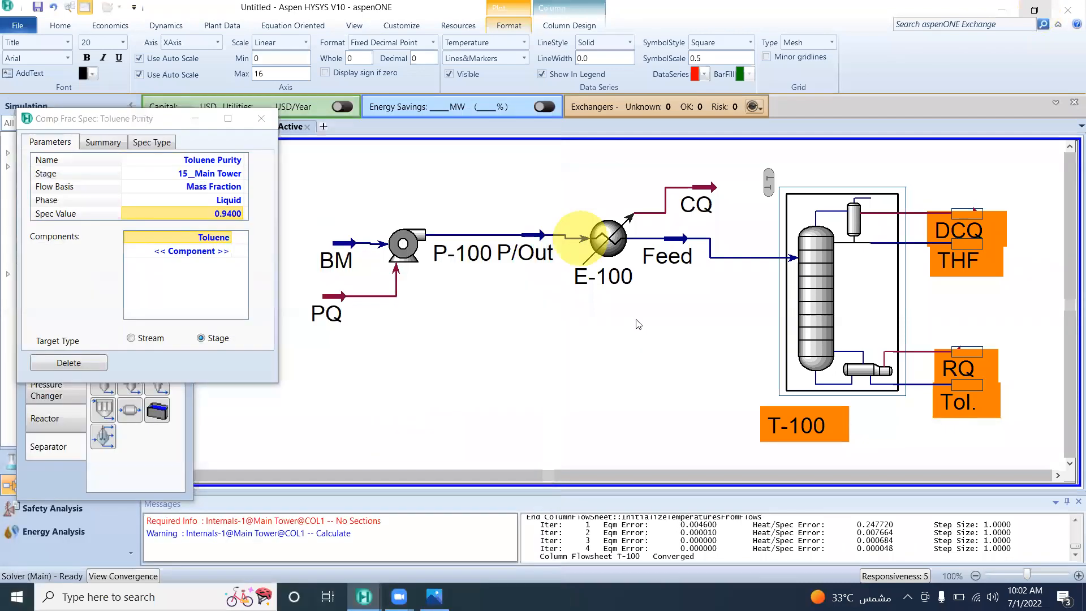
click(261, 118)
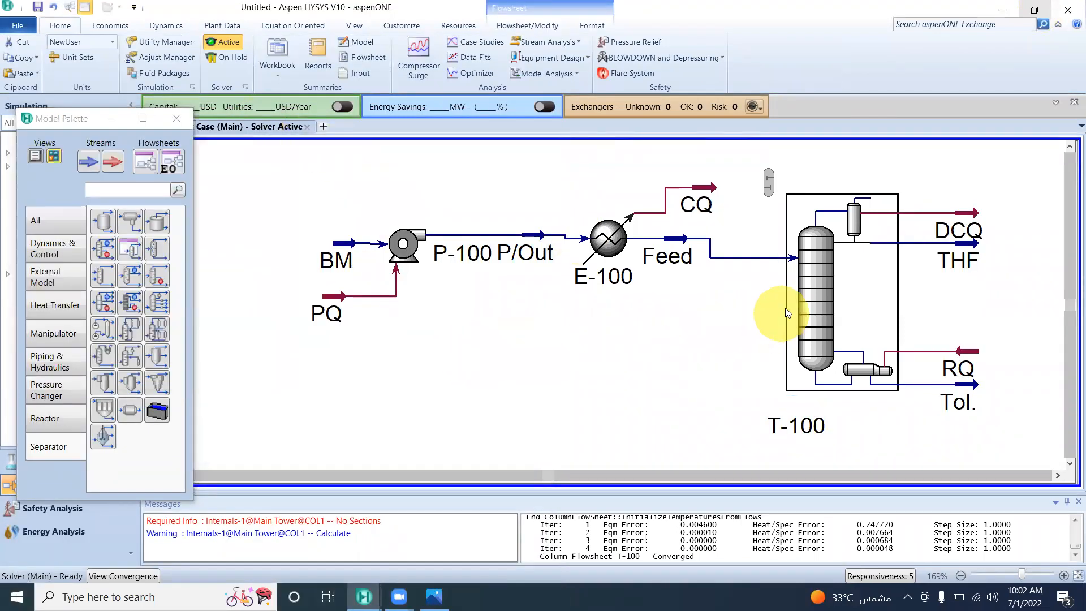
Reopen column T-100 and examine the feed and product stream conditions in its worksheet
double_click(810, 291)
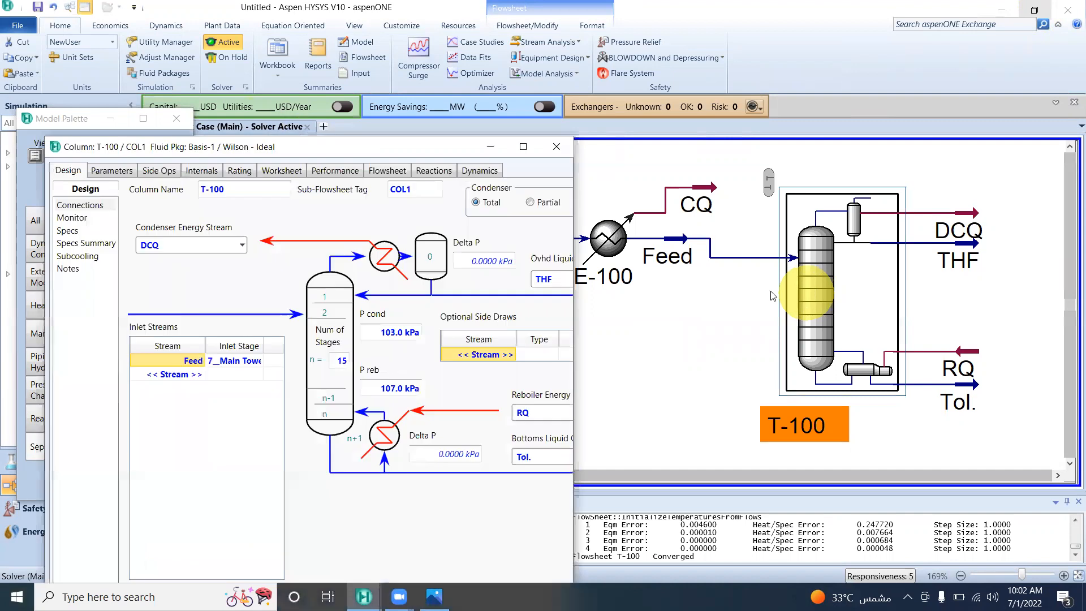
click(290, 171)
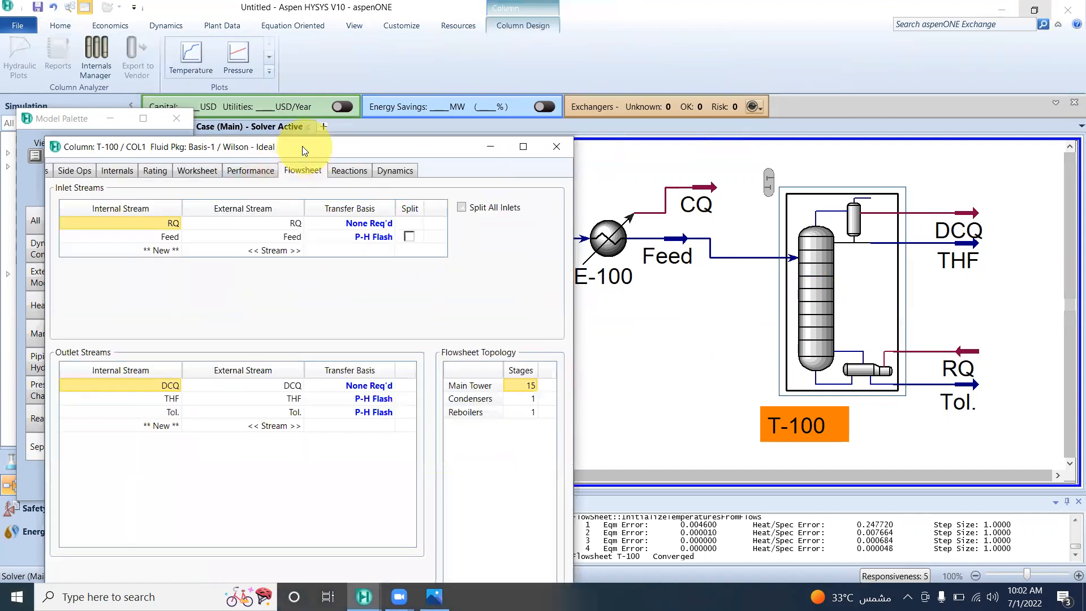
click(198, 168)
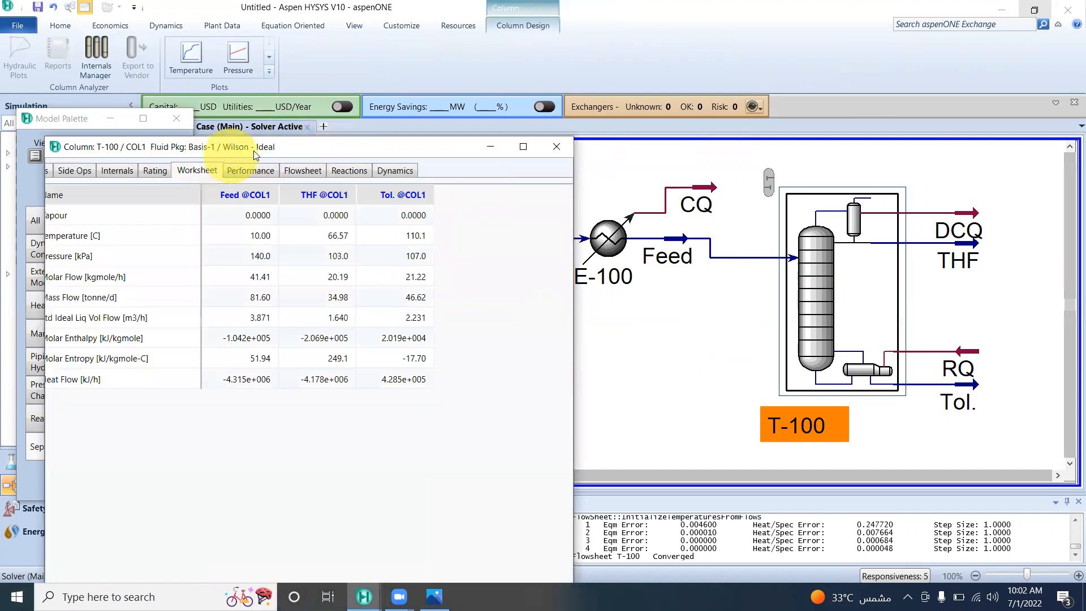
click(342, 122)
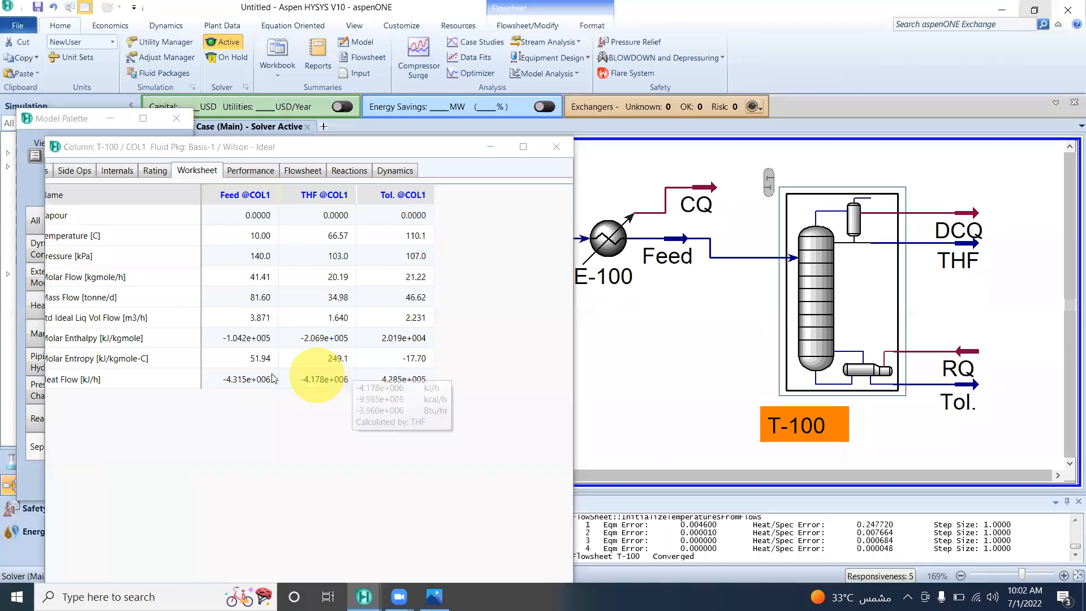
click(523, 147)
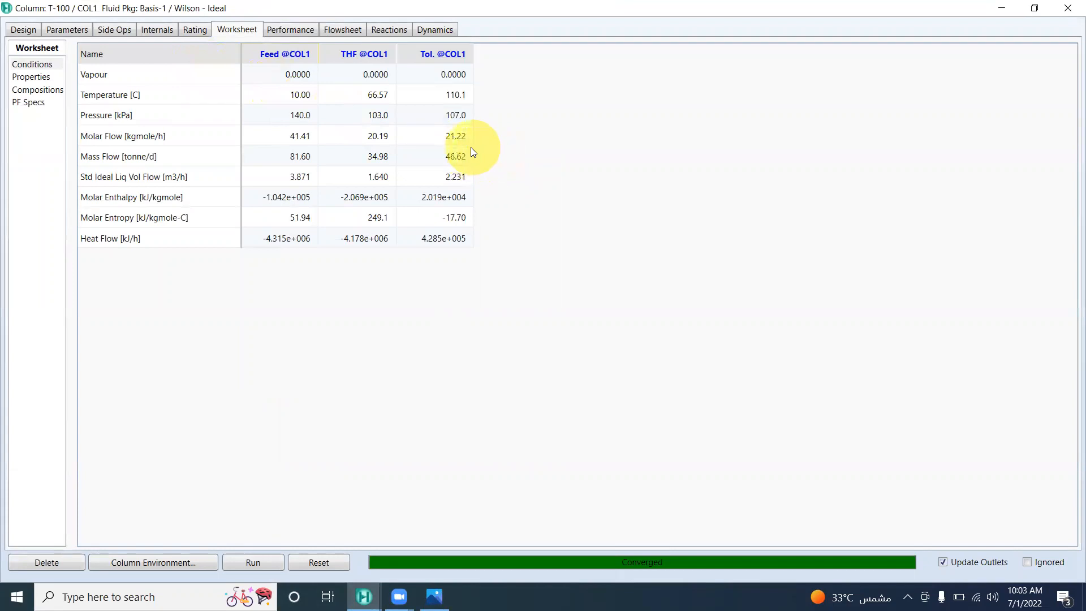
mouse_move(445, 134)
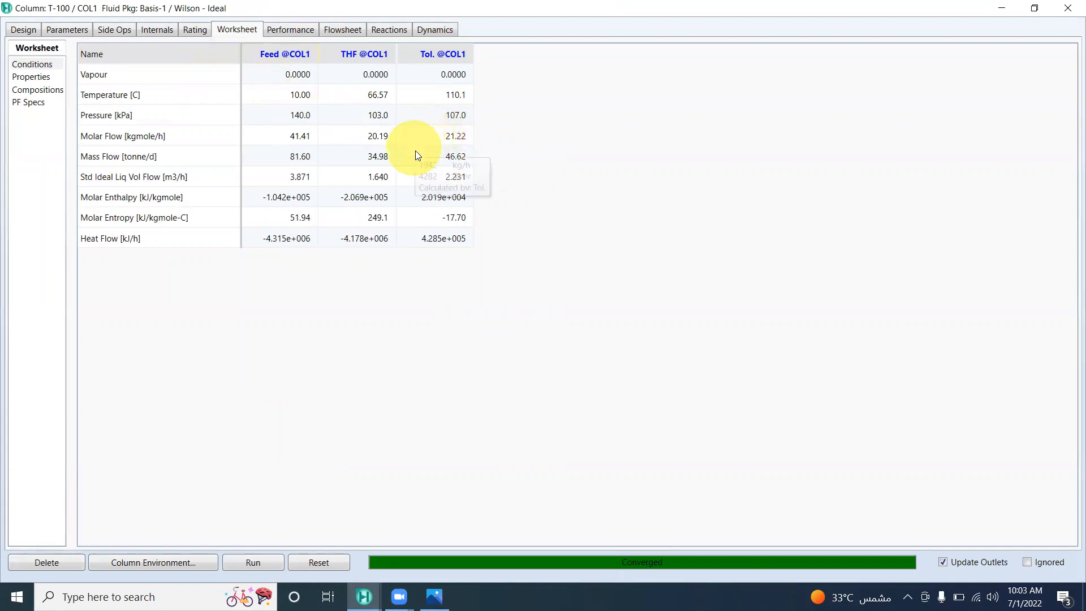
Examine the stream properties and compositions in the worksheet of column T-100, and close the column
click(42, 77)
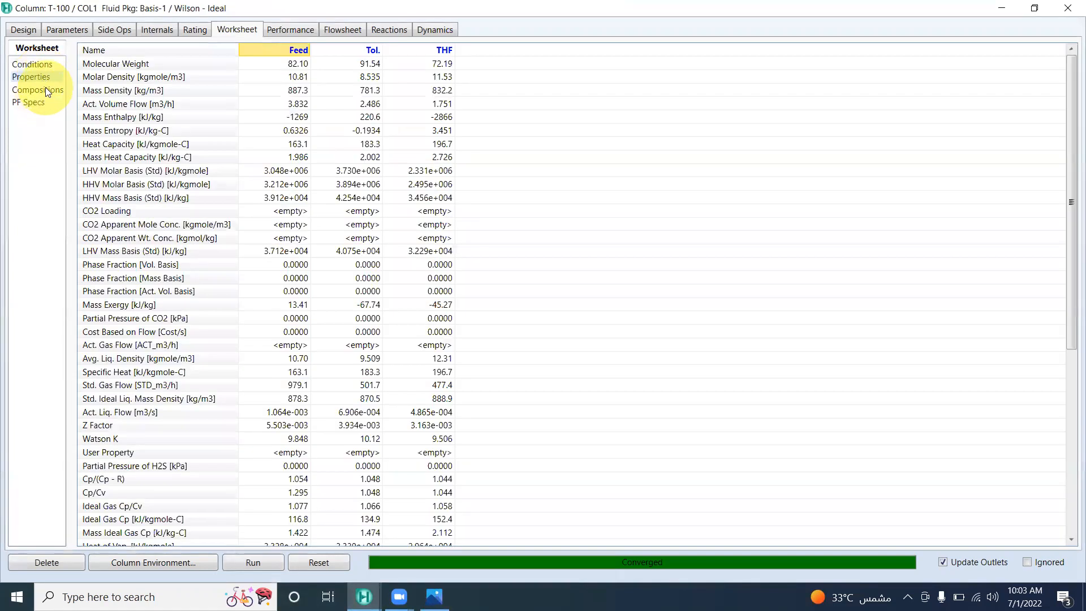
click(46, 88)
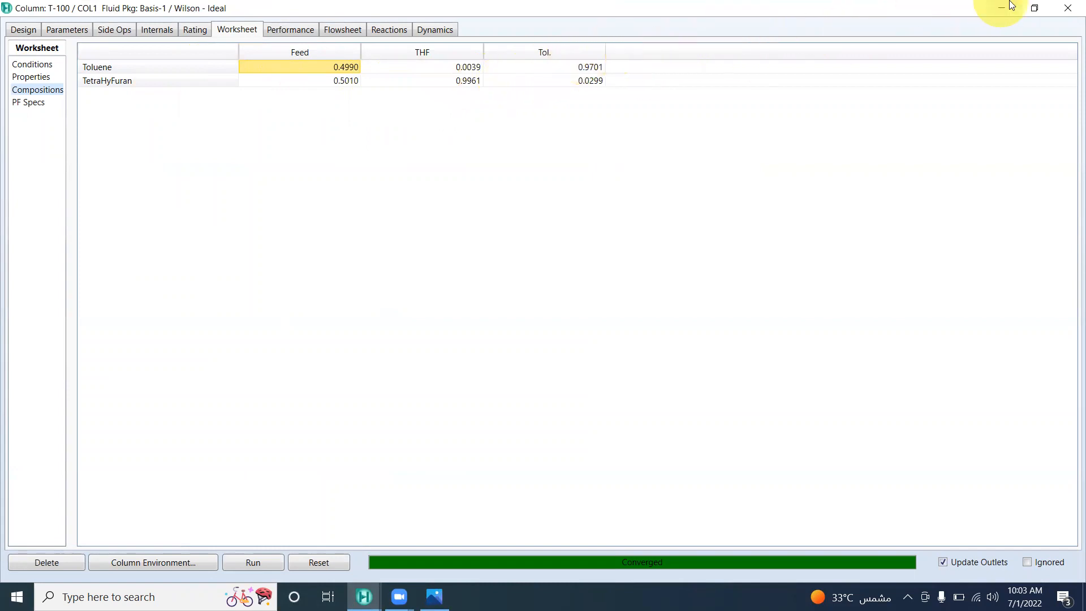
click(1034, 8)
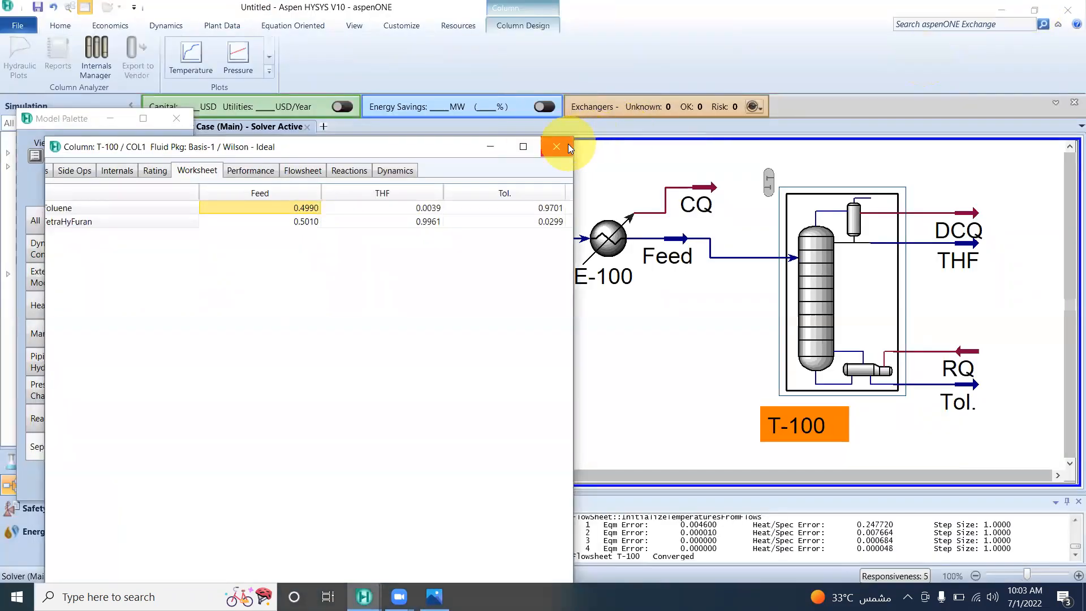
click(554, 141)
click(704, 310)
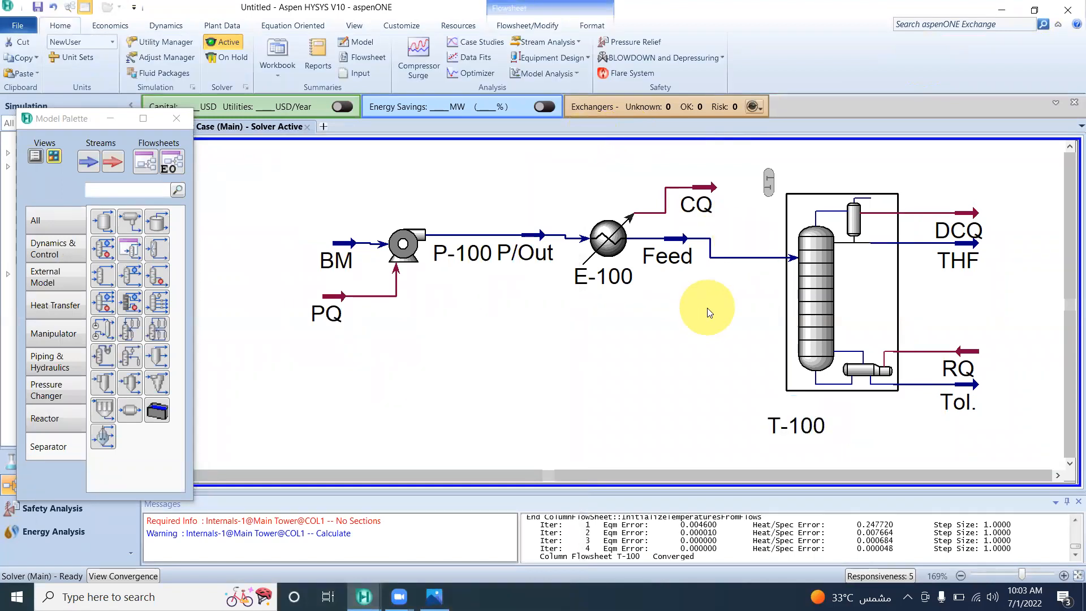
Automatically reposition all objects in the flowsheet, and move the Model Palette clear of the drawing
drag(295, 194, 1024, 383)
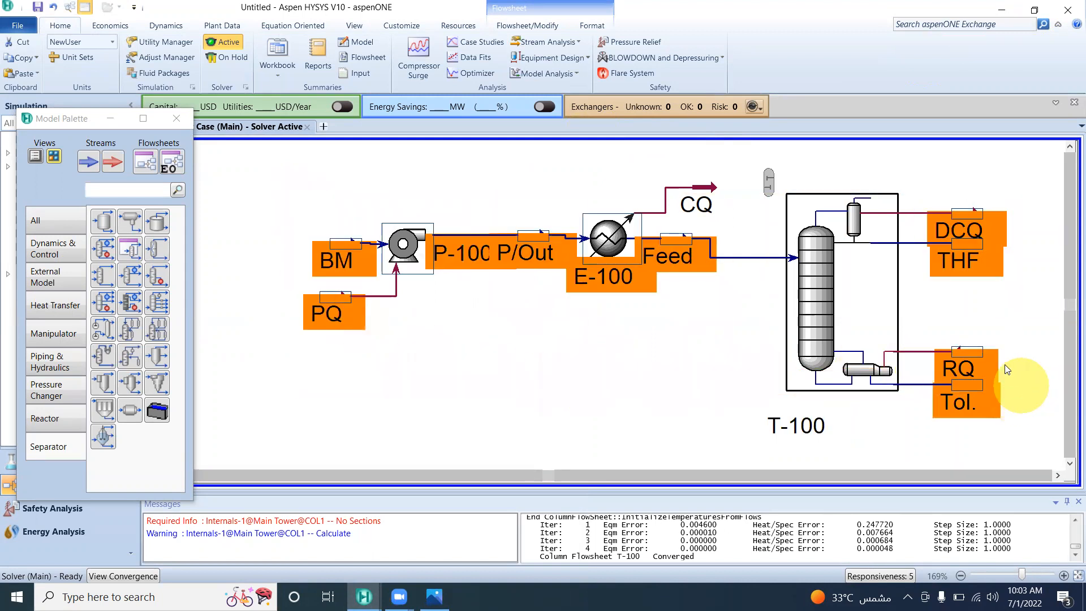
click(542, 26)
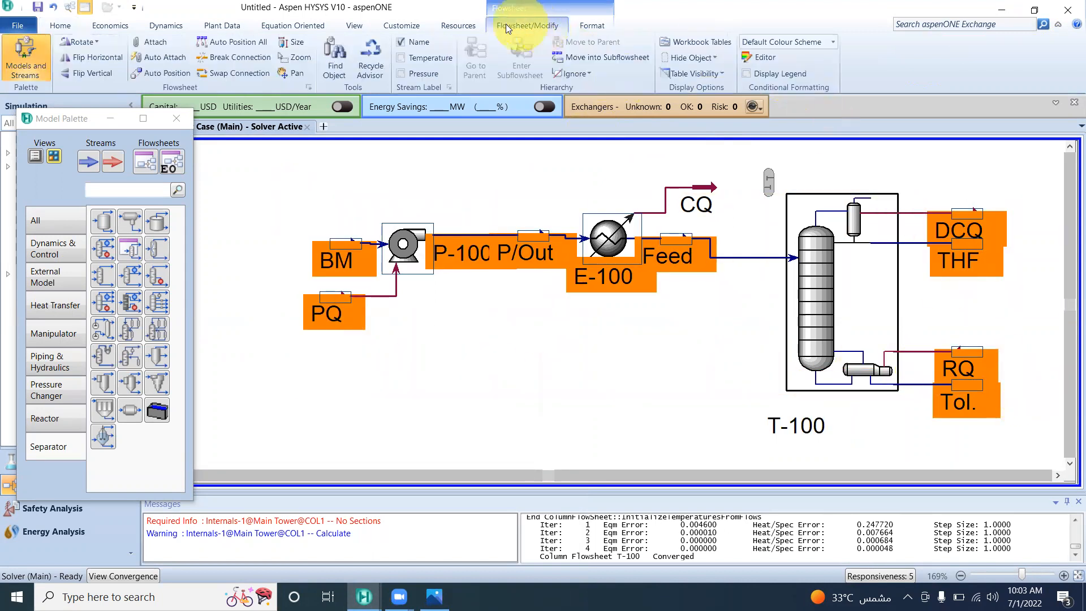
click(255, 42)
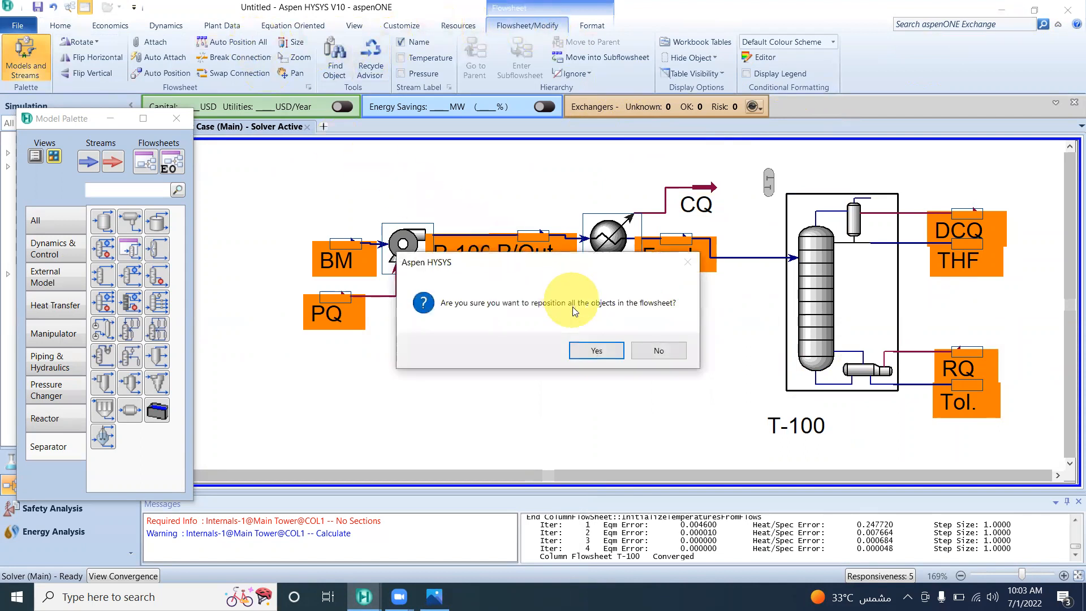
click(615, 352)
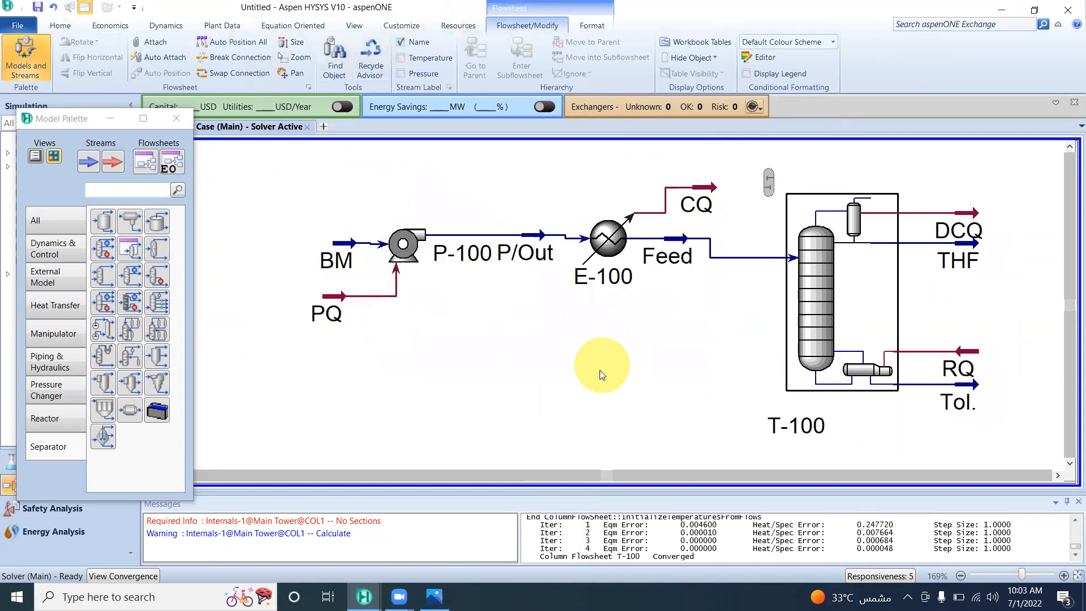
click(691, 471)
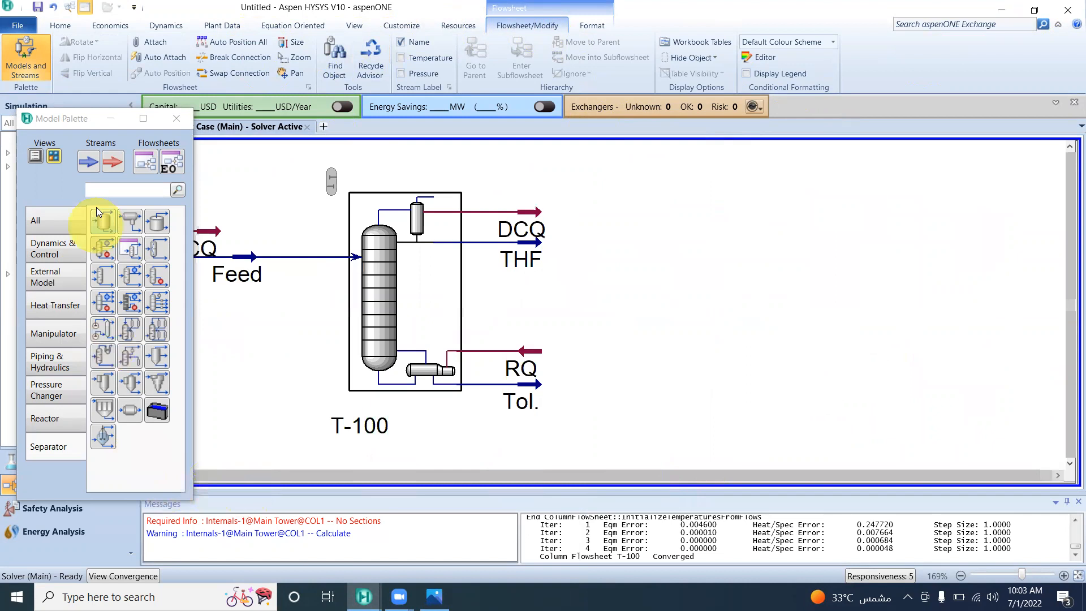
drag(75, 123, 19, 105)
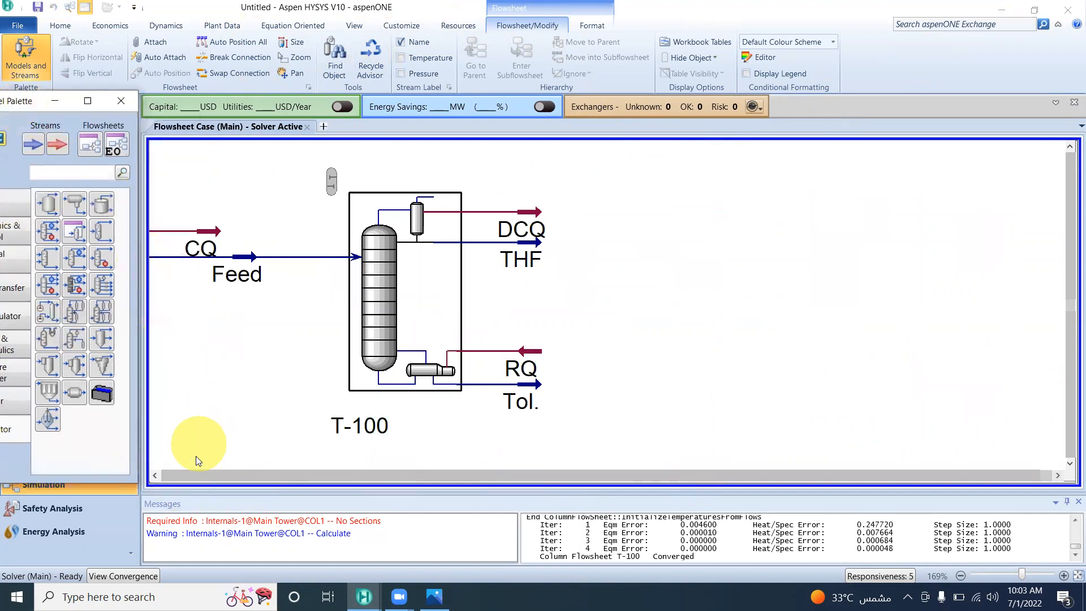
click(154, 474)
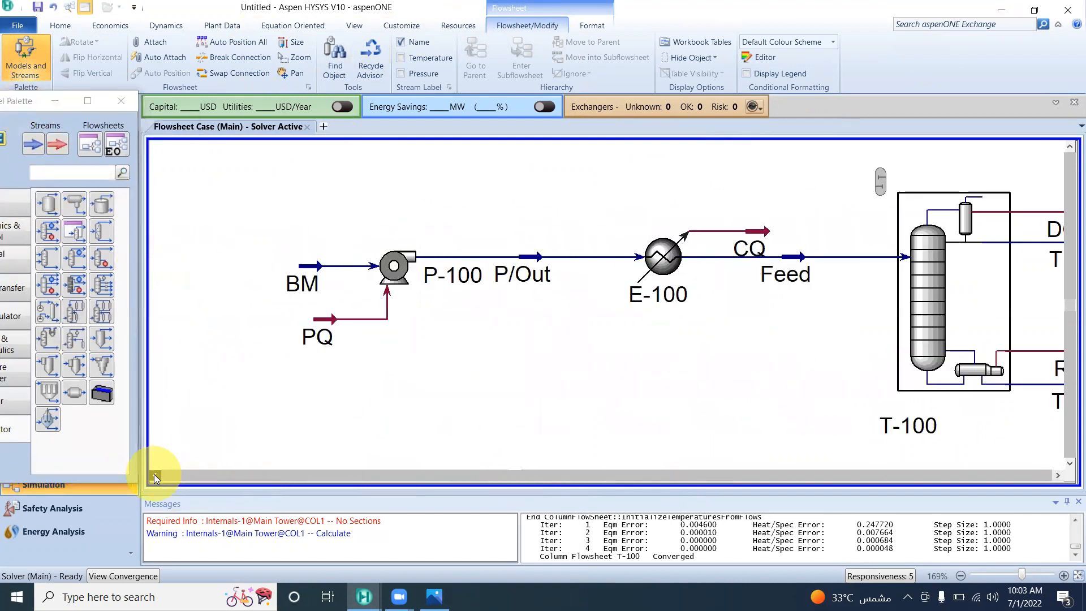
Show the property table of stream BM and place it below pump P-100 in the flowsheet
mouse_move(306, 268)
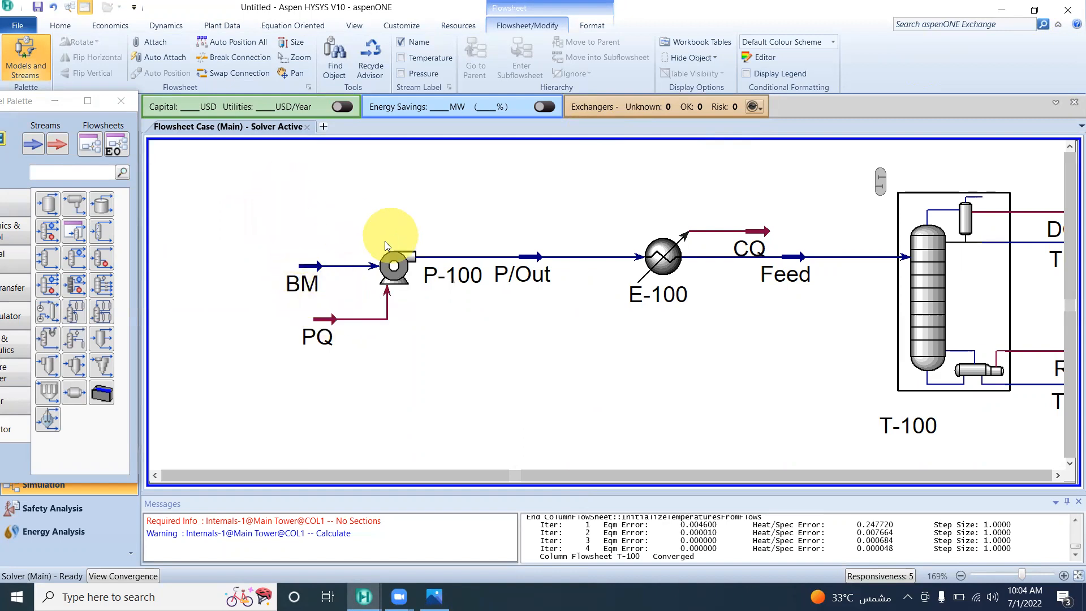
right_click(308, 266)
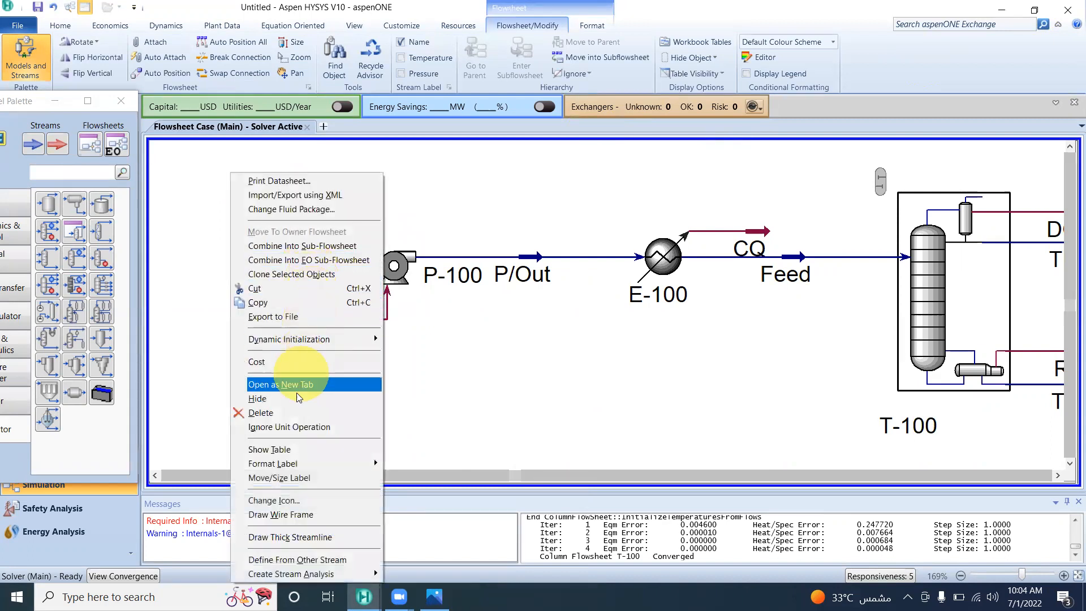
click(284, 449)
drag(448, 352, 316, 223)
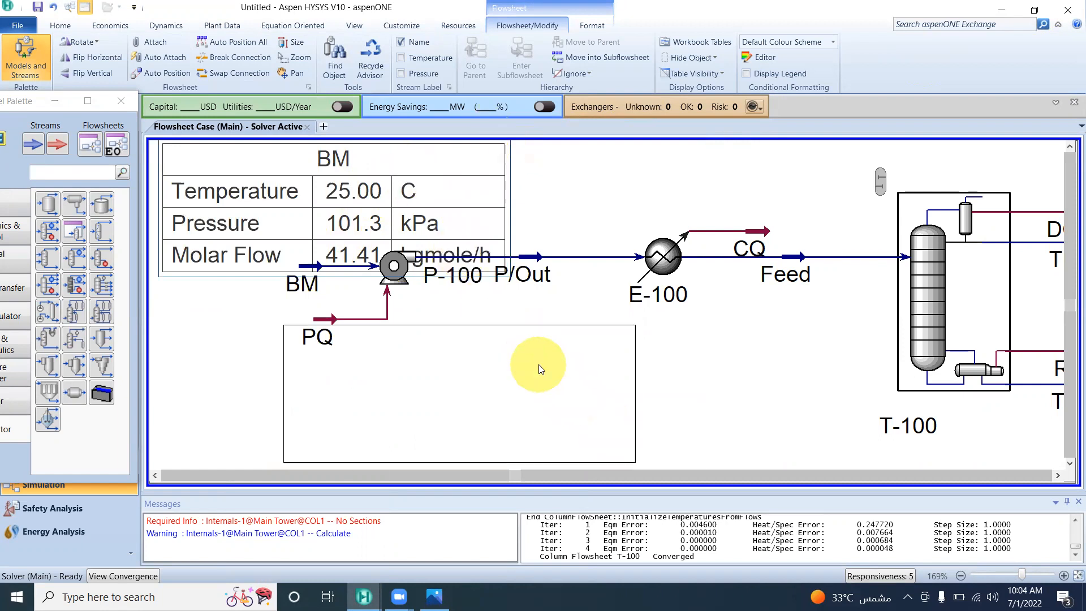
drag(547, 370, 547, 371)
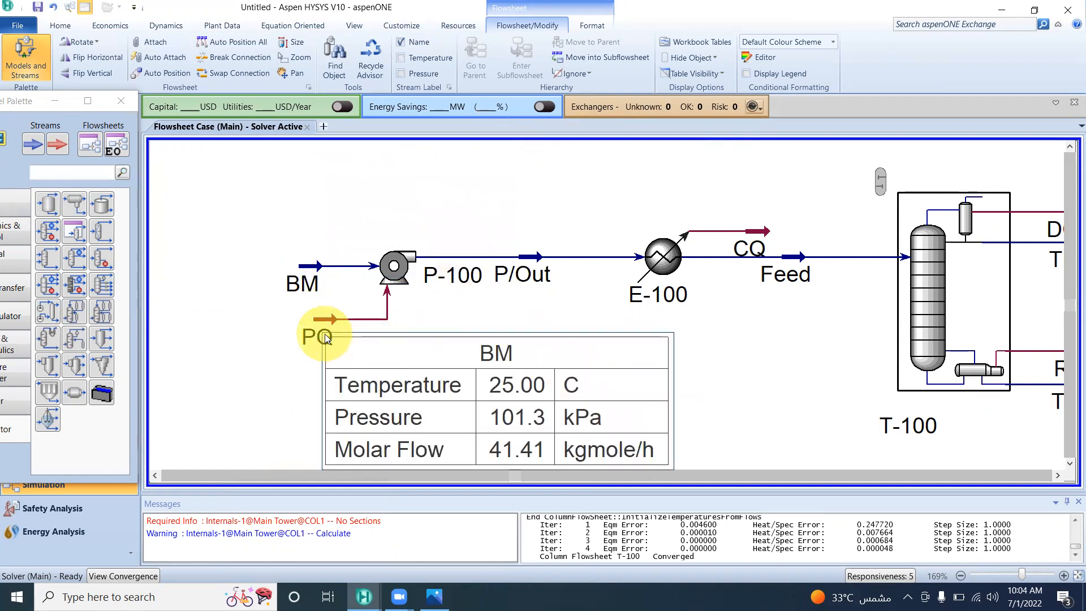
Hide the property table of stream BM, show it again, and hide it once more
right_click(445, 374)
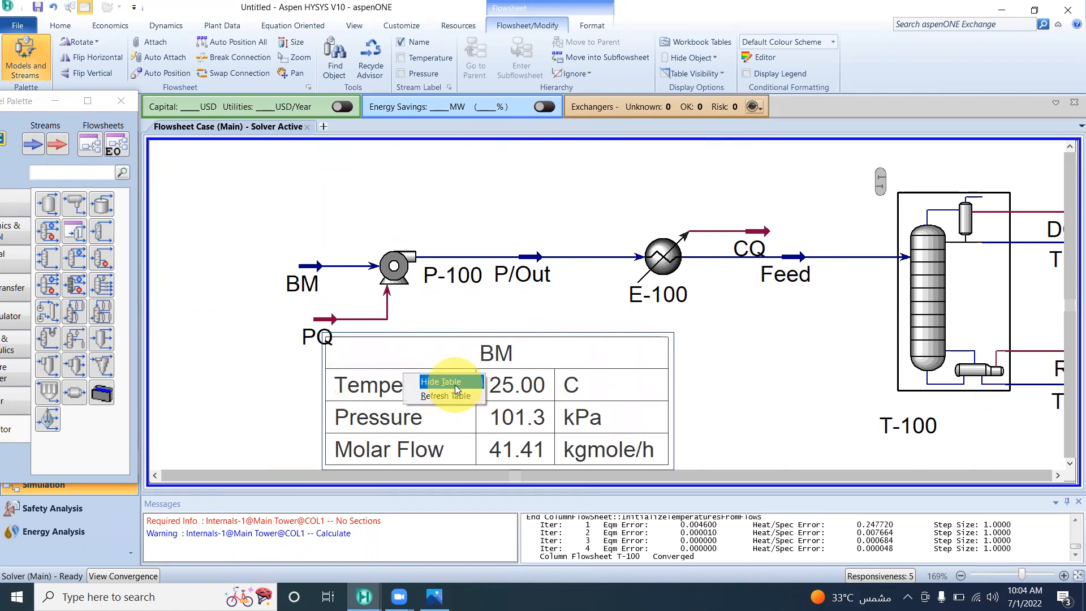
click(447, 382)
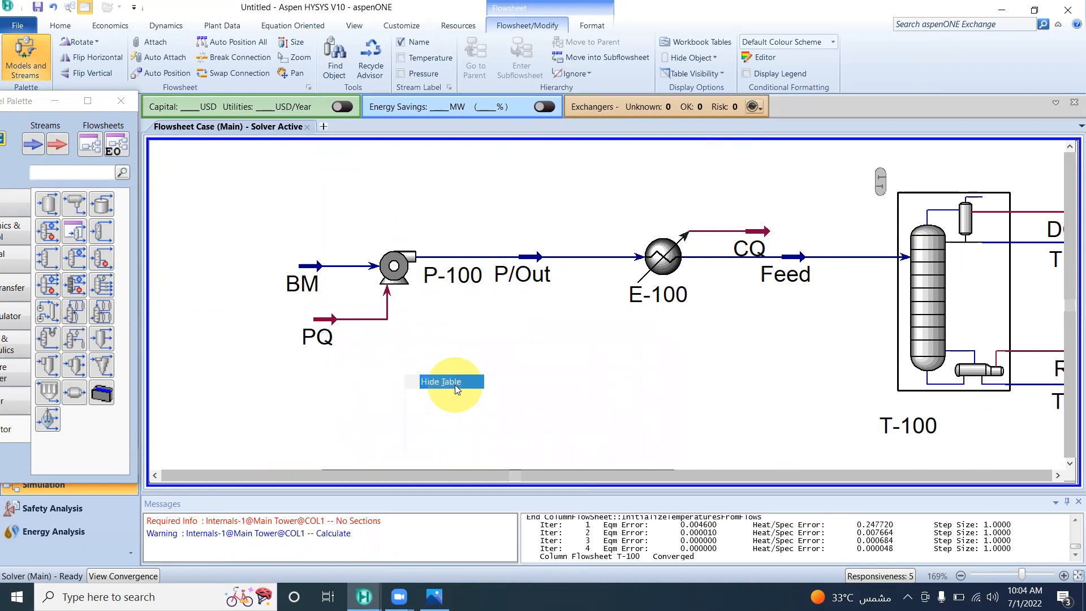
right_click(308, 264)
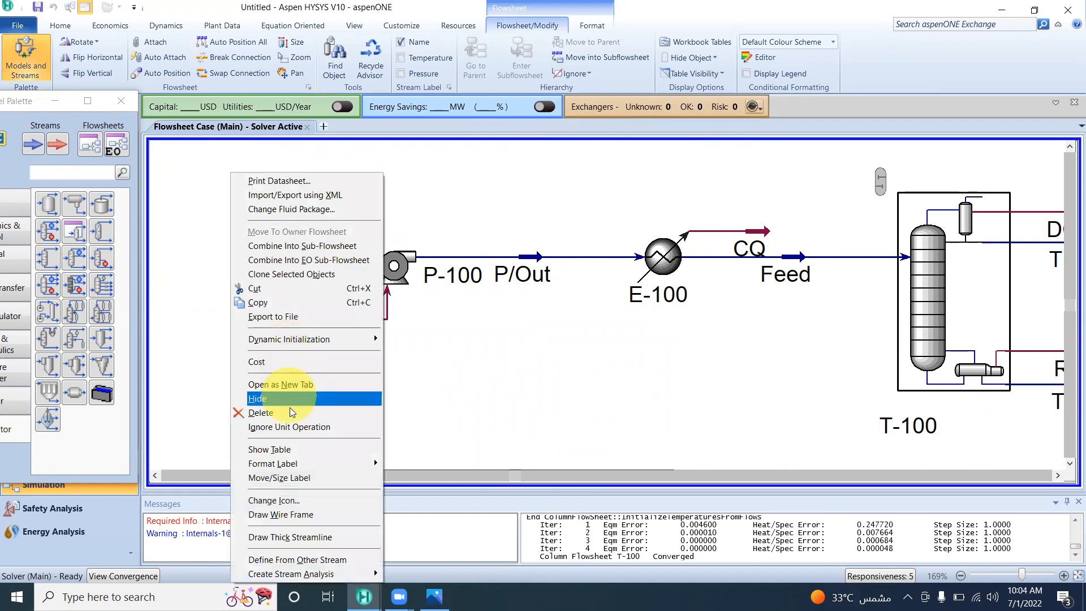
click(271, 450)
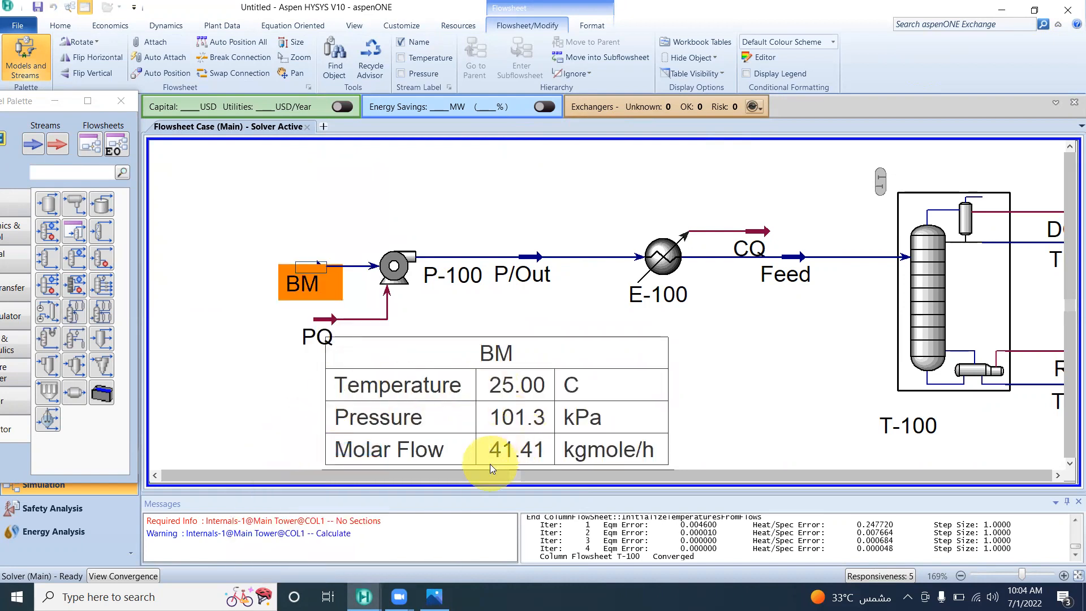
click(610, 401)
right_click(531, 381)
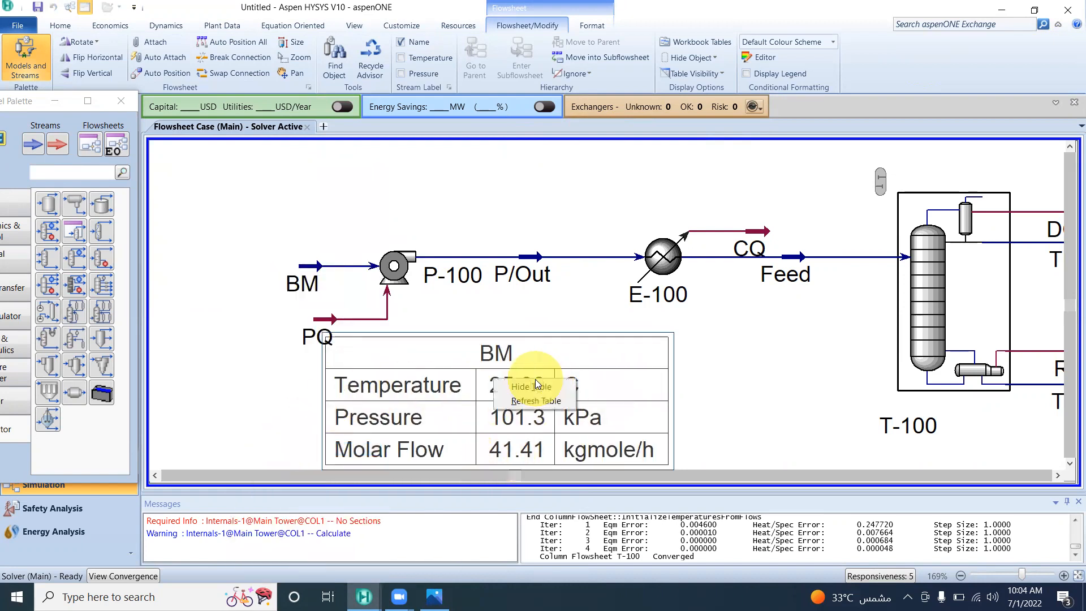
click(542, 387)
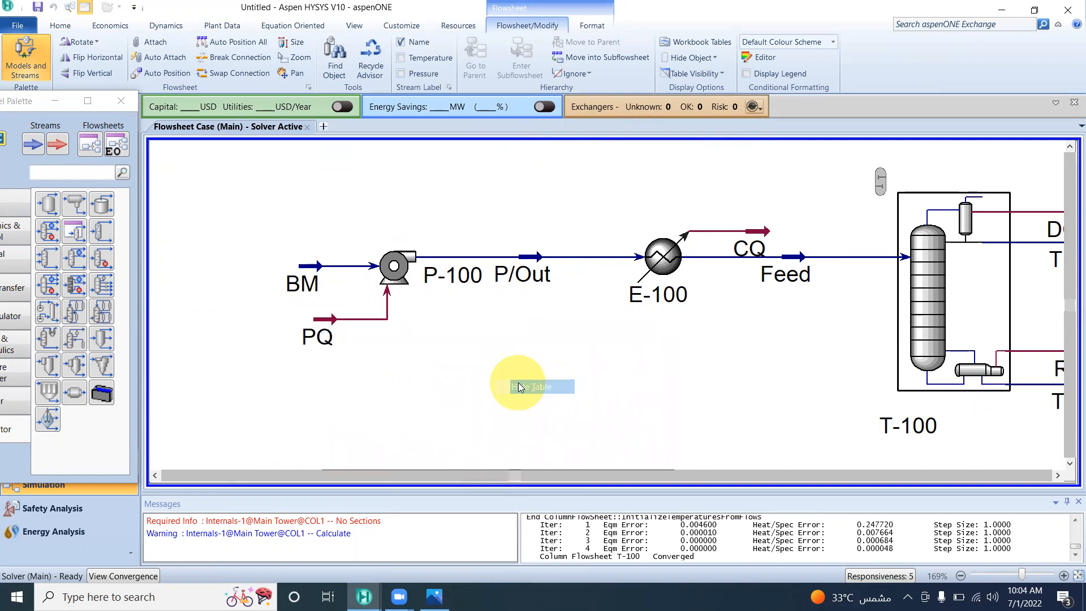
Show the property table of stream BM and move it above the stream and pump P-100 in the flowsheet
right_click(272, 203)
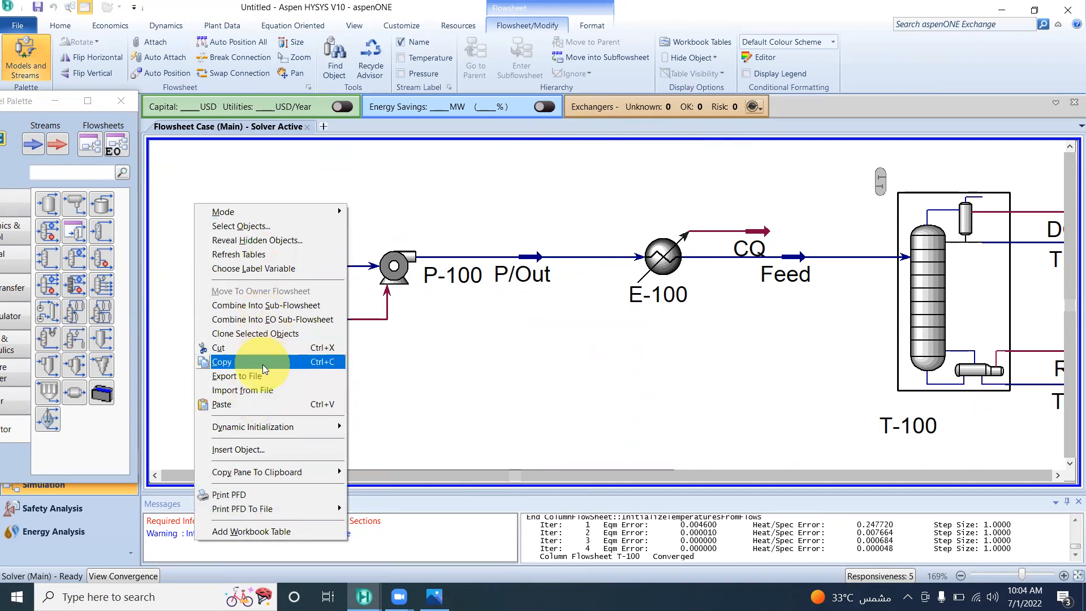
click(383, 362)
right_click(297, 266)
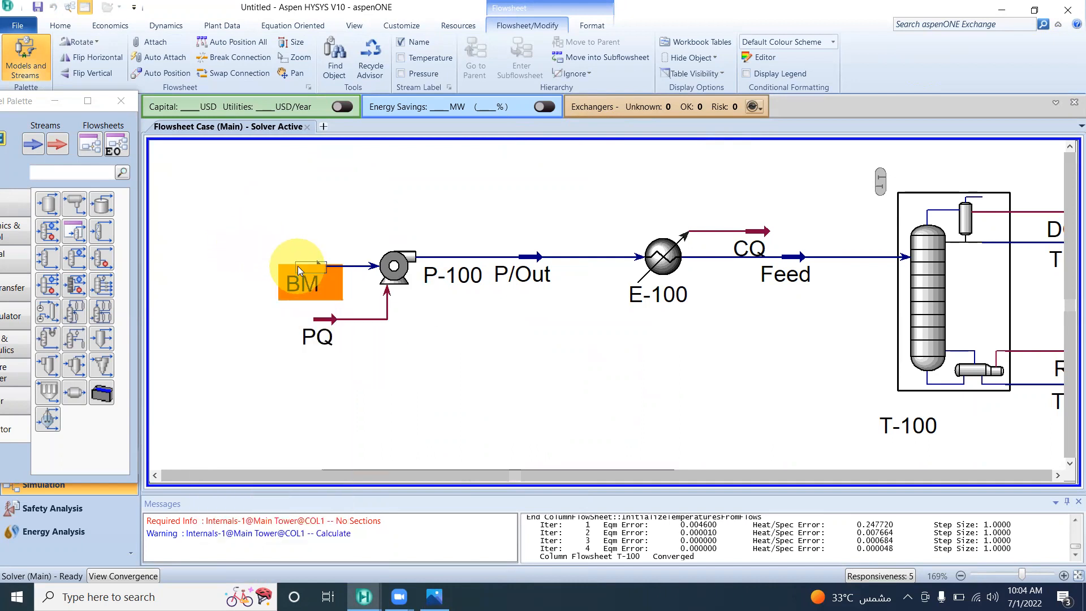
click(266, 449)
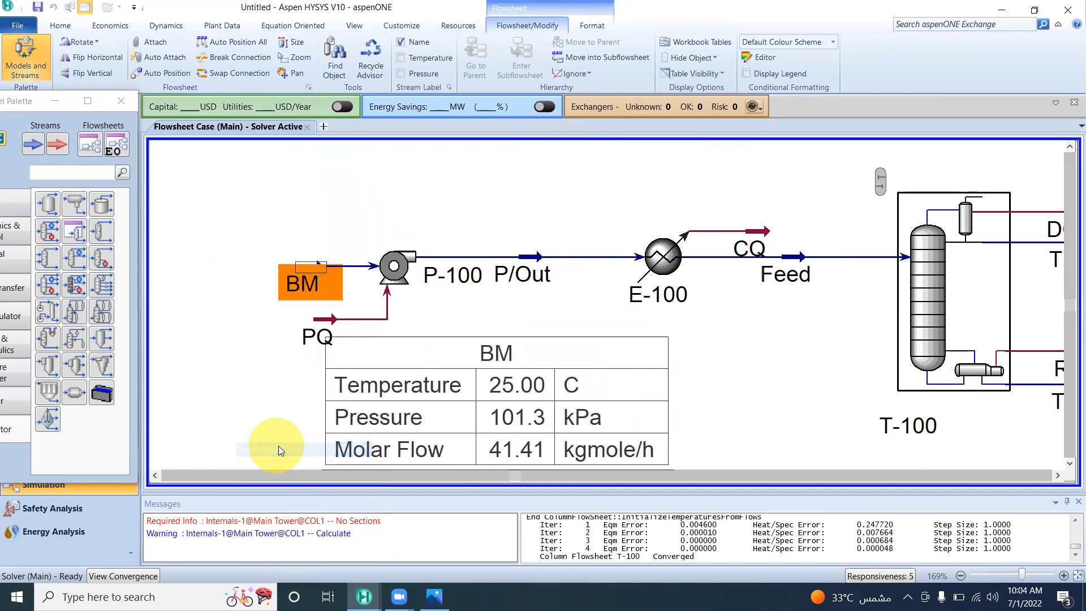
click(383, 407)
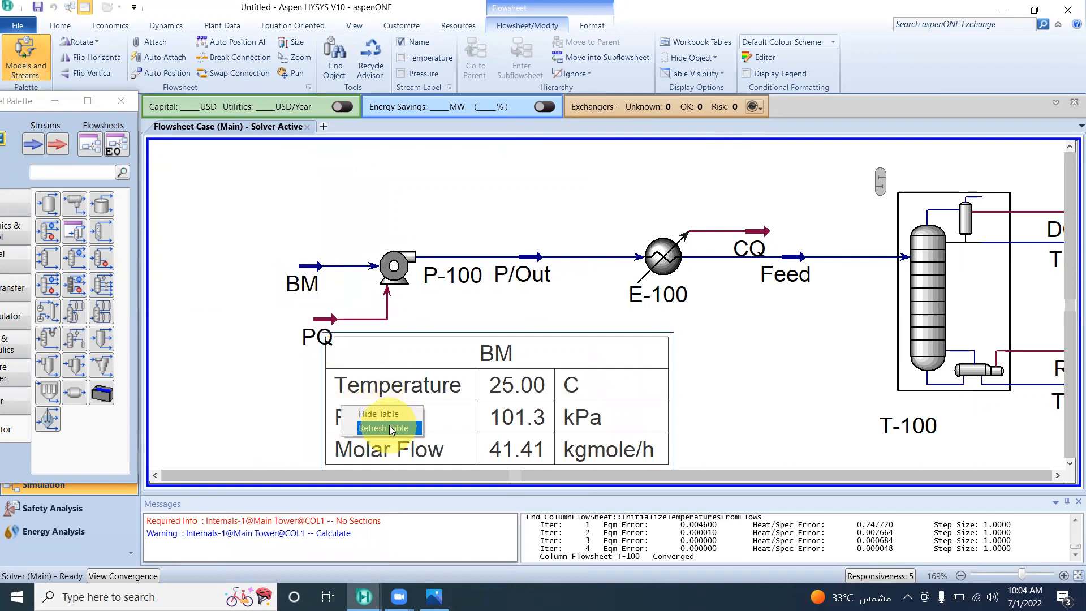
drag(497, 401, 339, 332)
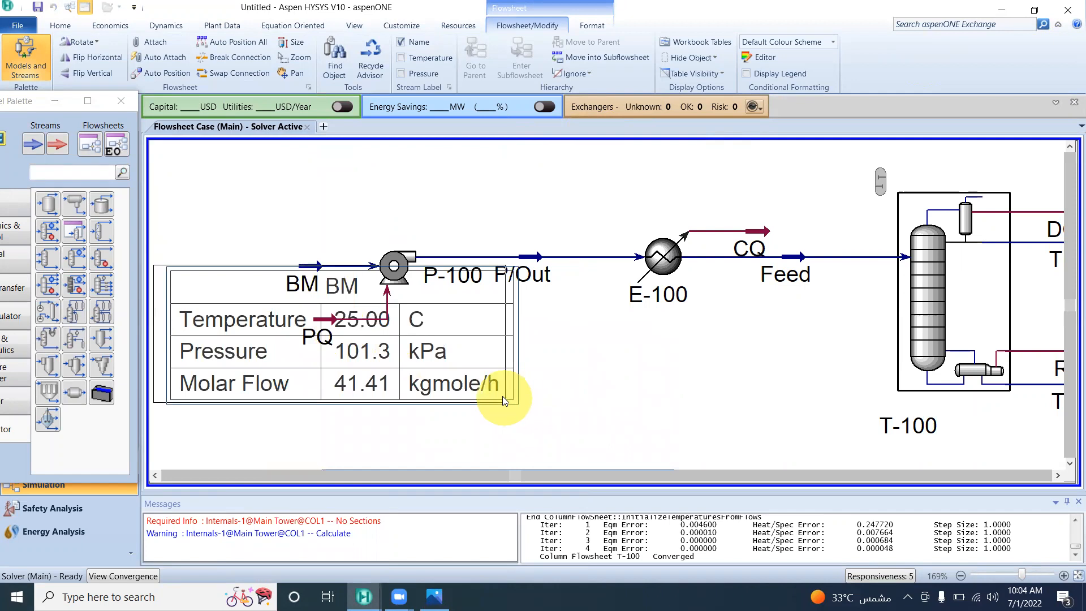
drag(346, 211, 508, 256)
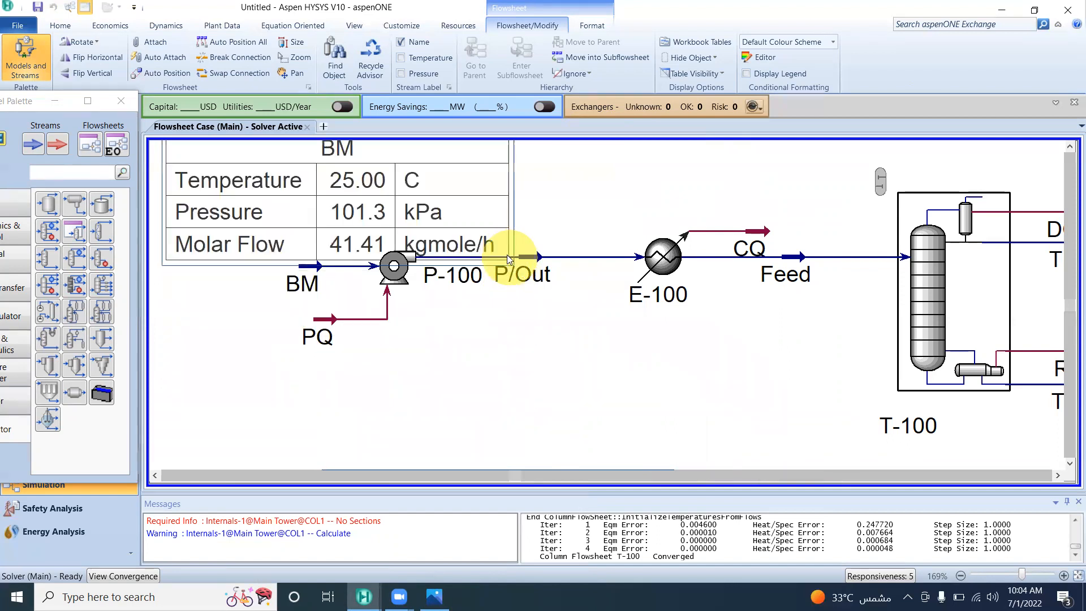